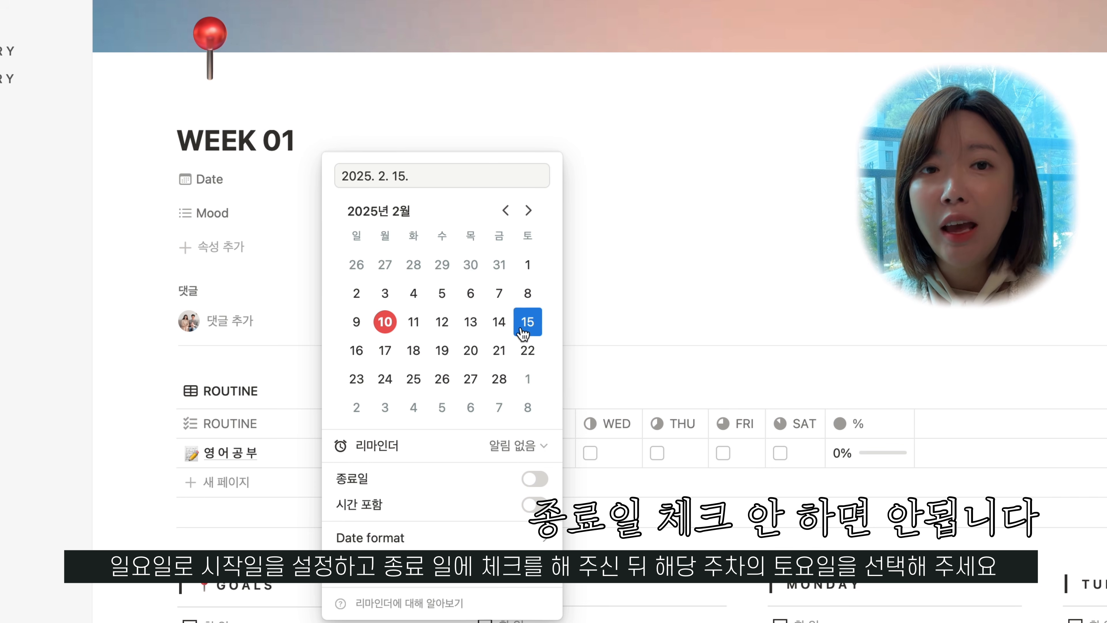
Step: Set the WEEK 01 page's Date to a range from February 9, 2025 to February 15, 2025
left_click(354, 323)
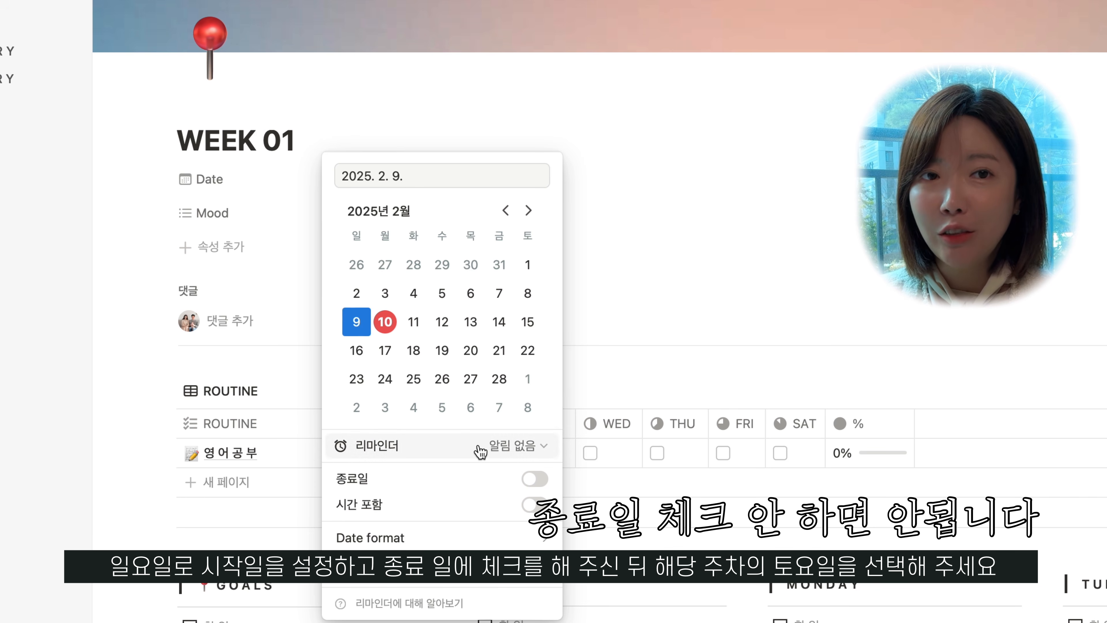
left_click(526, 478)
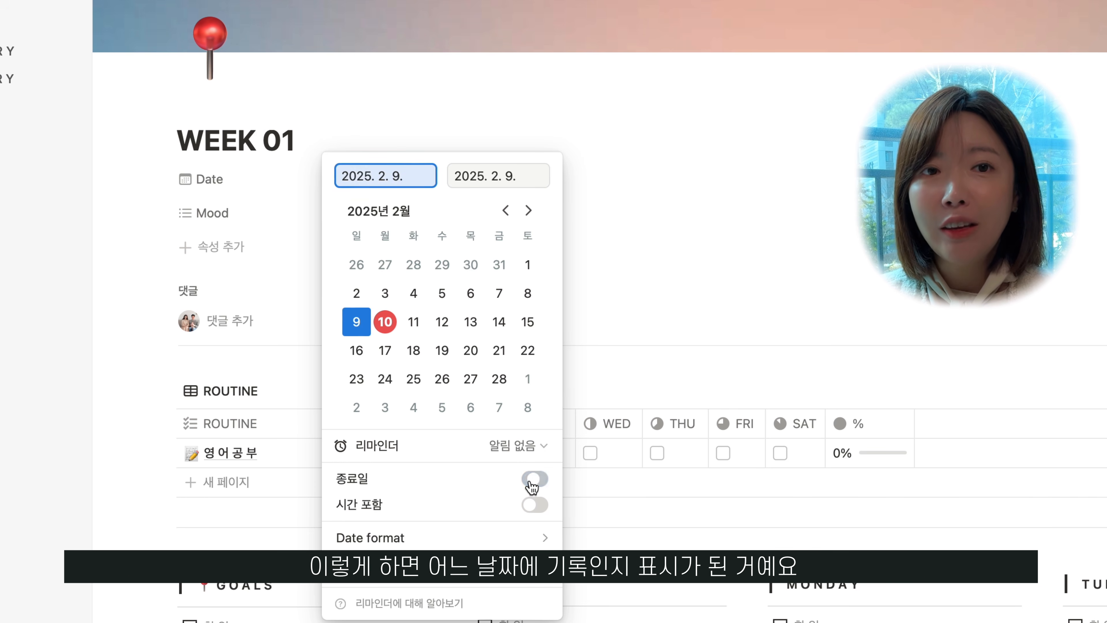
left_click(528, 331)
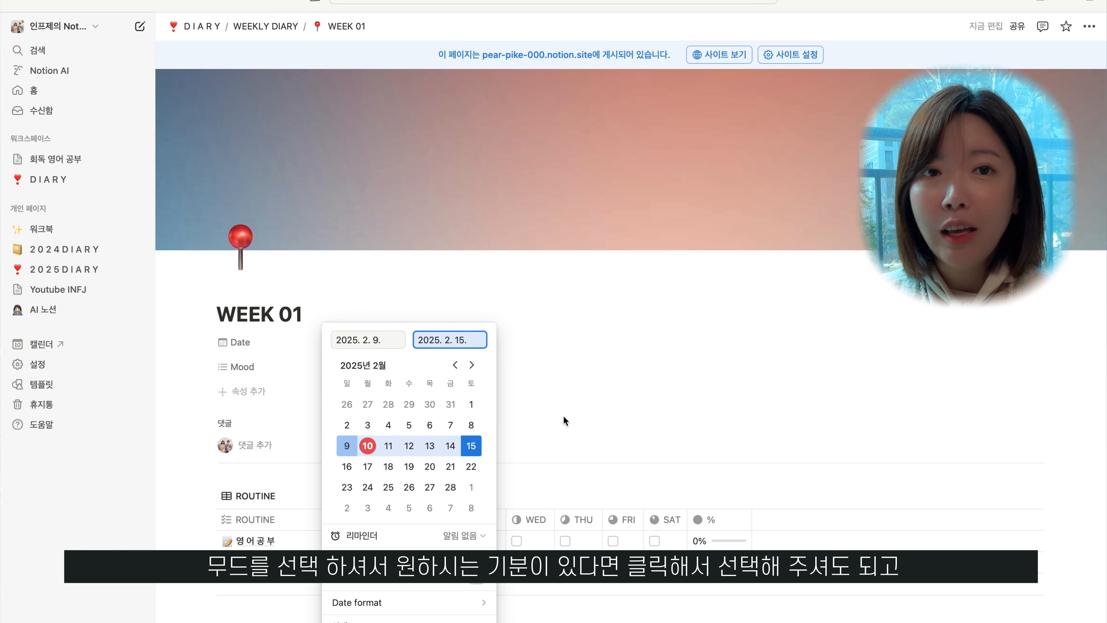
left_click(659, 281)
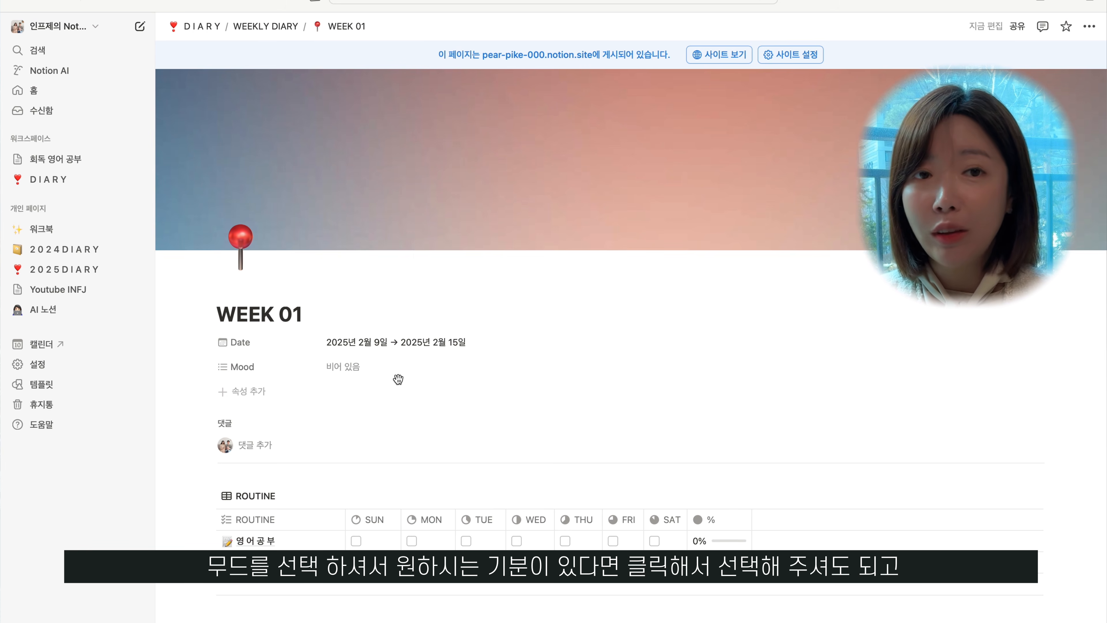
Step: Fill the Mood property with a new tag 속상했음 plus the existing tags Happy and Sad
left_click(353, 367)
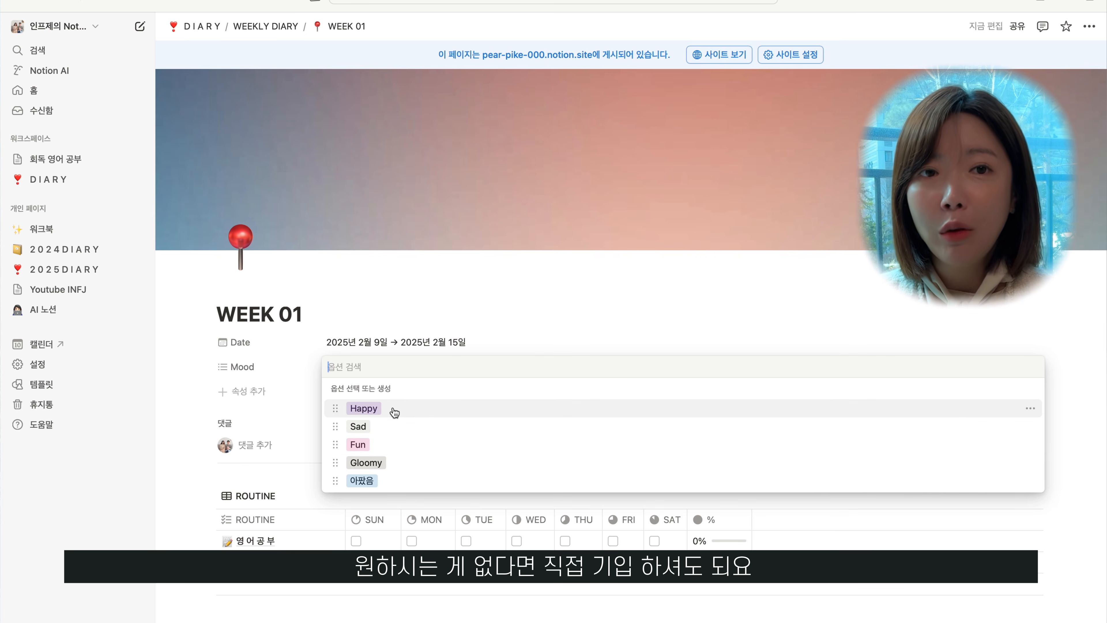
type("속상했음")
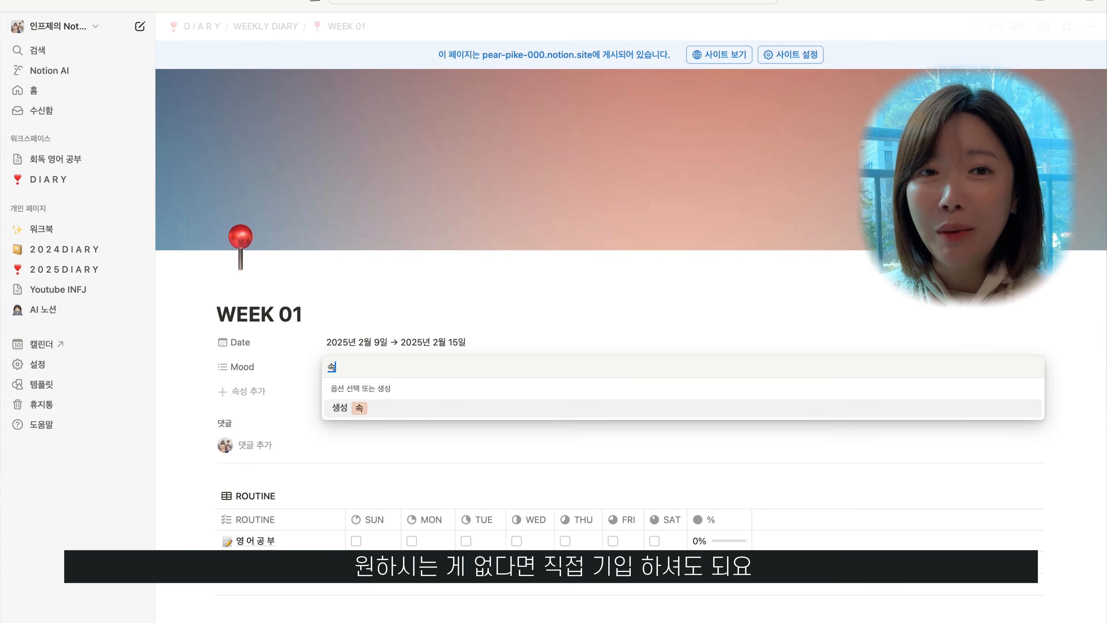
key("Return")
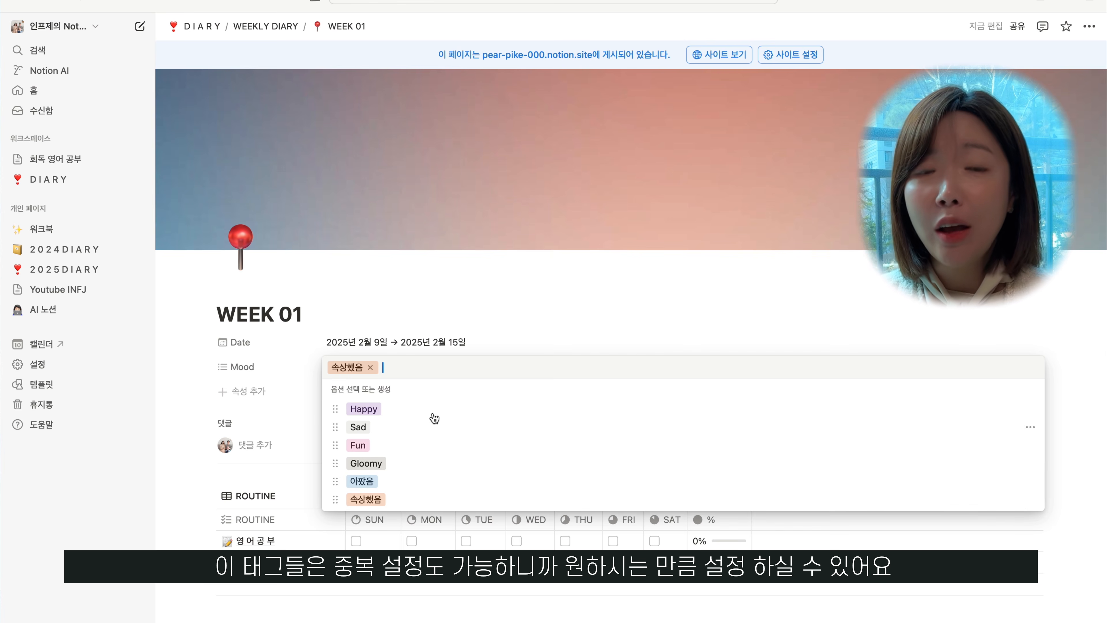
left_click(373, 413)
left_click(361, 430)
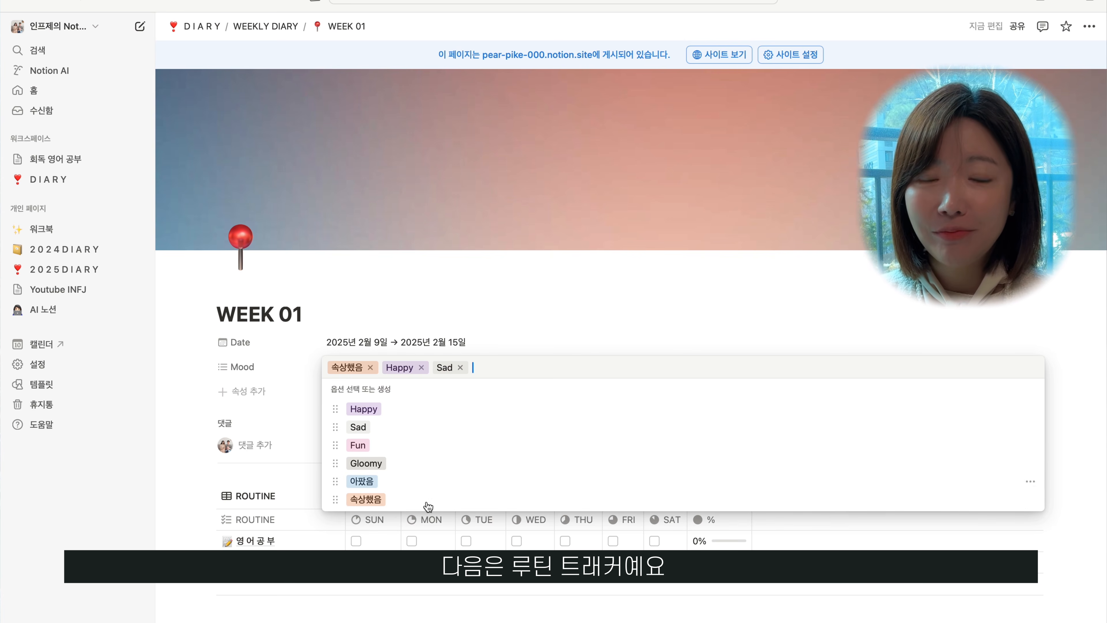
left_click(196, 393)
Step: Mark the 영어공부 routine as done for SUN, MON, TUE and WED in the ROUTINE table
scroll(363, 472, "down", 6)
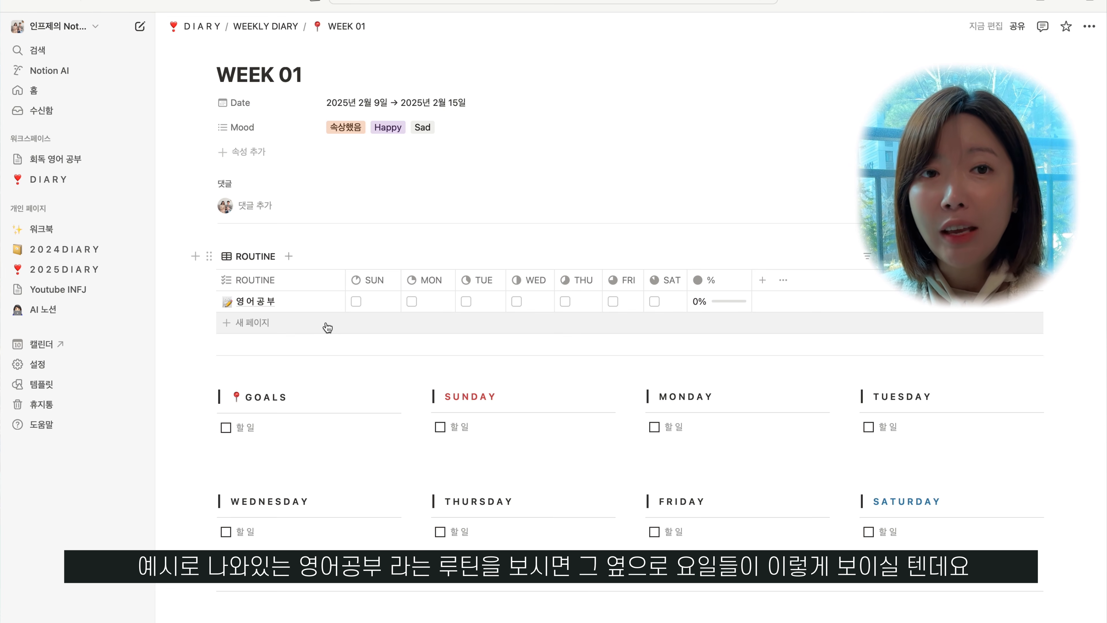
left_click(357, 302)
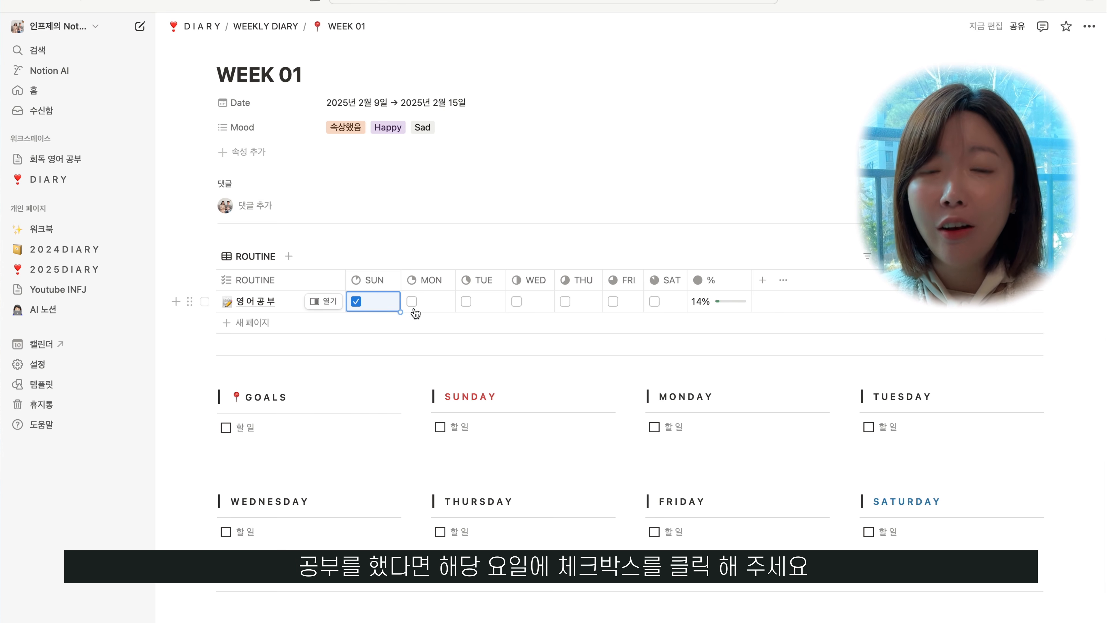
left_click(412, 303)
left_click(466, 302)
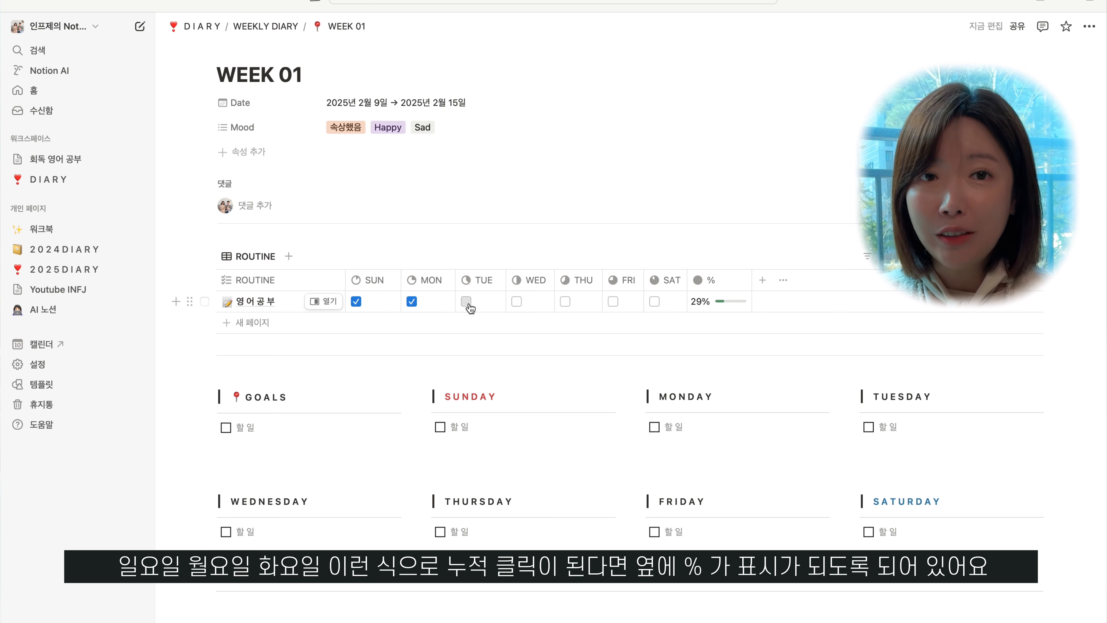
left_click(520, 304)
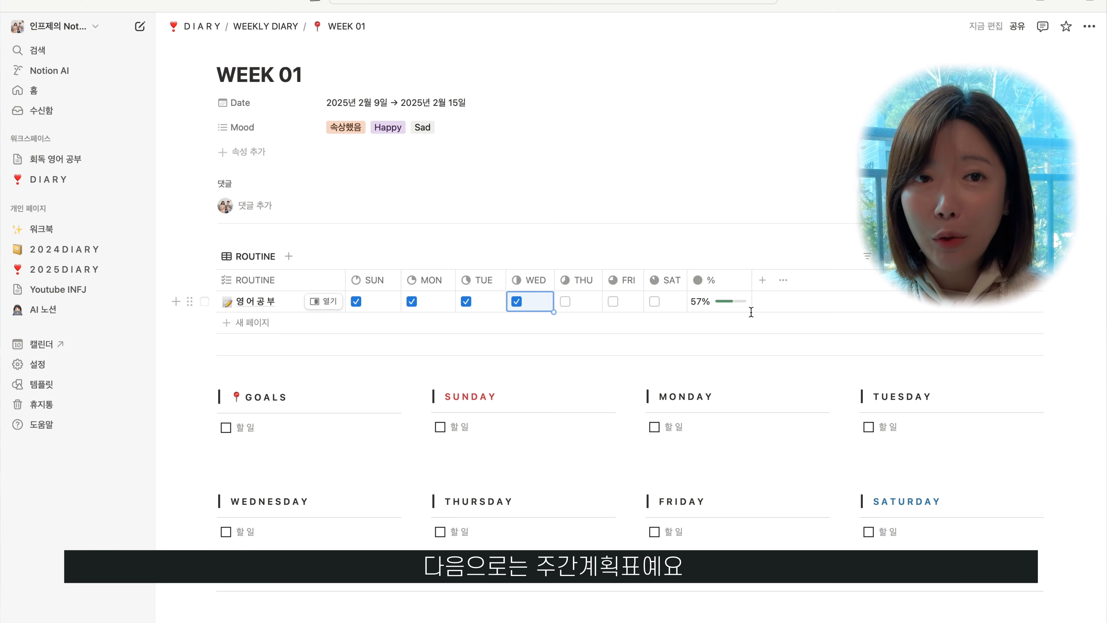
Step: Enter two to-do items under SUNDAY in the weekly plan: 기입 and 이렇게요
scroll(750, 312, "down", 5)
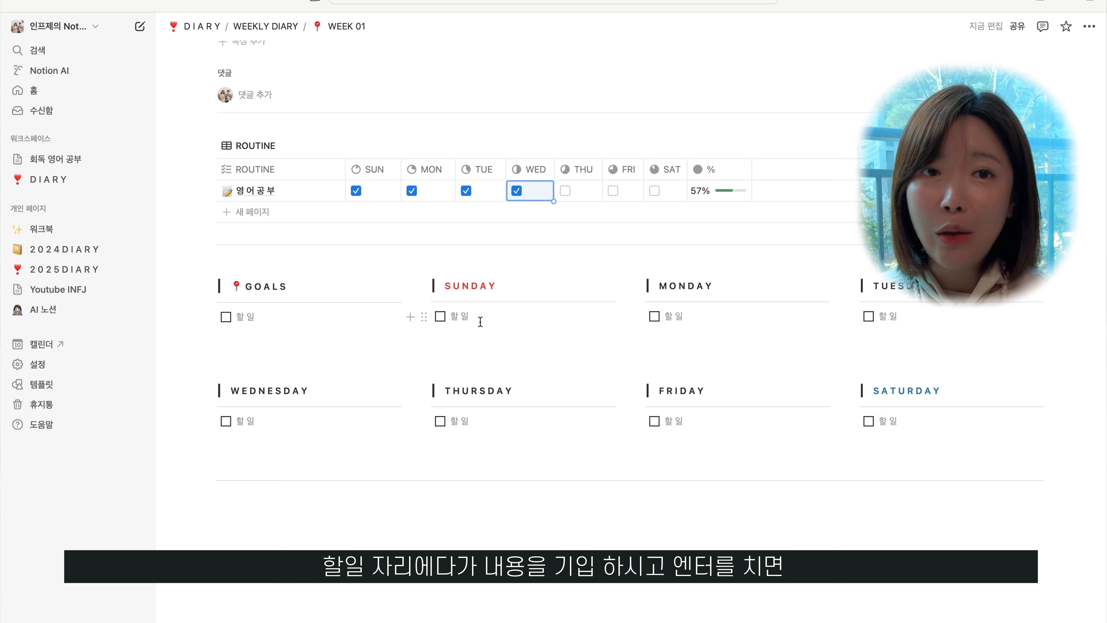
left_click(466, 317)
type("기이ㅂ")
key("Return")
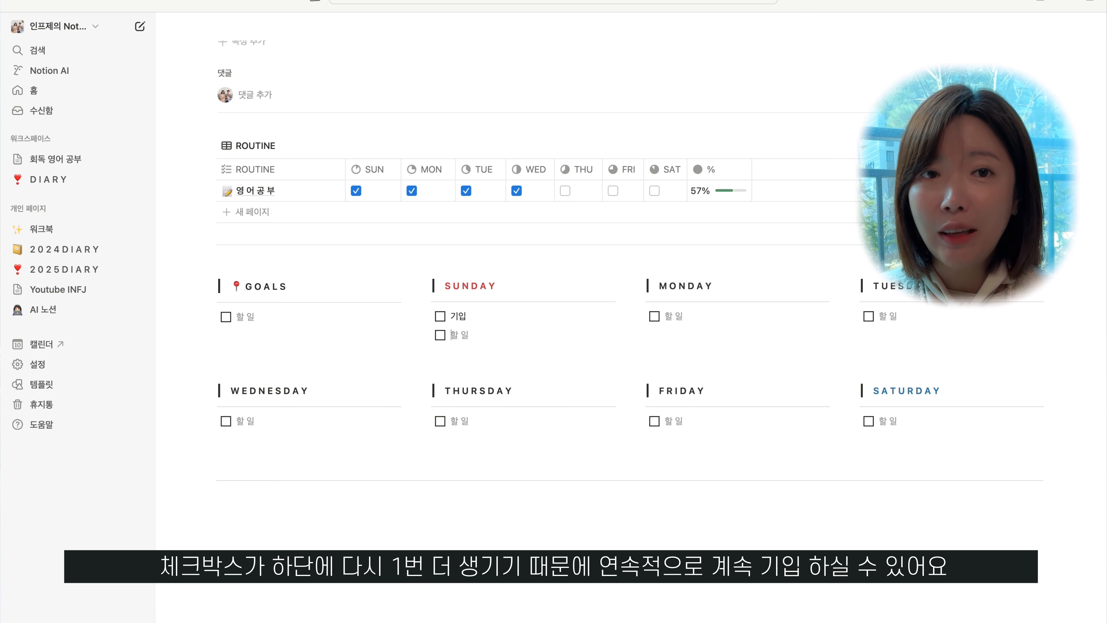
type("이렇게요")
key("Return")
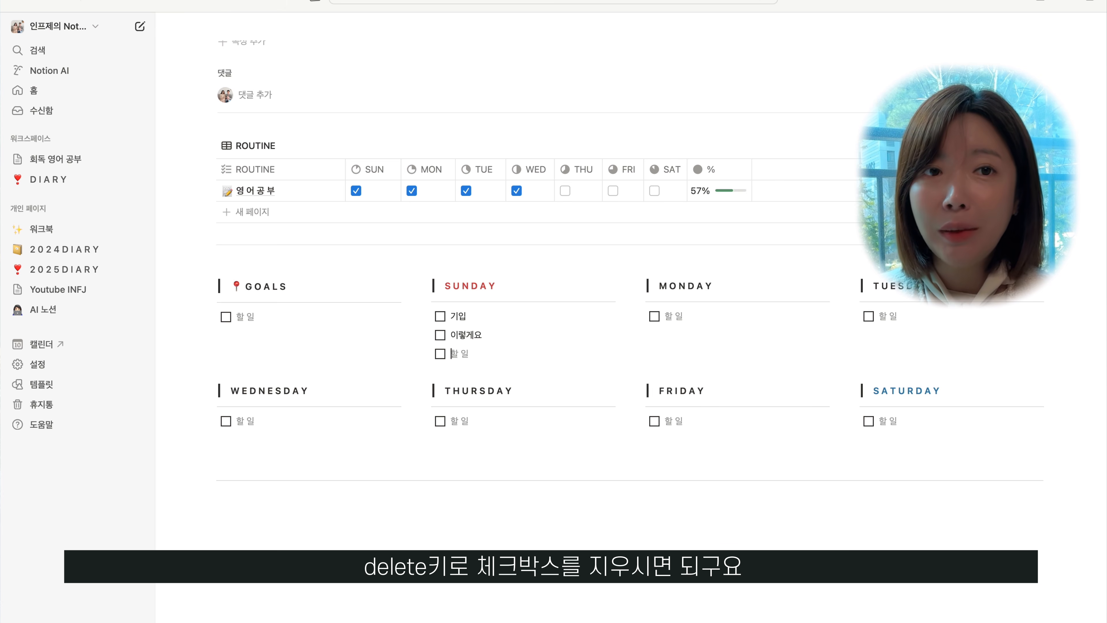
Step: Turn the empty to-do under SUNDAY into the plain text line 안녕 and insert a bulleted list (글머리 기호 목록) below it
key("BackSpace")
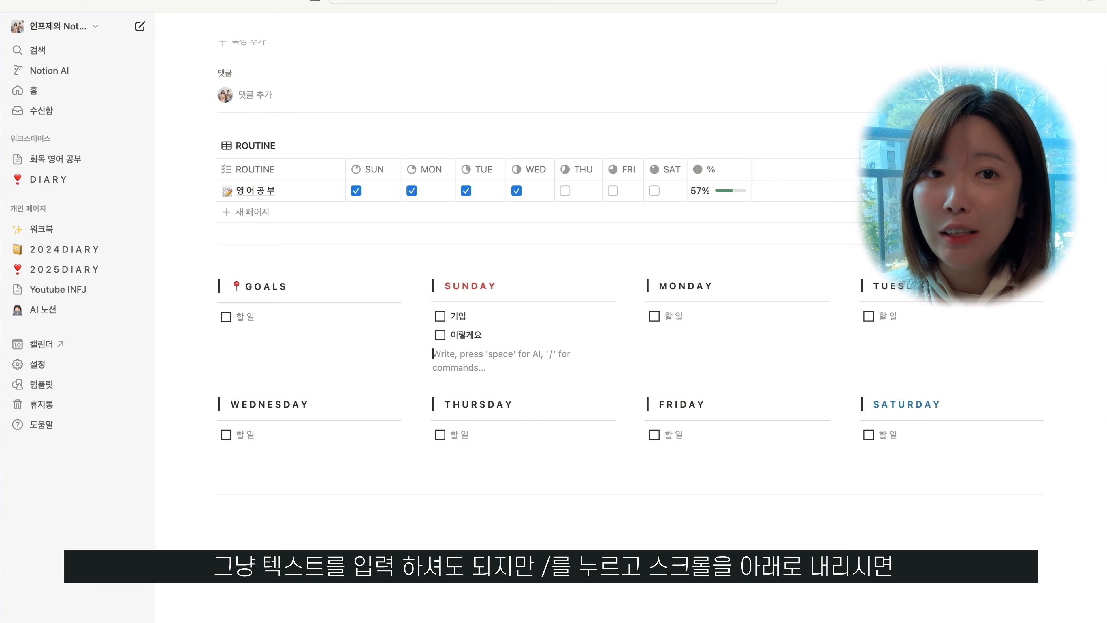
type("앤")
type("녕")
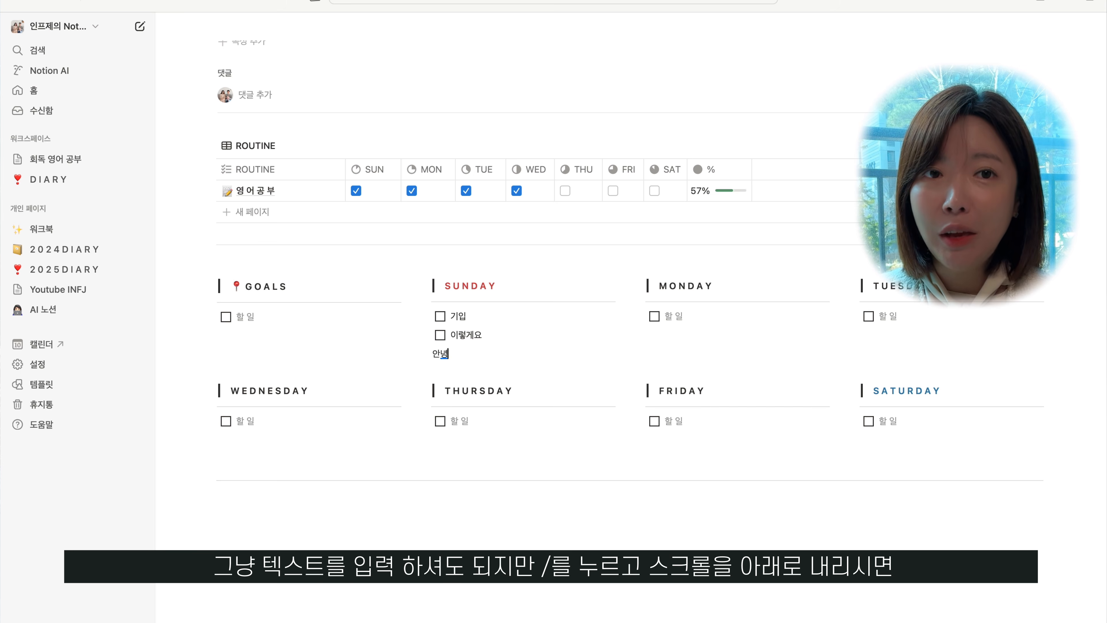
key("Return")
type("/")
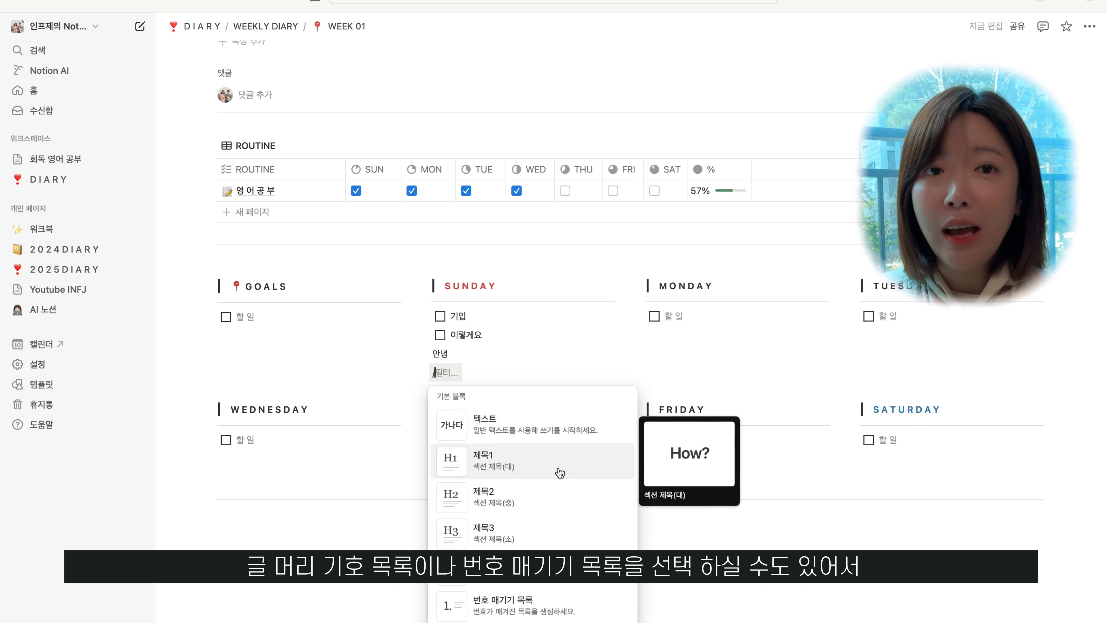
scroll(559, 473, "down", 4)
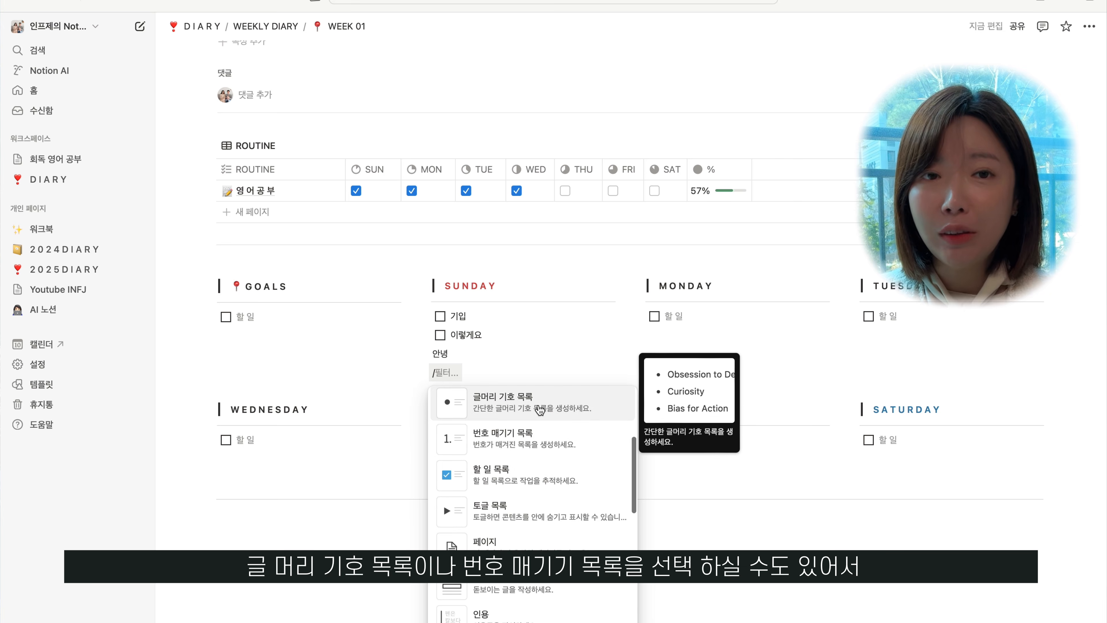
left_click(539, 410)
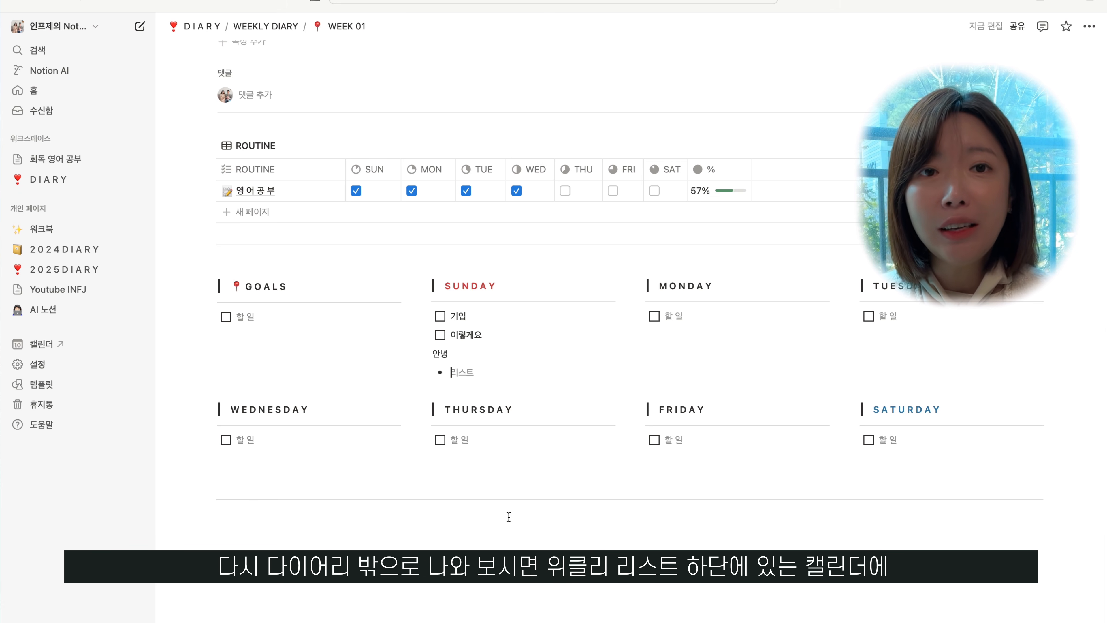
Step: Return to the main DIARY page and open the WEEK 01 entry from the calendar to review its contents
left_click(205, 26)
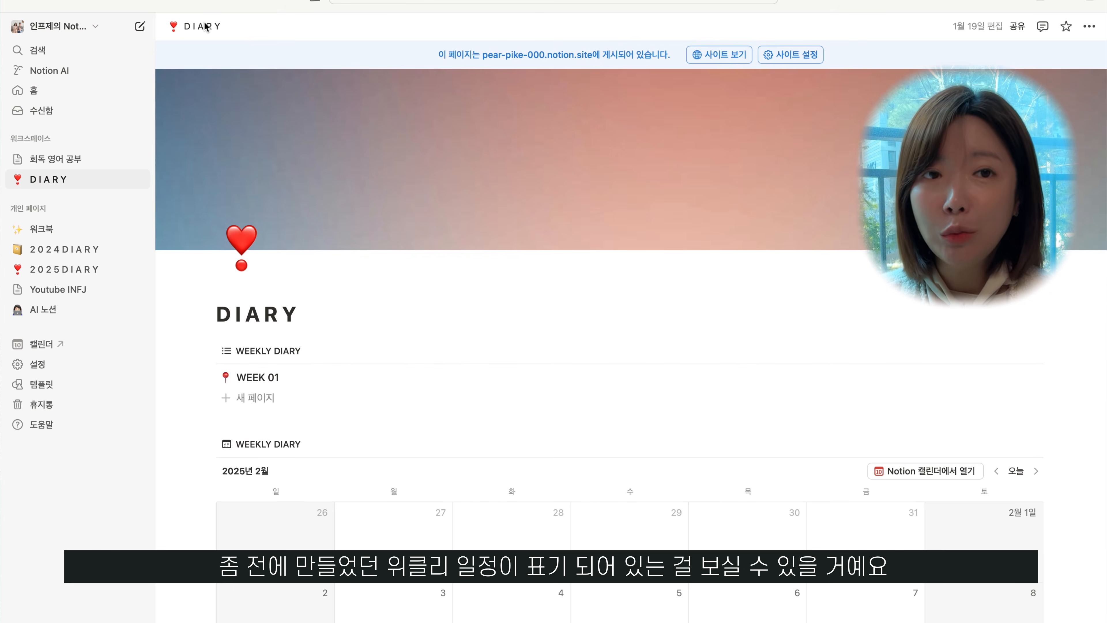
scroll(570, 395, "down", 3)
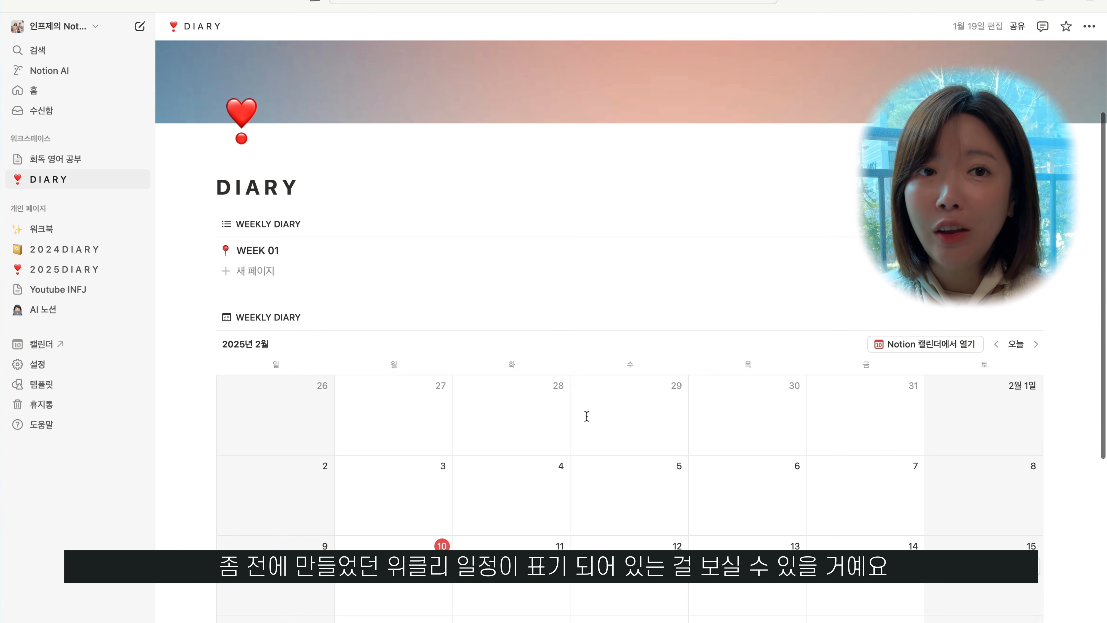
scroll(584, 421, "down", 1)
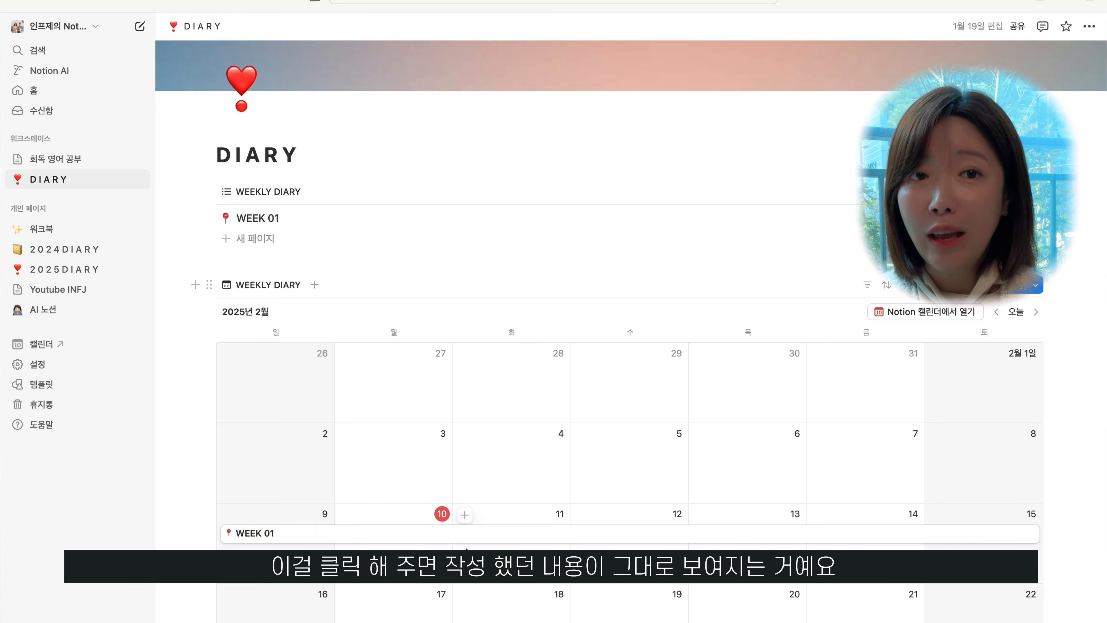
left_click(398, 534)
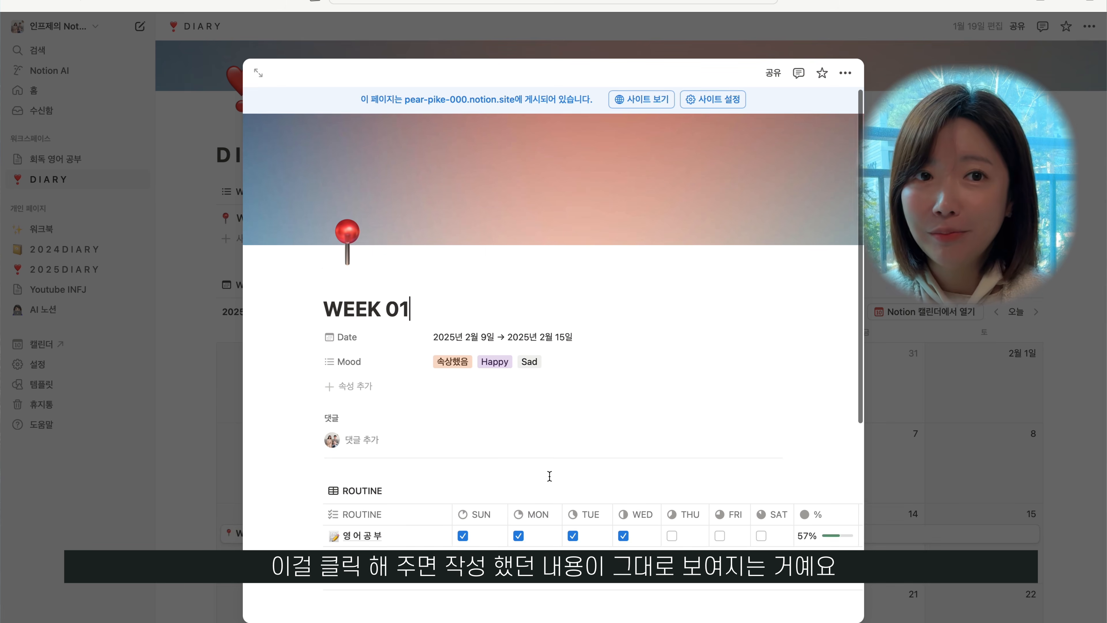
scroll(549, 475, "down", 6)
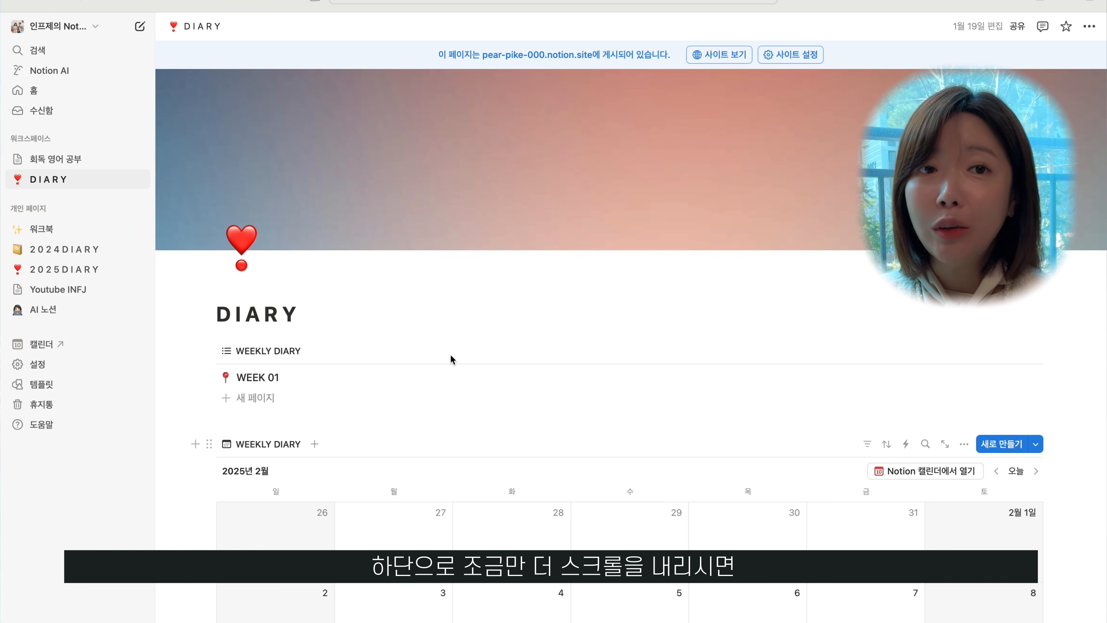
Step: Open the 영어공부 page under ARCHIVING and tick the hello card's checkbox to reveal its meaning
scroll(451, 359, "down", 5)
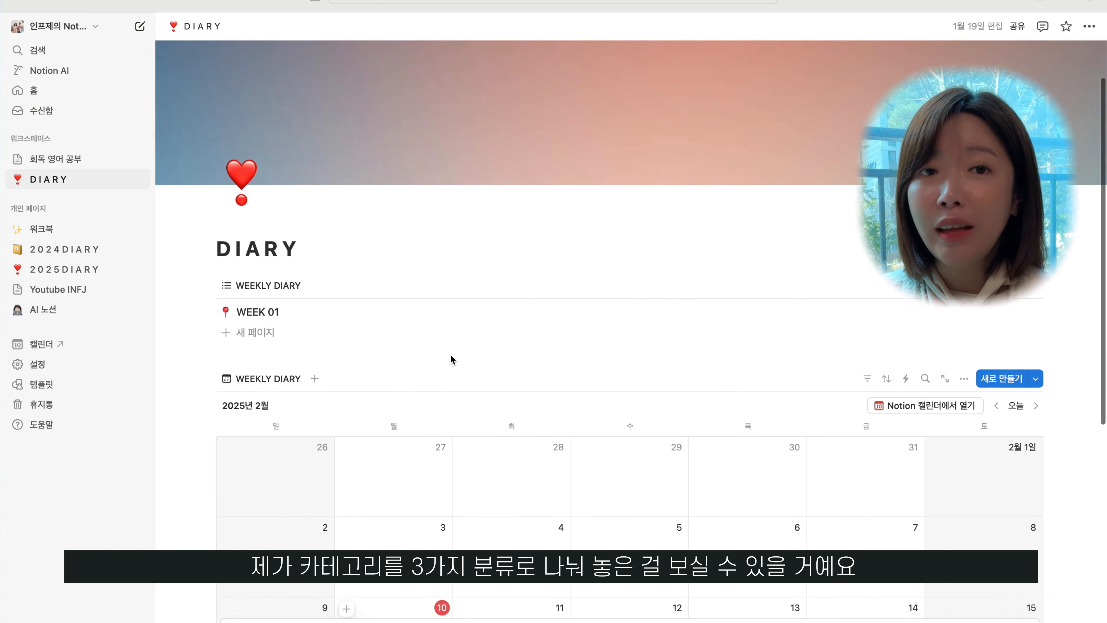
scroll(451, 358, "down", 7)
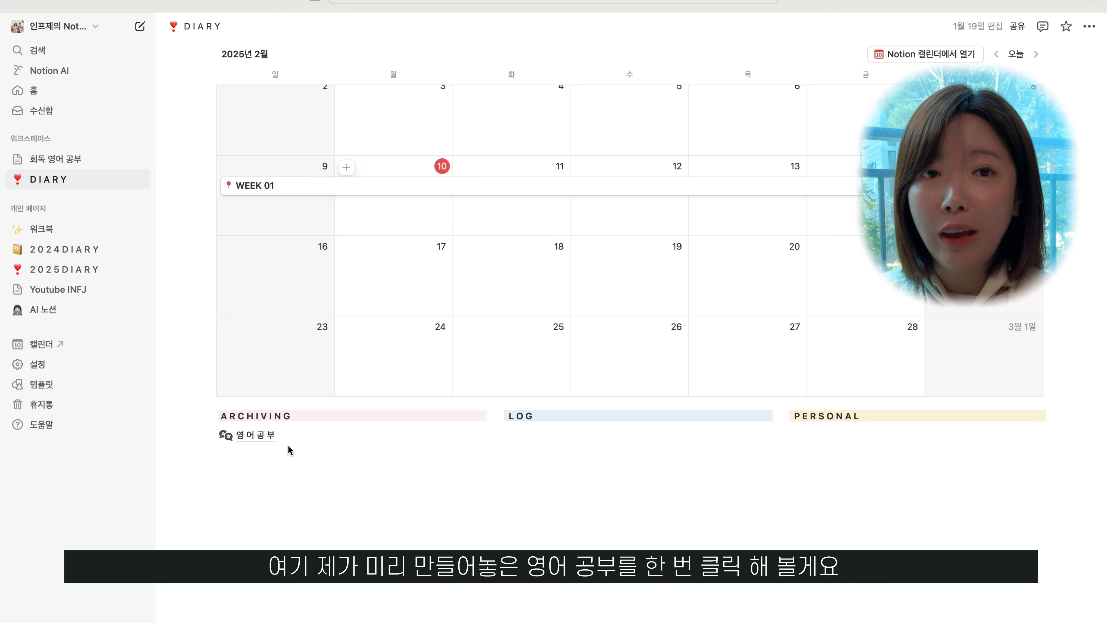
left_click(254, 436)
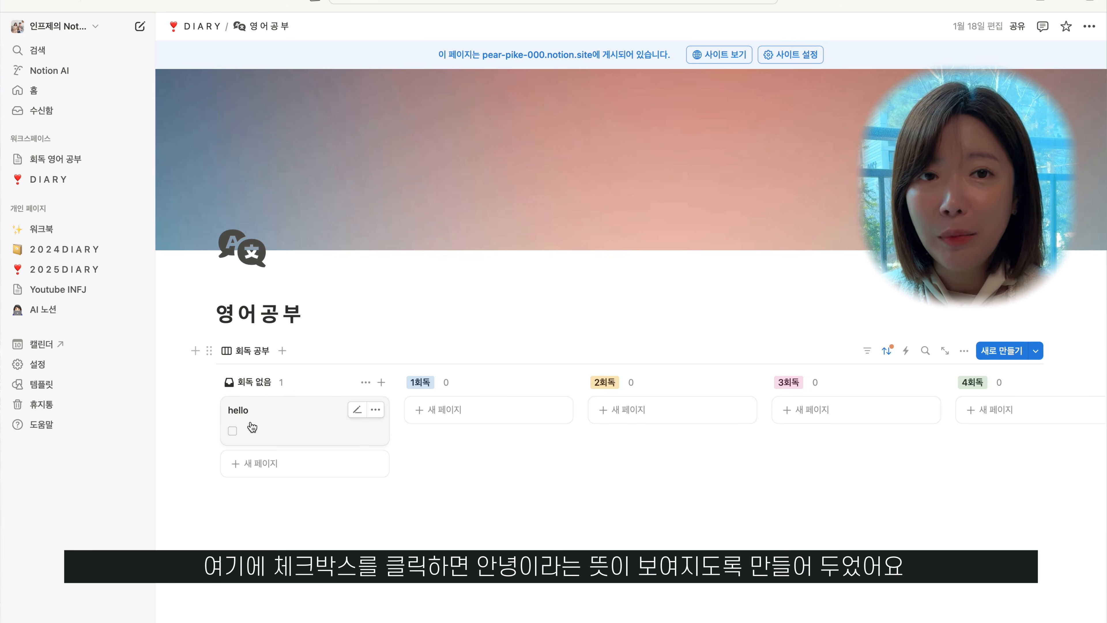
left_click(233, 430)
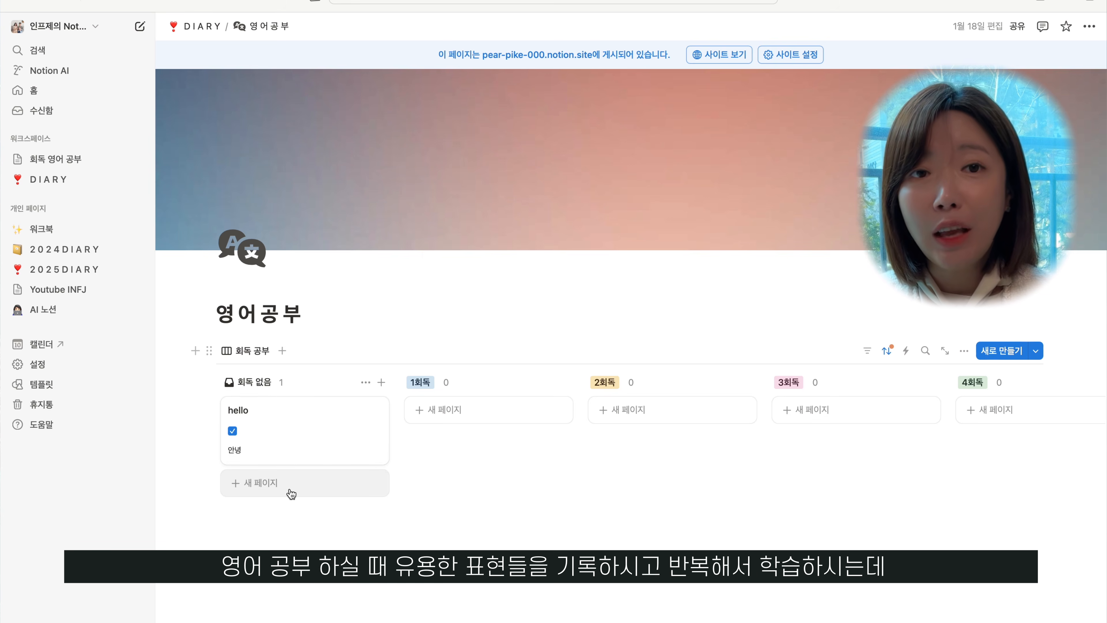
left_click(232, 430)
left_click(233, 431)
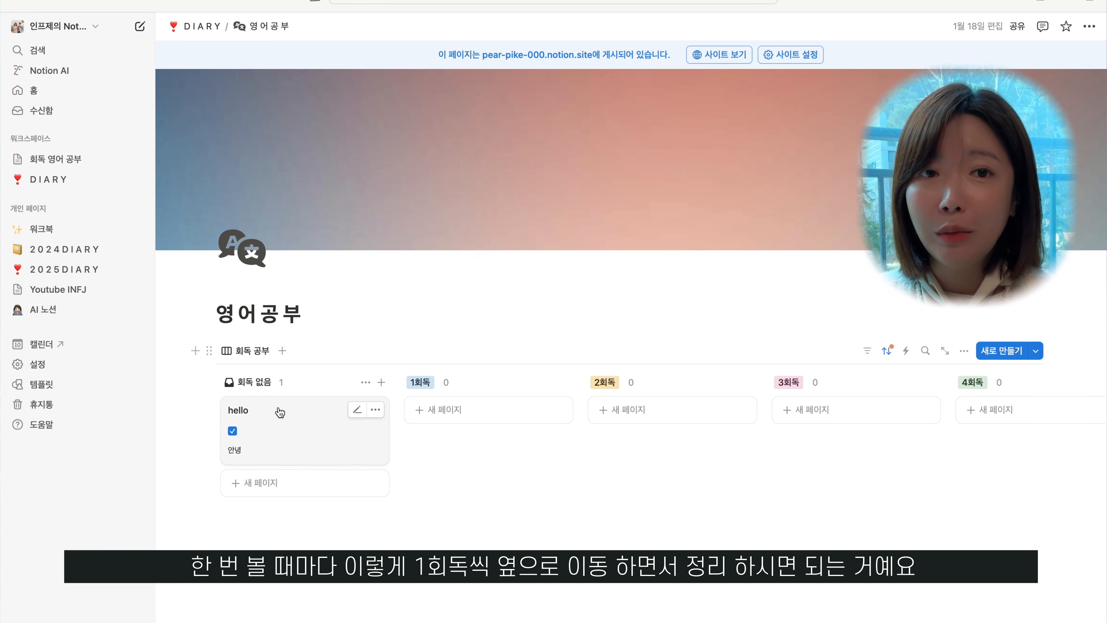
Step: Move the hello card to the 1회독 group and untick its checkbox to hide the meaning
left_click_drag(282, 412, 496, 413)
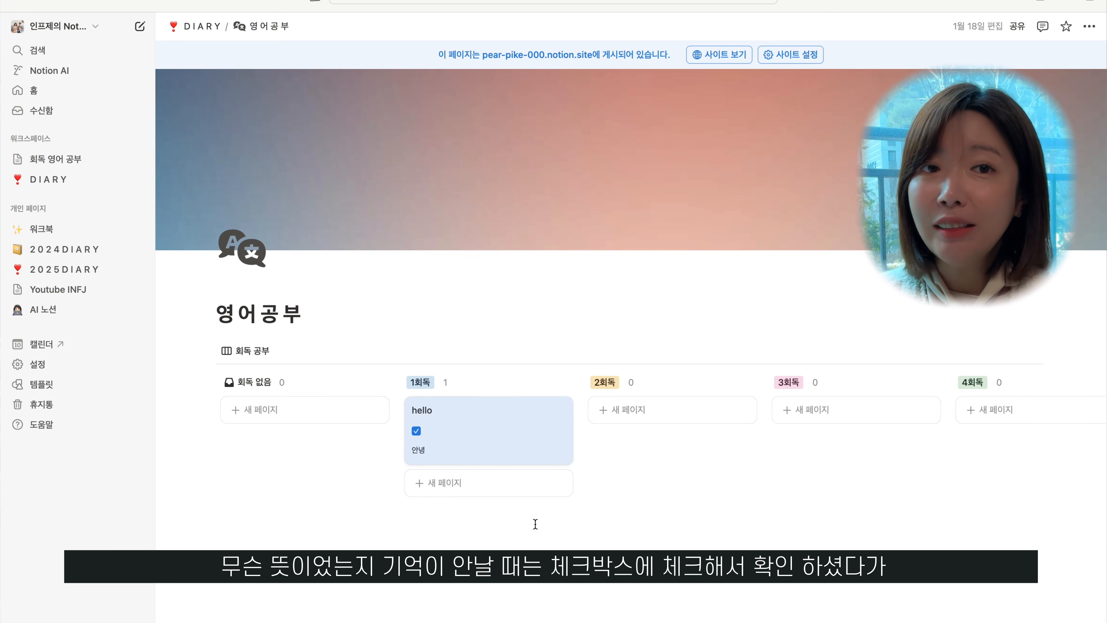
left_click(416, 430)
left_click(417, 431)
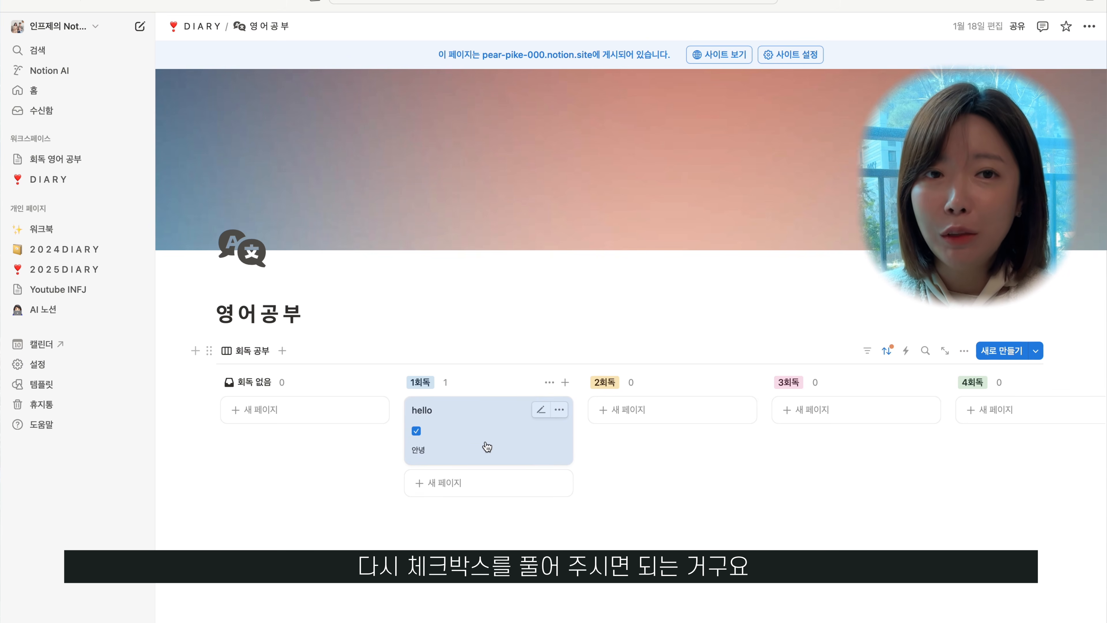
left_click(416, 430)
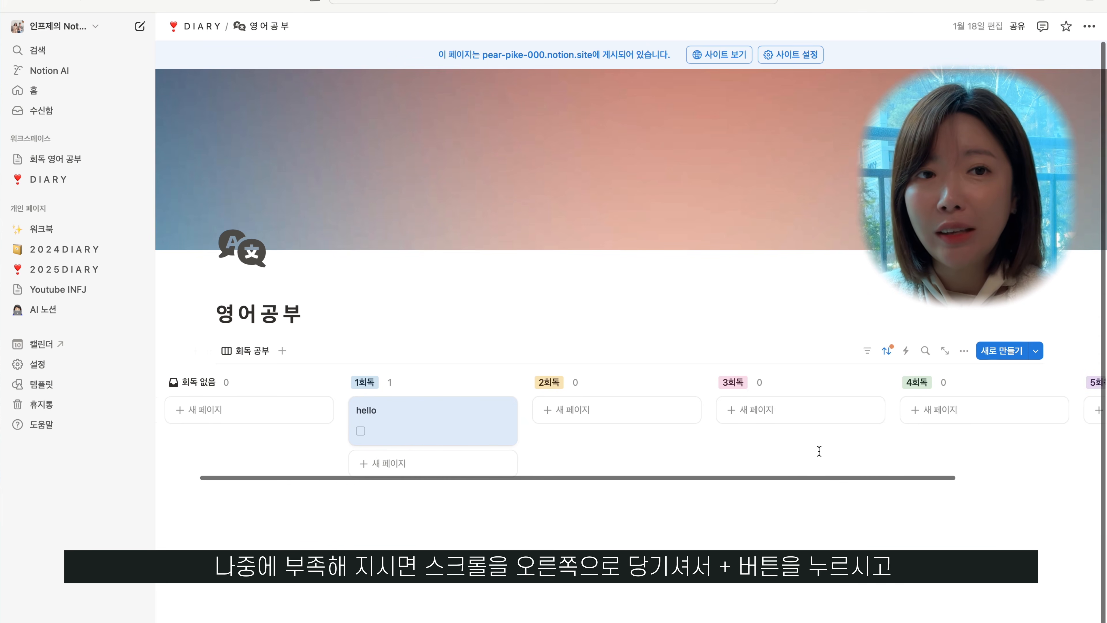
Step: Add a new group named 6회독 after the 5회독 group on the 회독 공부 board
scroll(819, 450, "right", 5)
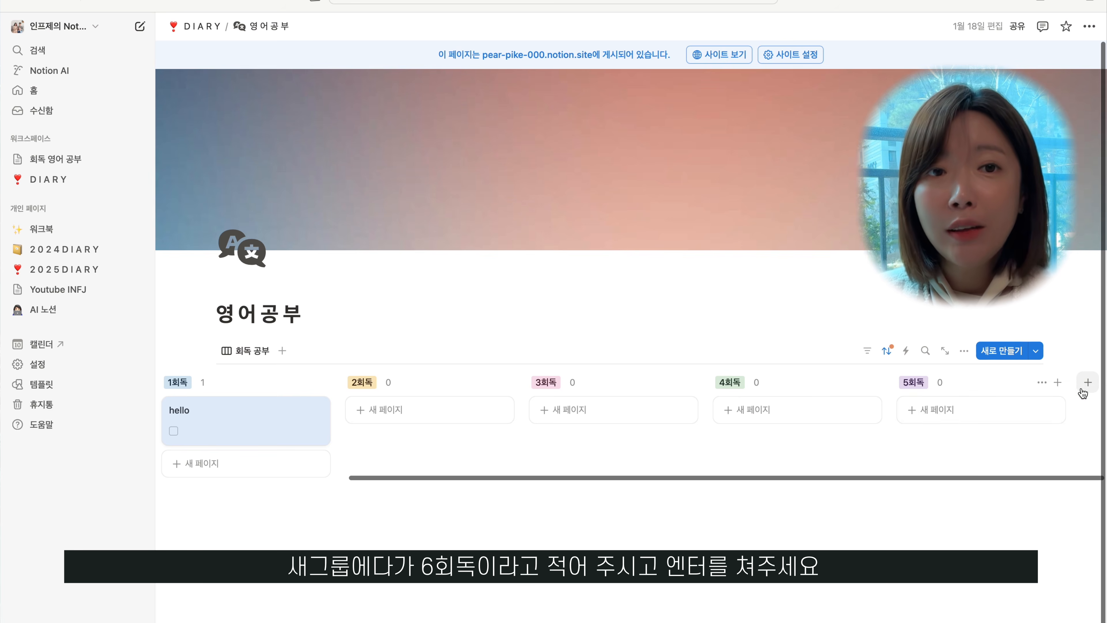
left_click(1086, 384)
type("6히도")
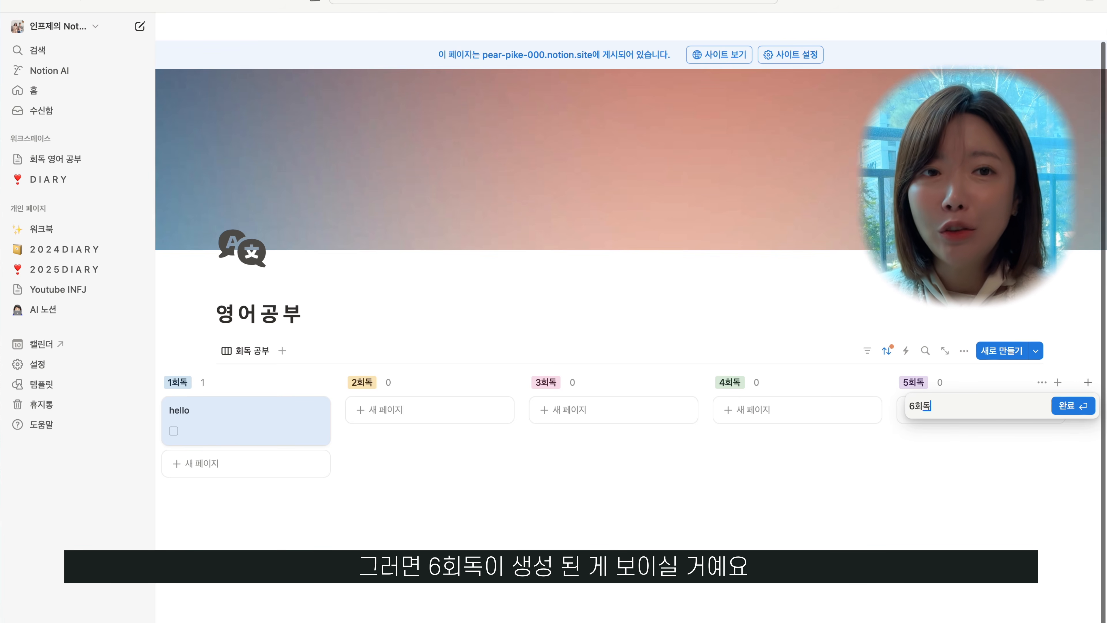
left_click(1072, 406)
scroll(1019, 421, "right", 3)
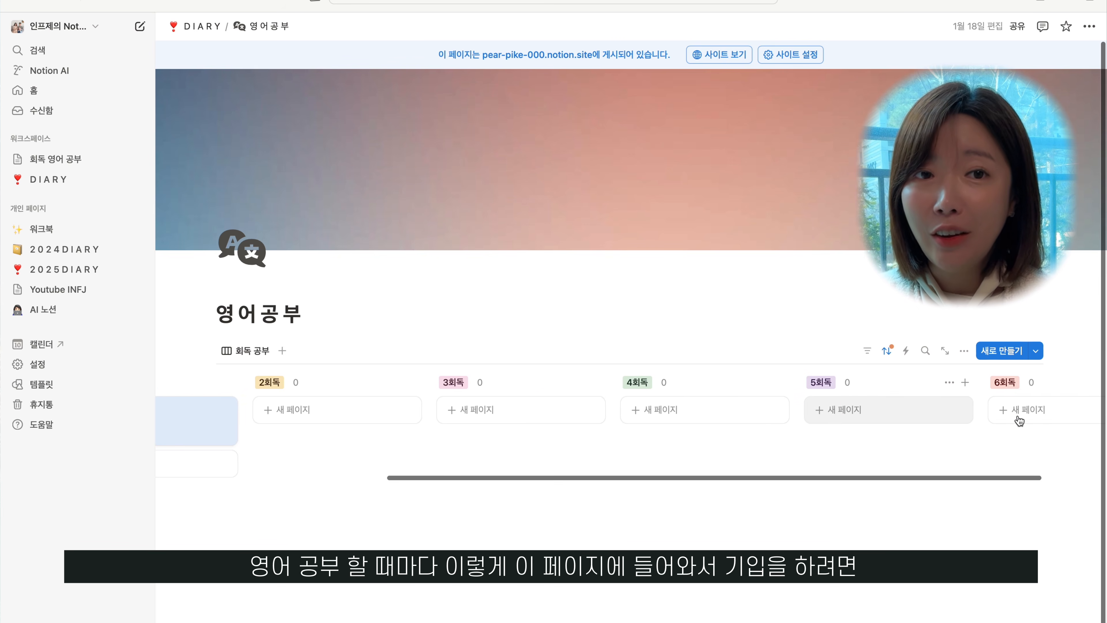
scroll(1018, 421, "right", 3)
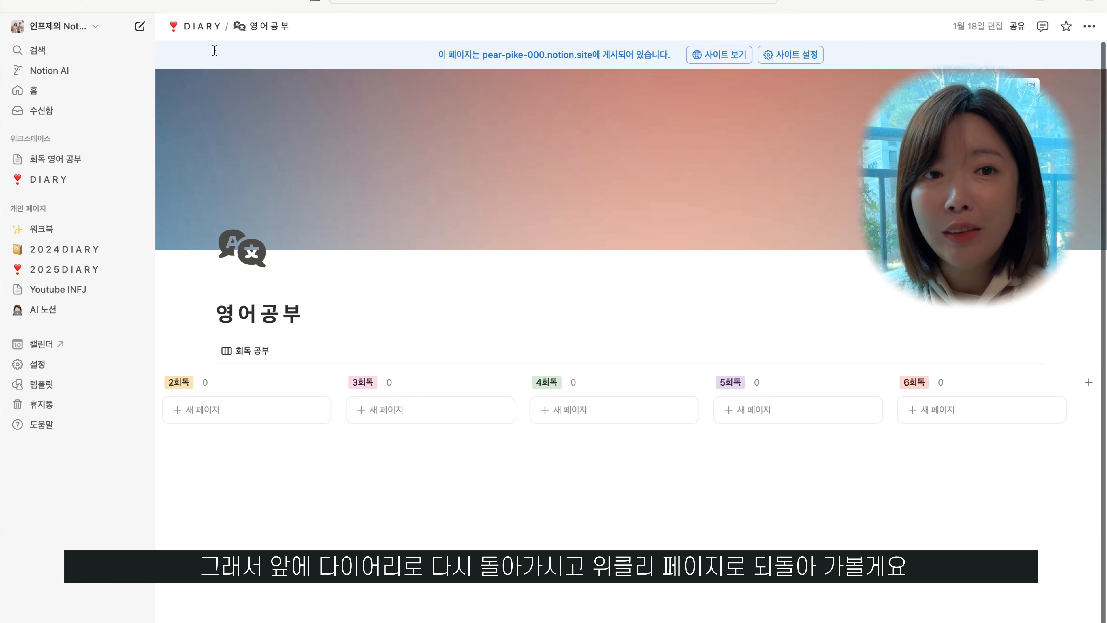
Step: Return to the DIARY page, open WEEK 01, and open its 영어공부 routine entry in side view to examine the linked study board
left_click(211, 28)
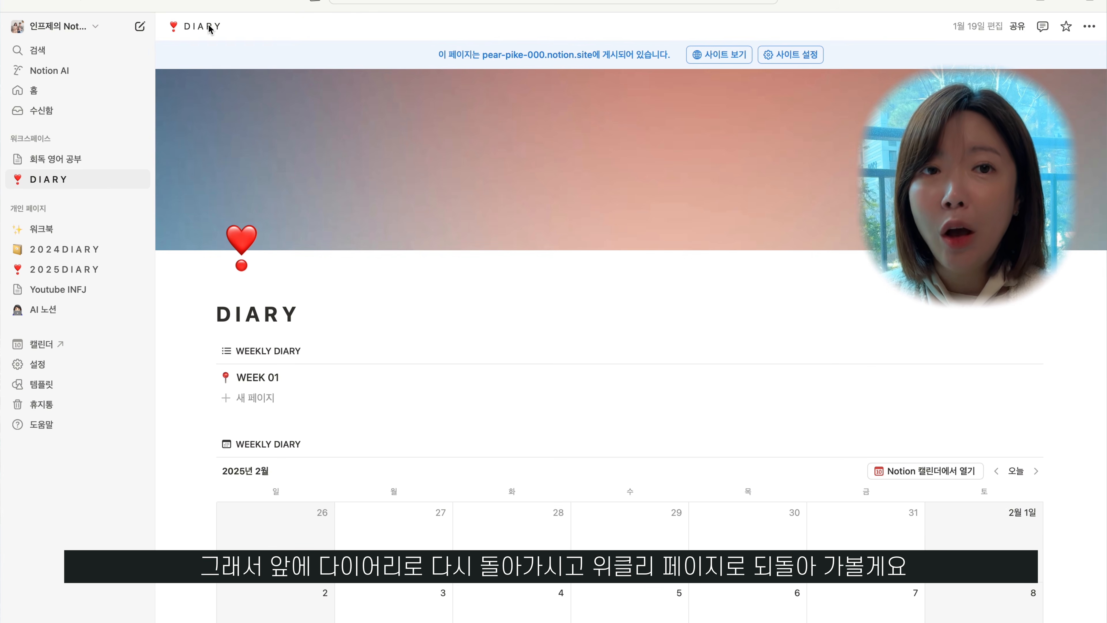
scroll(397, 291, "down", 5)
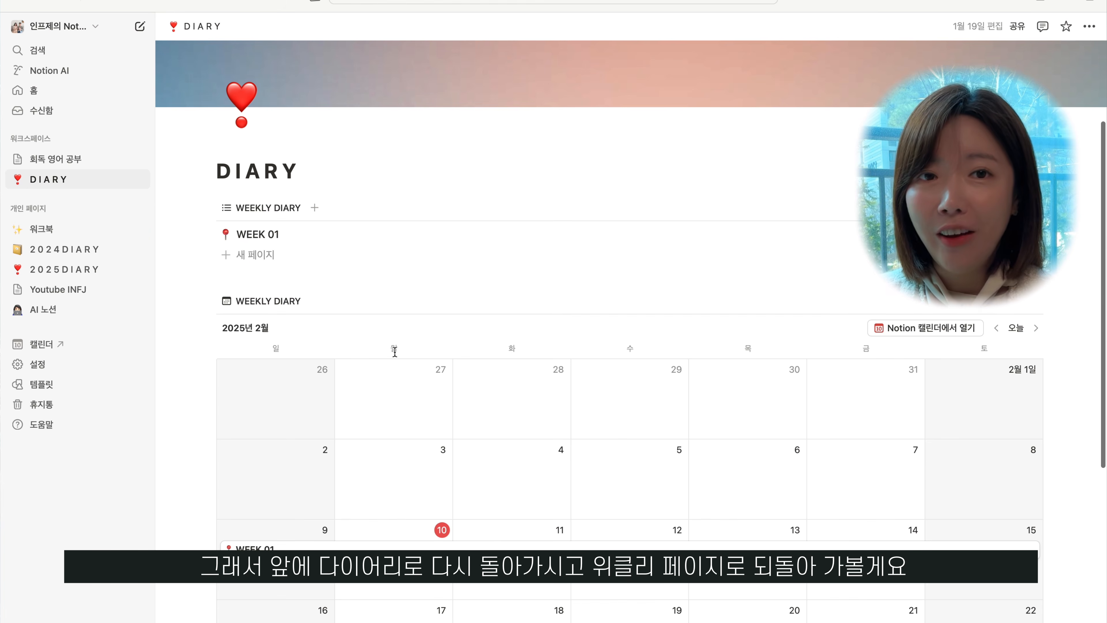
left_click(272, 236)
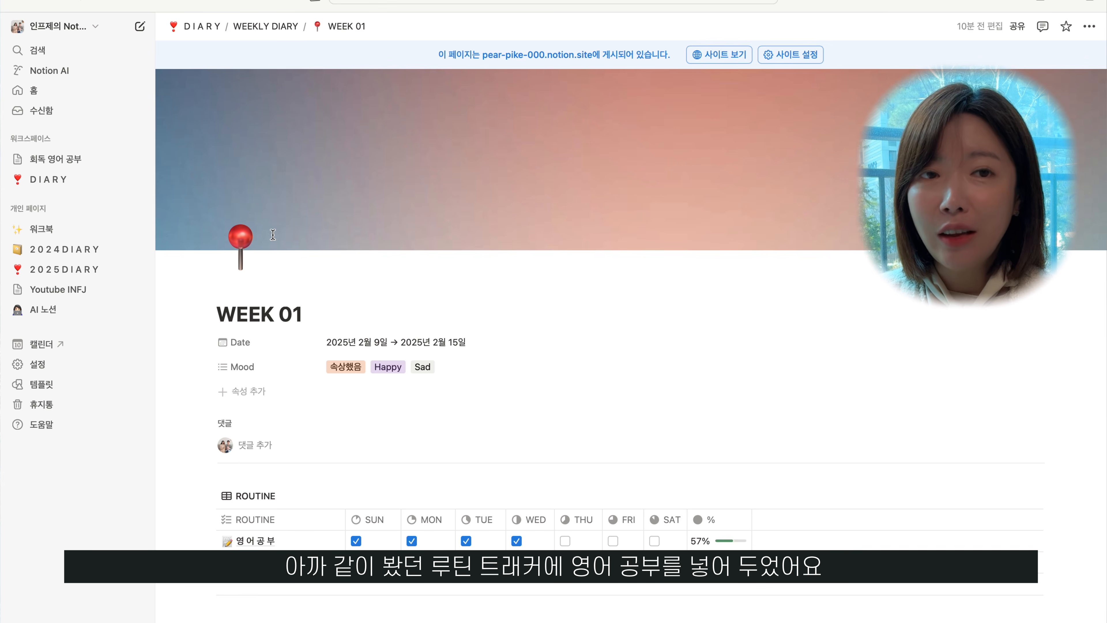
scroll(538, 432, "down", 3)
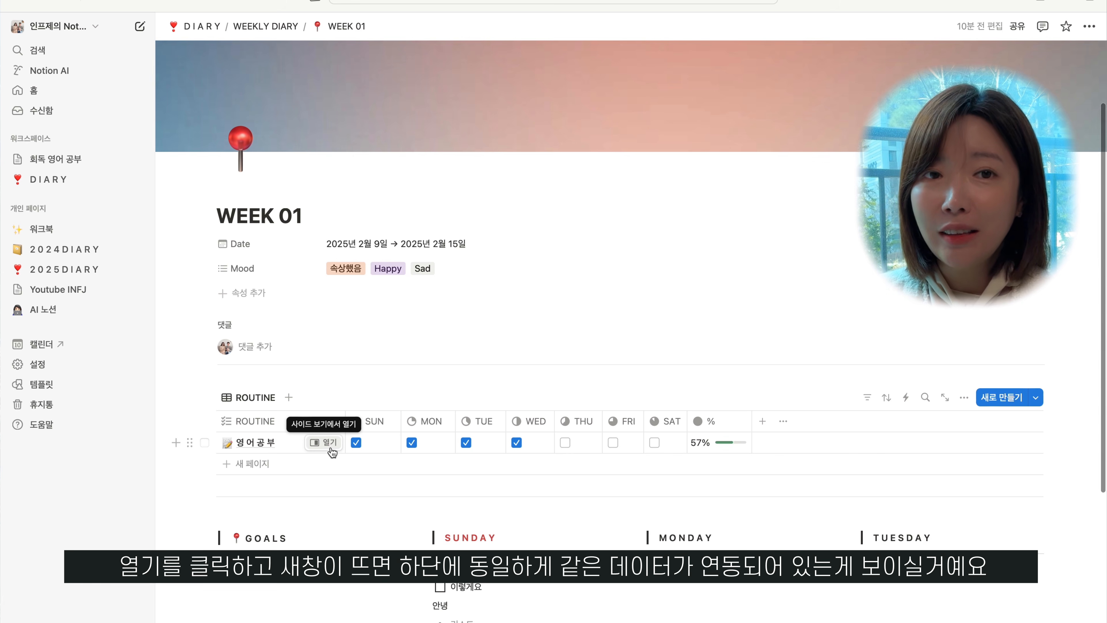
left_click(329, 443)
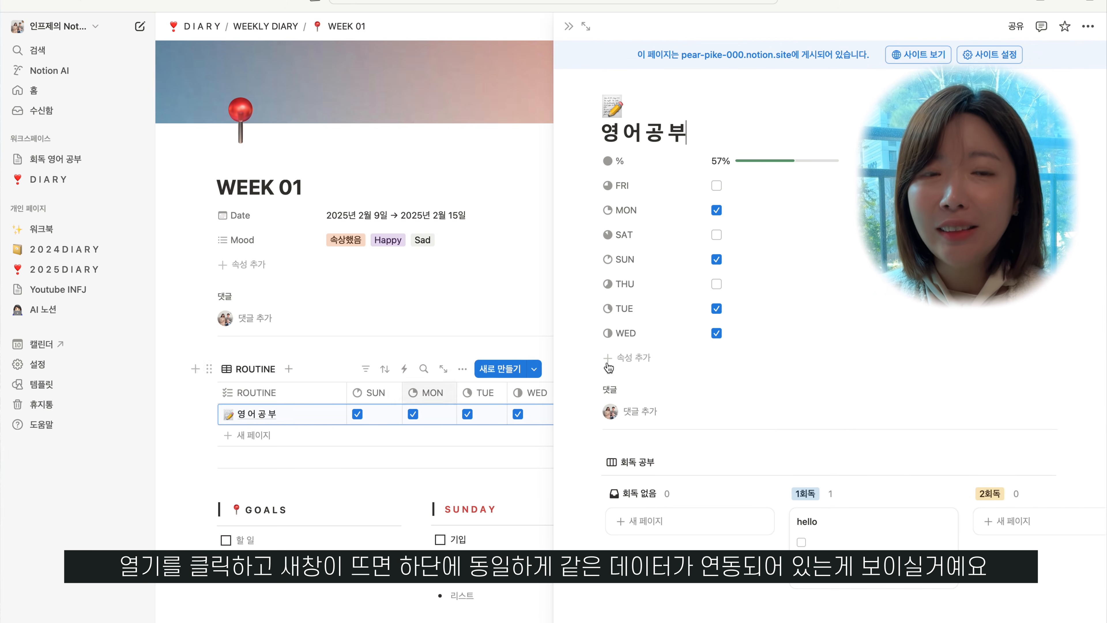
scroll(848, 425, "down", 1)
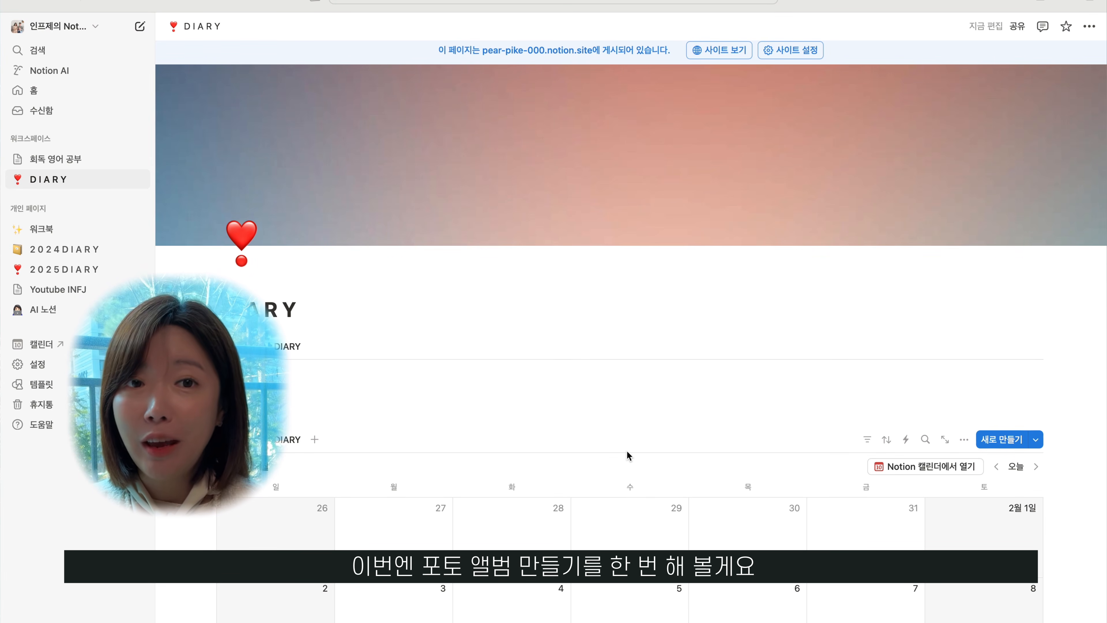
Step: Create a subpage (페이지) under PERSONAL on the DIARY page and title it 포토앨범
scroll(626, 452, "down", 10)
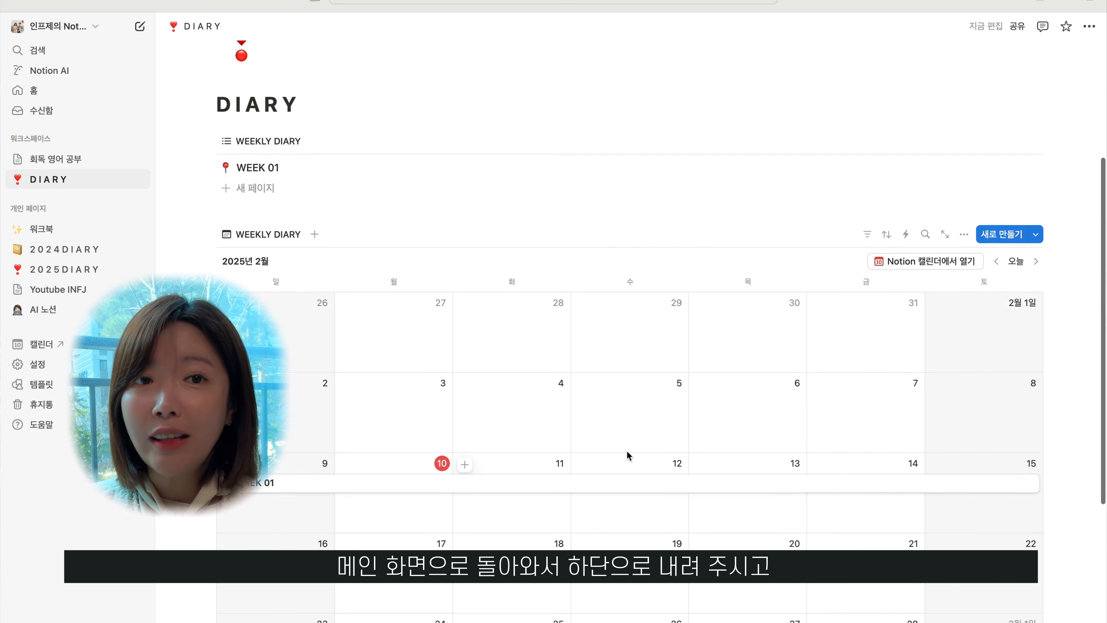
scroll(627, 452, "down", 3)
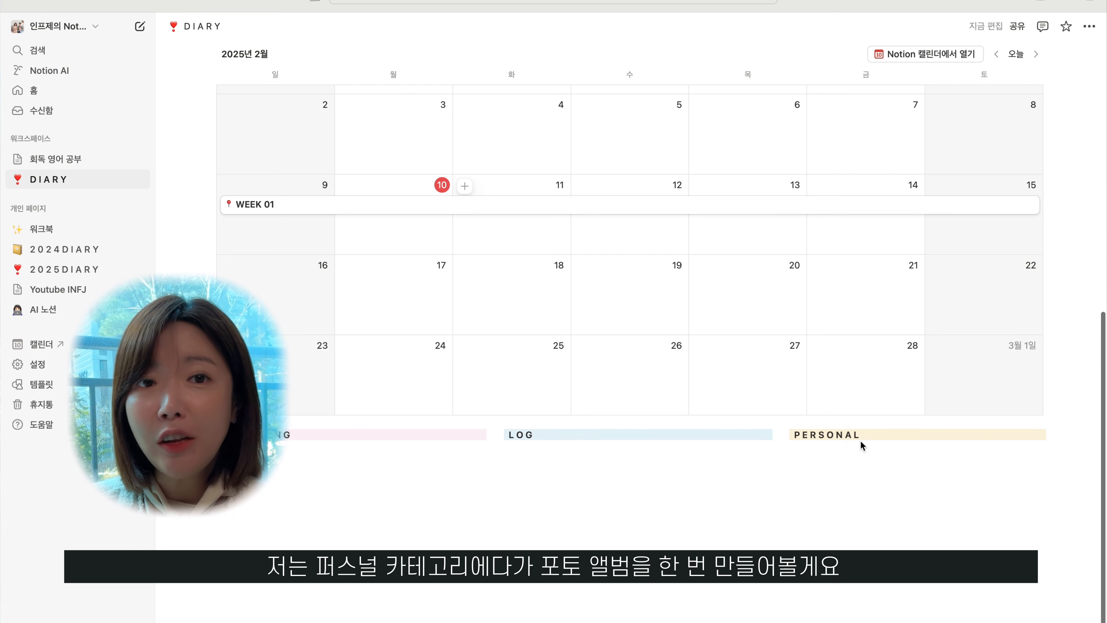
left_click(819, 450)
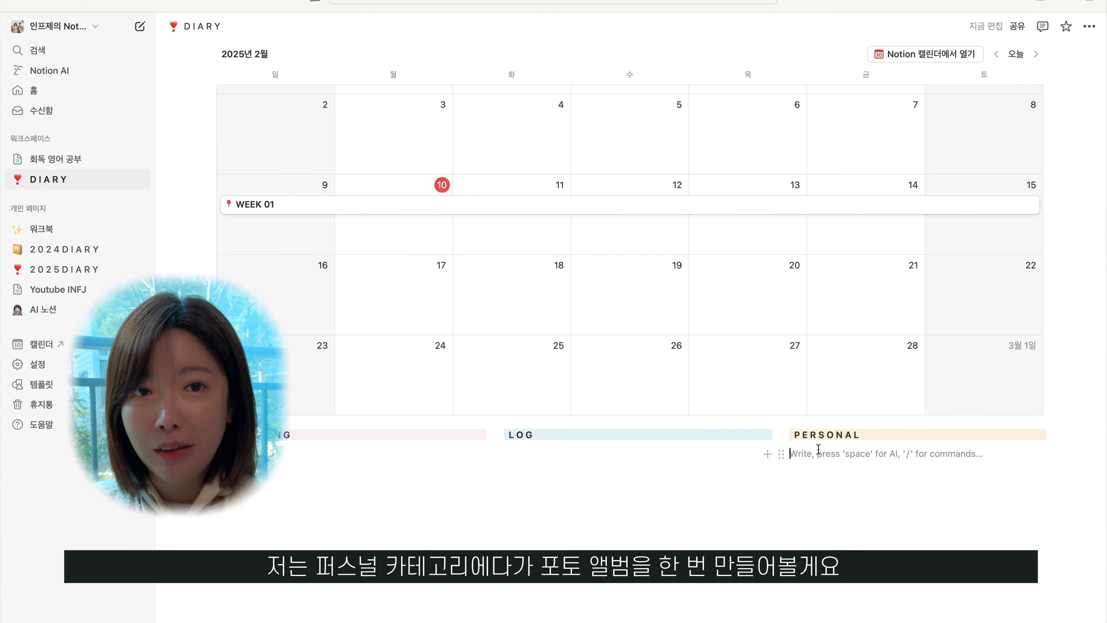
type("/")
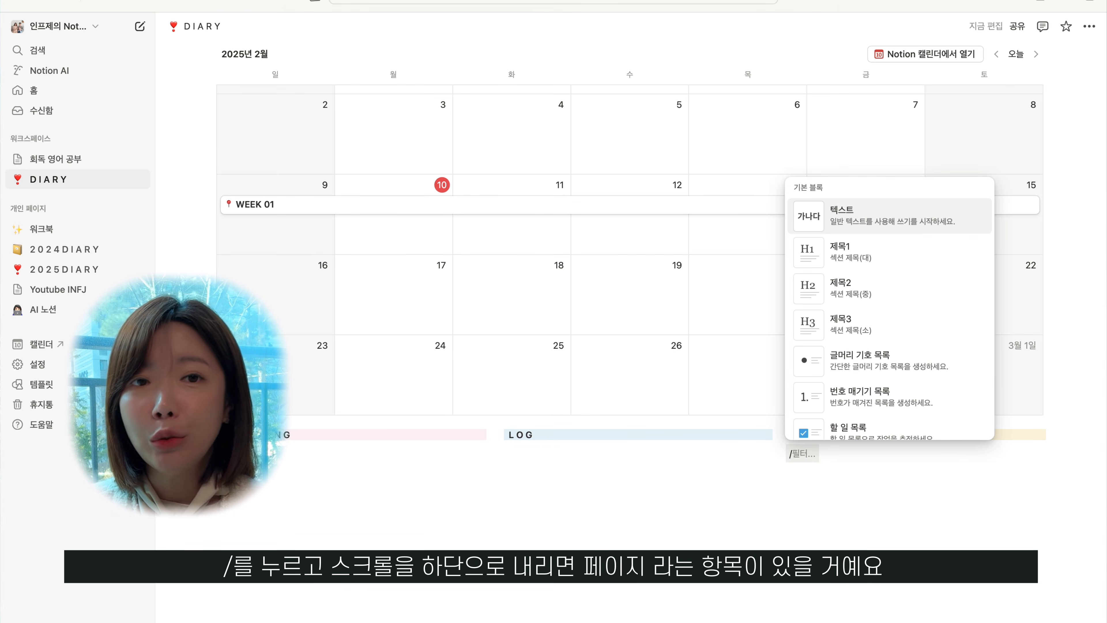
scroll(835, 388, "down", 5)
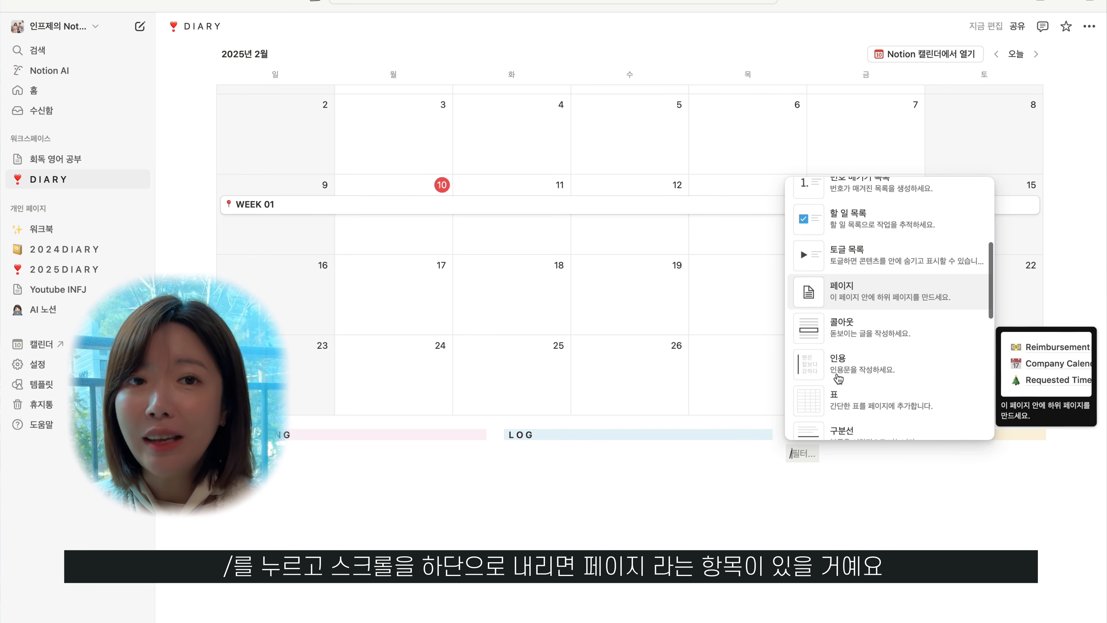
left_click(859, 297)
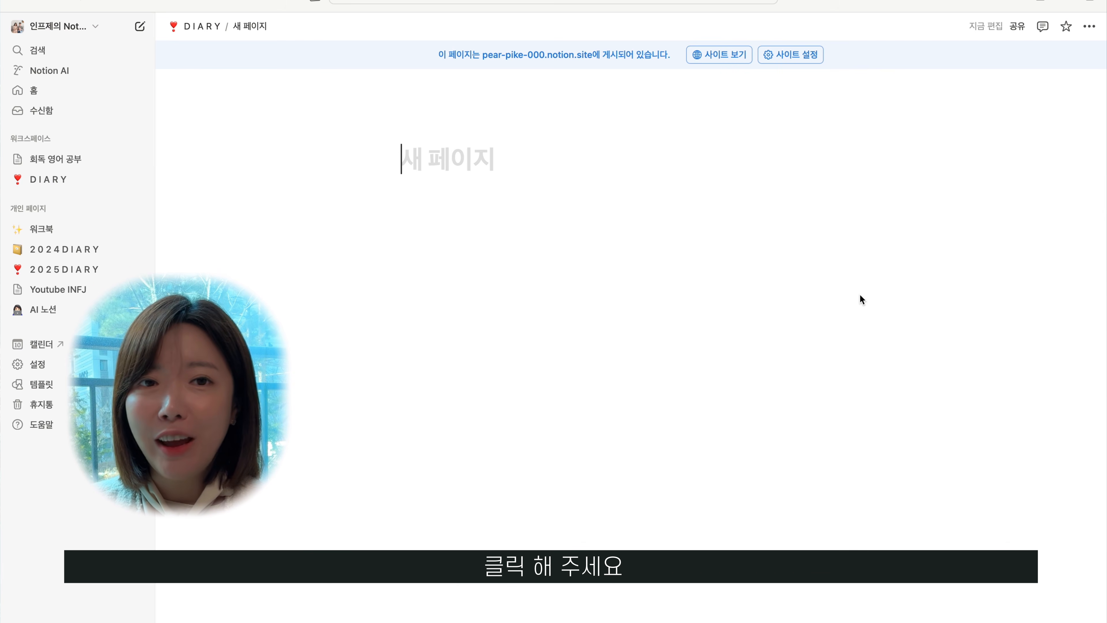
type("포토앨범")
key("Return")
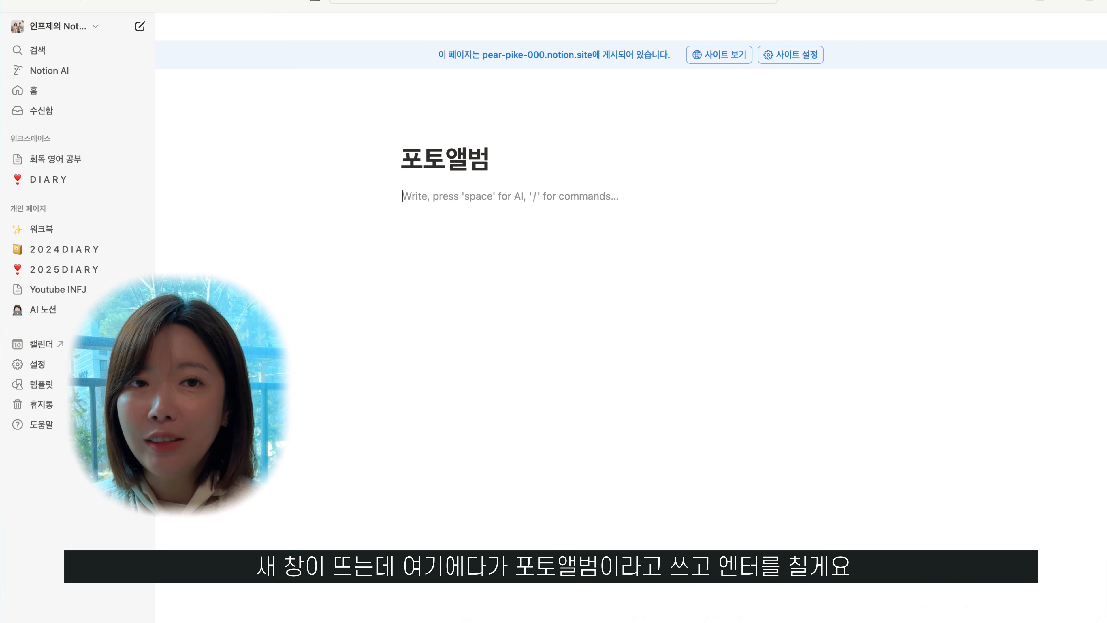
Step: Give the 포토앨범 page a black camera icon, finding it with the search term cam
mouse_move(449, 133)
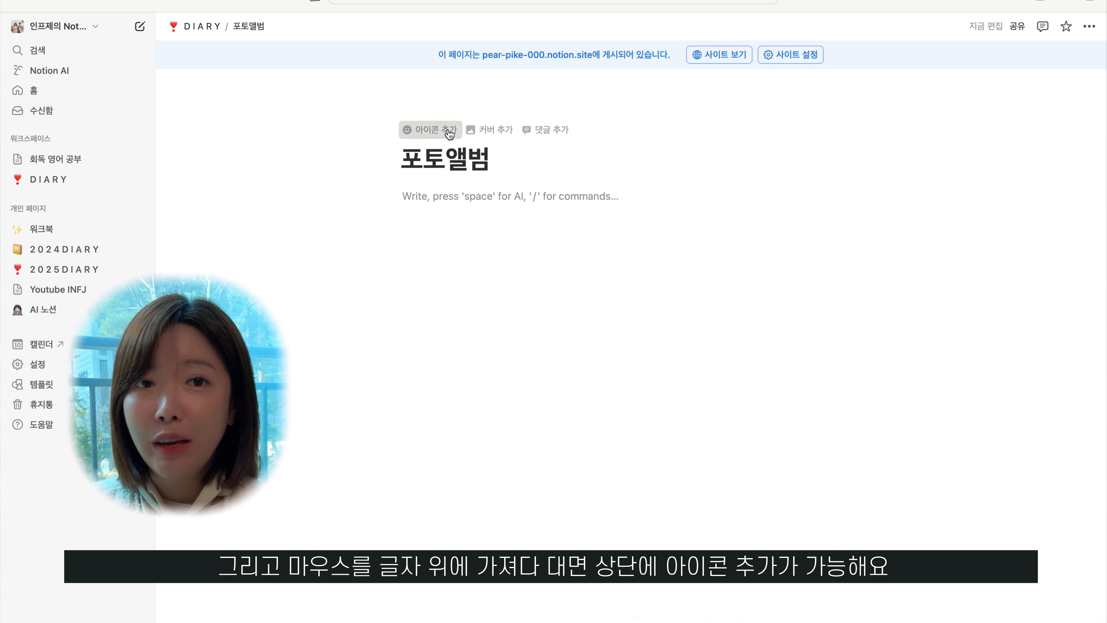
left_click(449, 133)
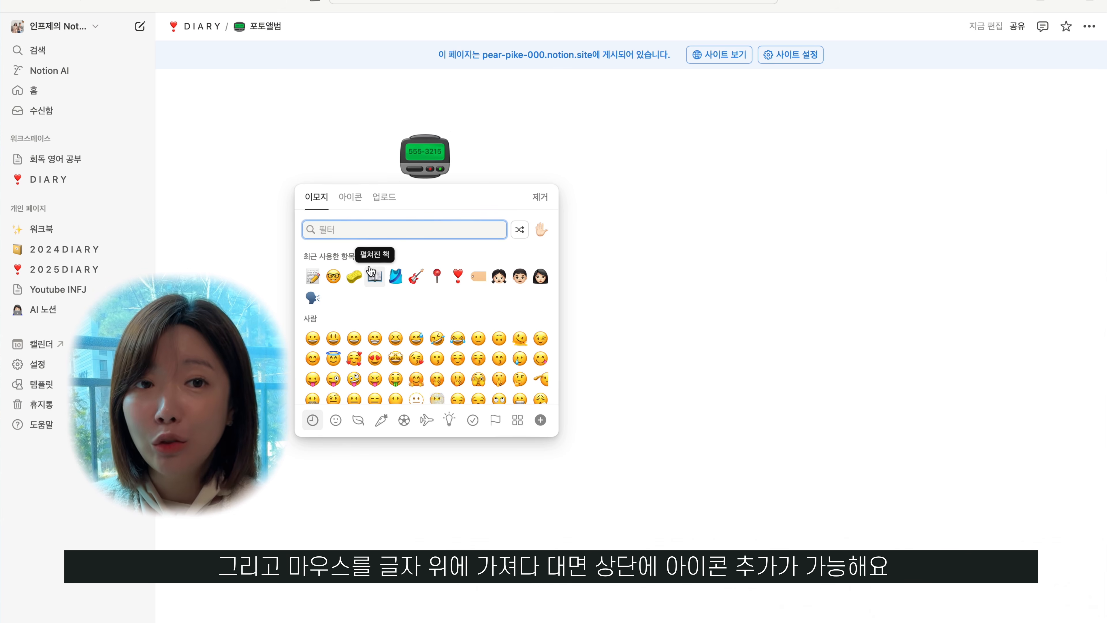
left_click(359, 198)
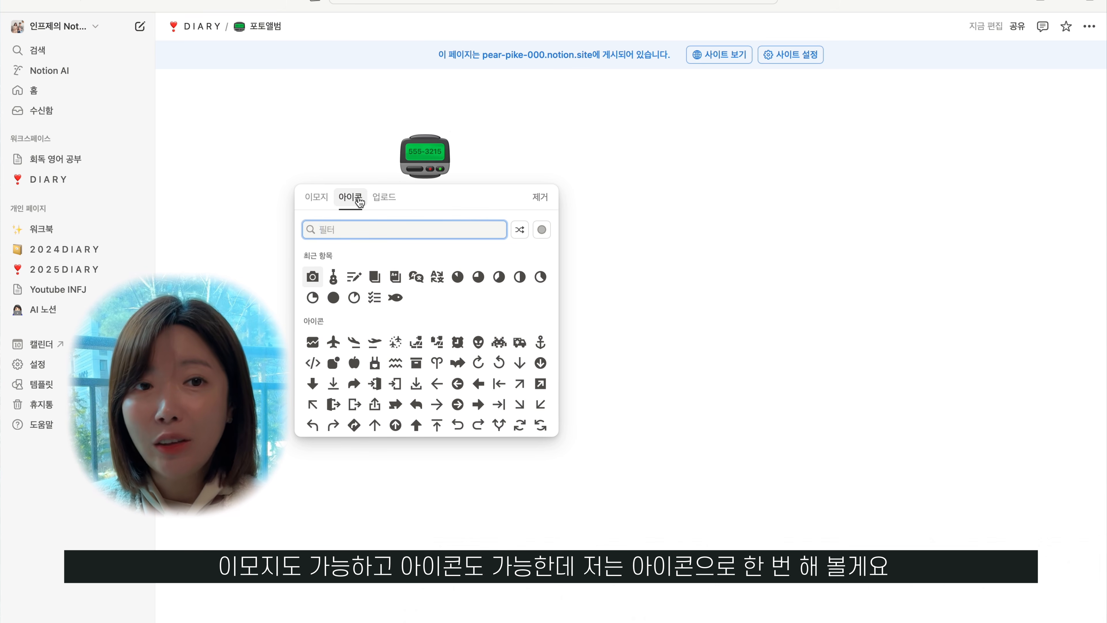
type("카메")
key("BackSpace")
key("BackSpace")
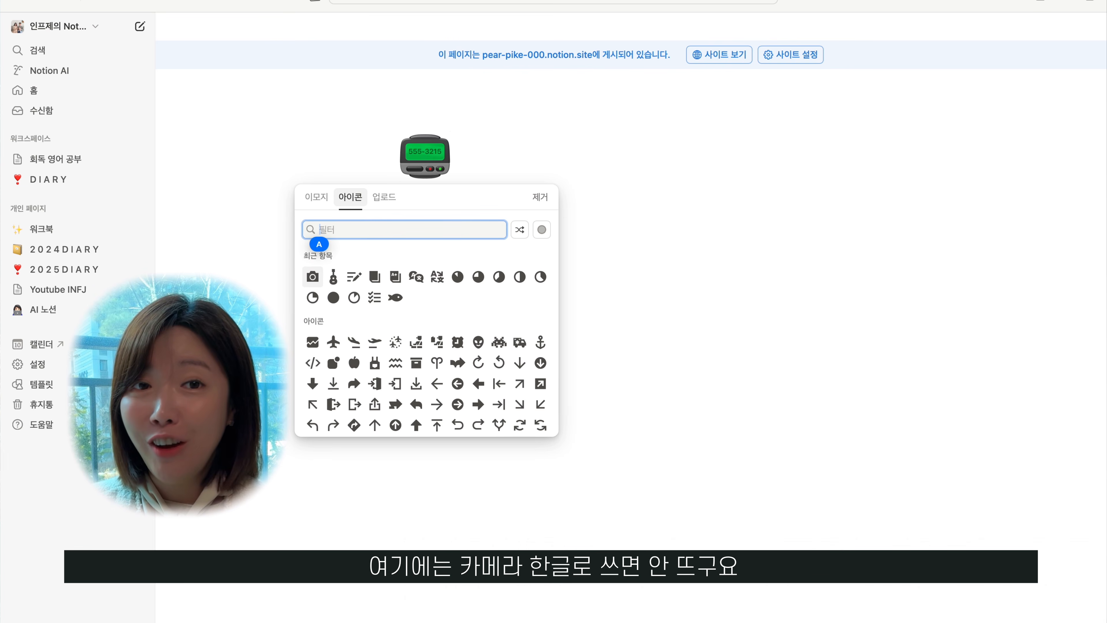
type("cam")
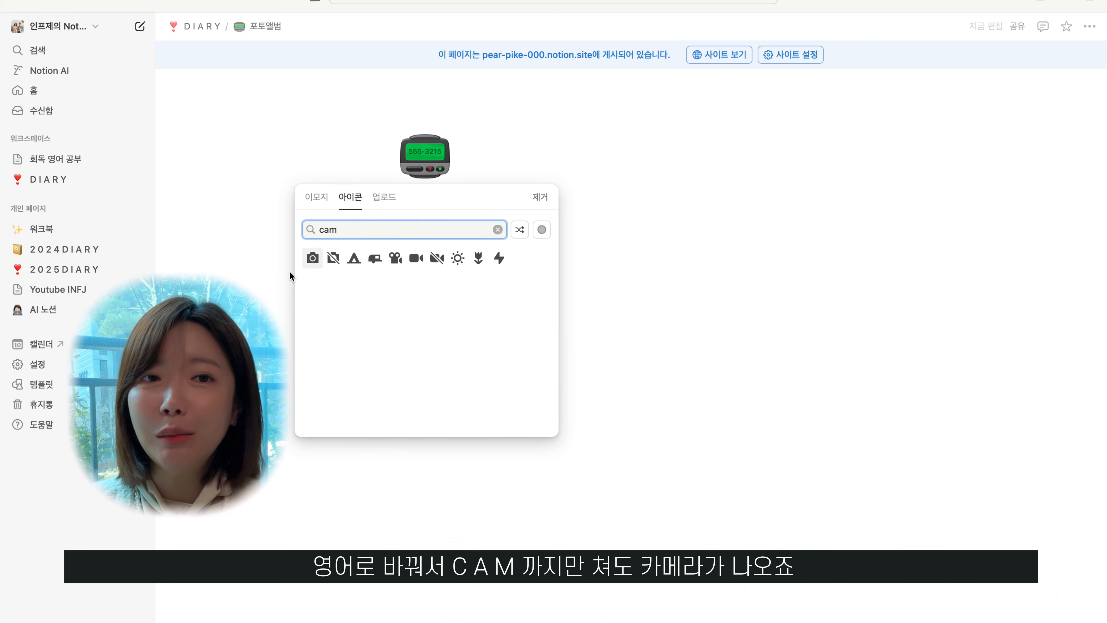
mouse_move(311, 260)
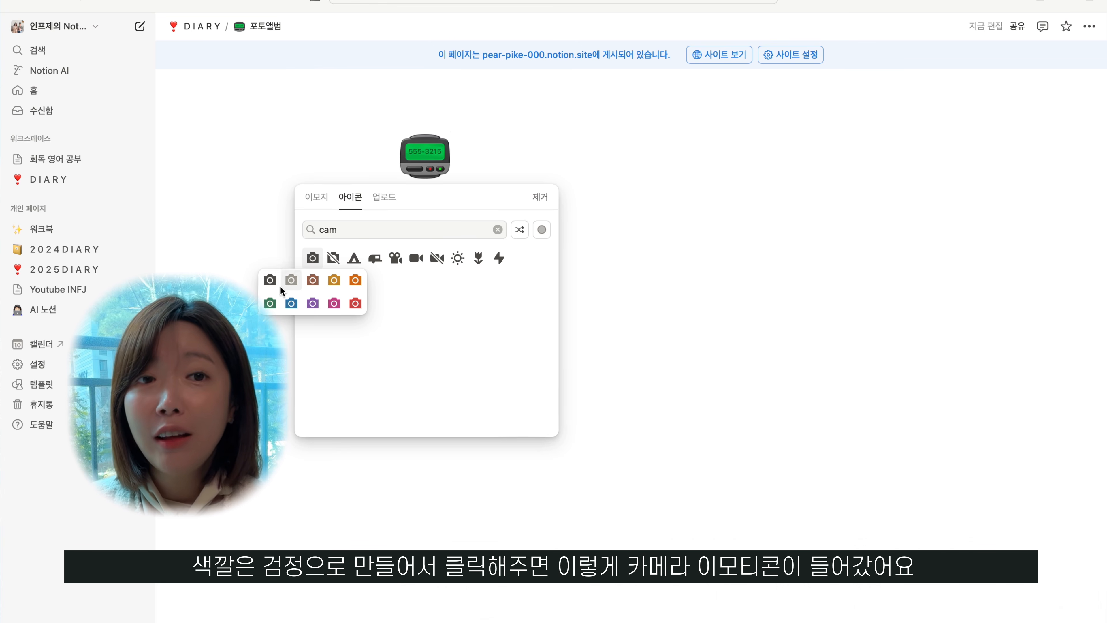
left_click(269, 281)
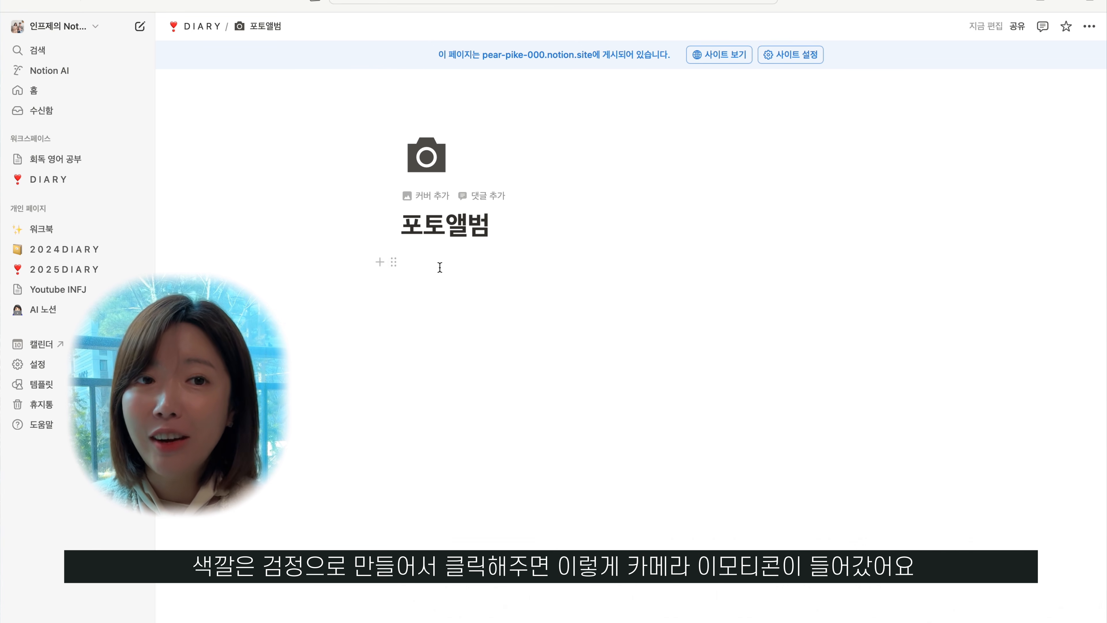
Step: Add a cover to the 포토앨범 page and change it to the blue and coral gradient from the gallery's 색과 그라데이션 set
left_click(437, 200)
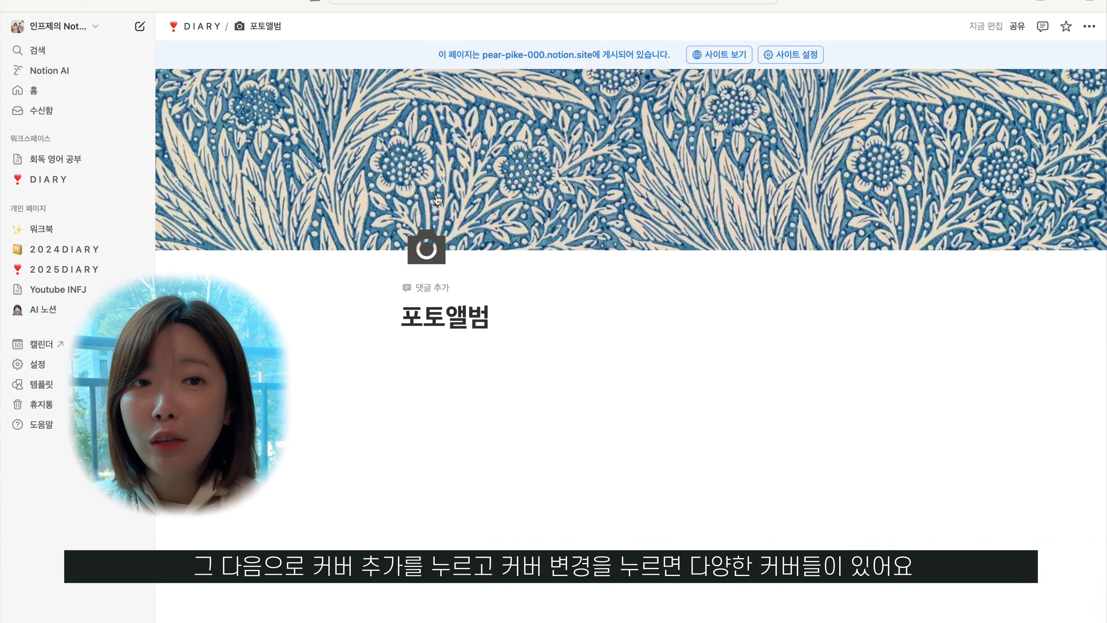
left_click(795, 88)
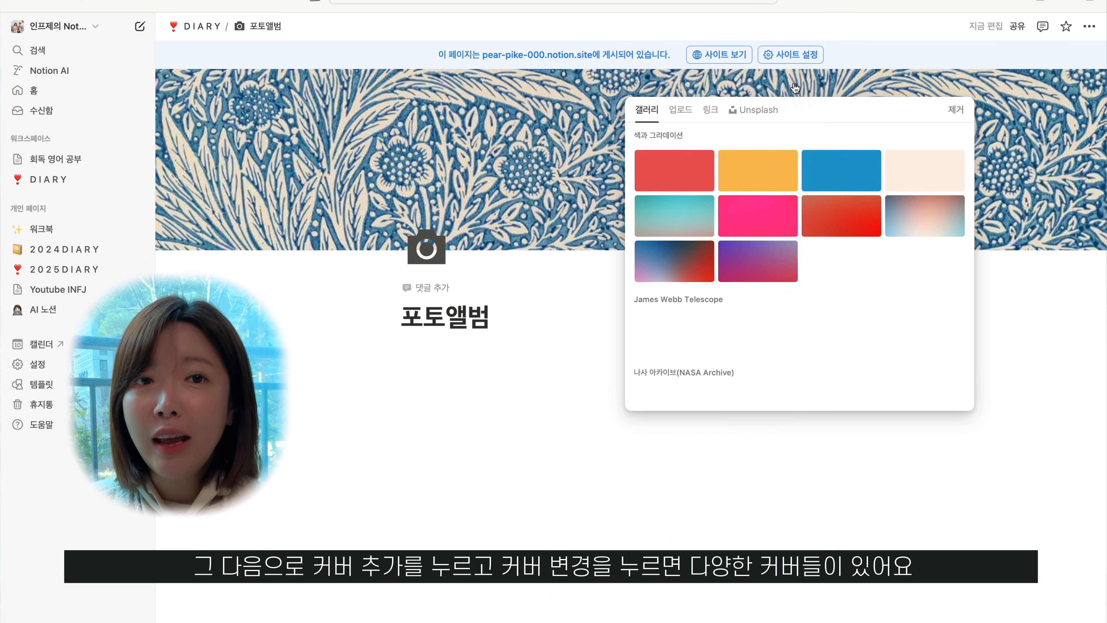
left_click(680, 110)
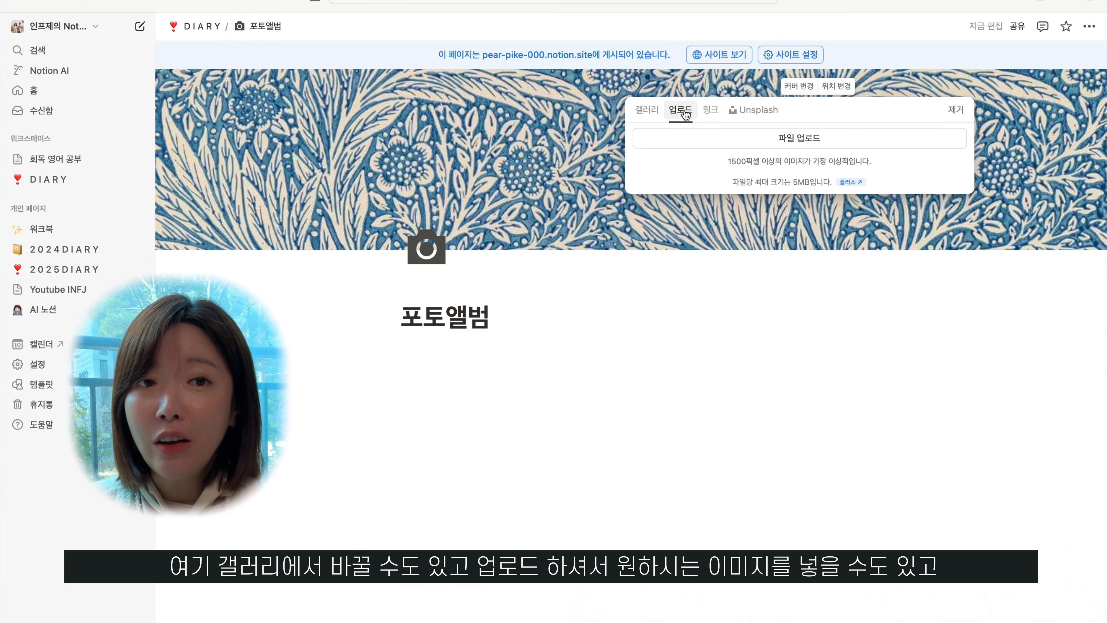
left_click(709, 112)
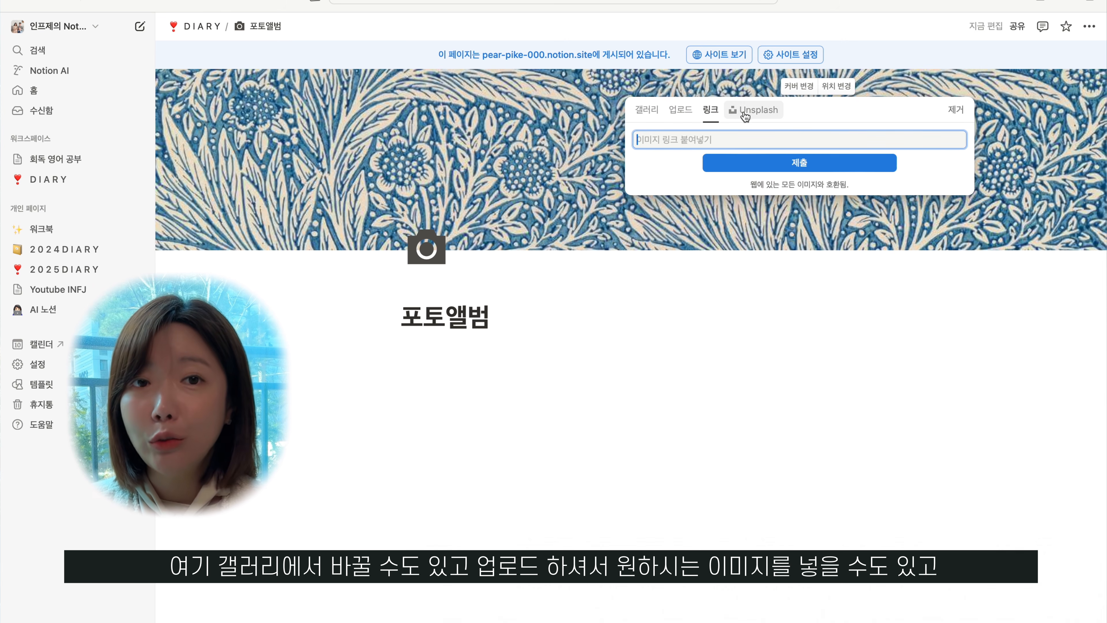
left_click(758, 112)
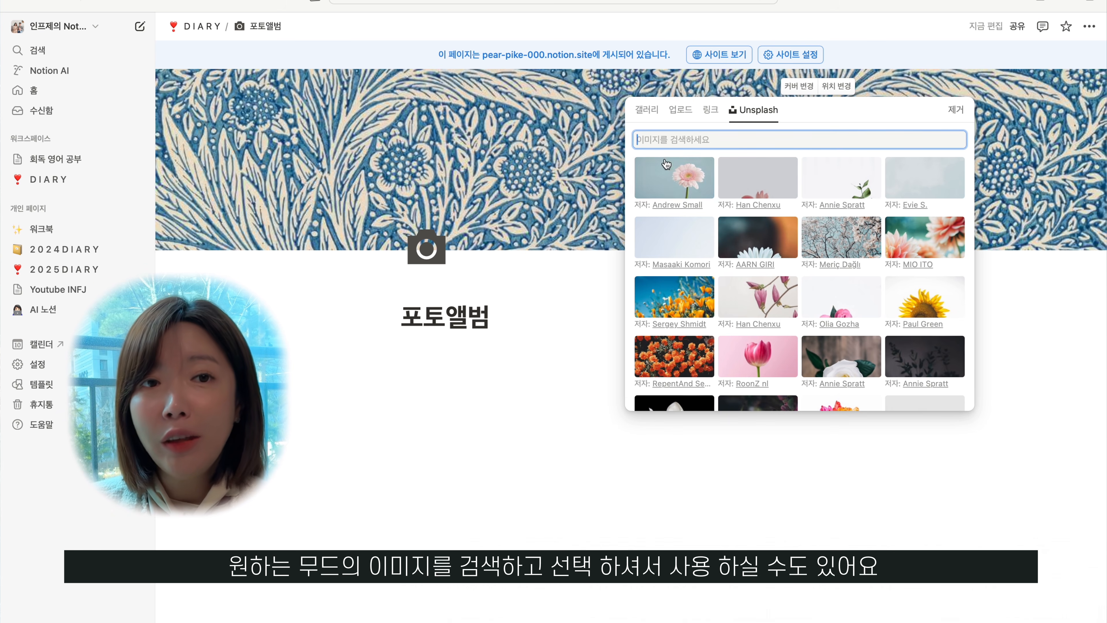
left_click(647, 112)
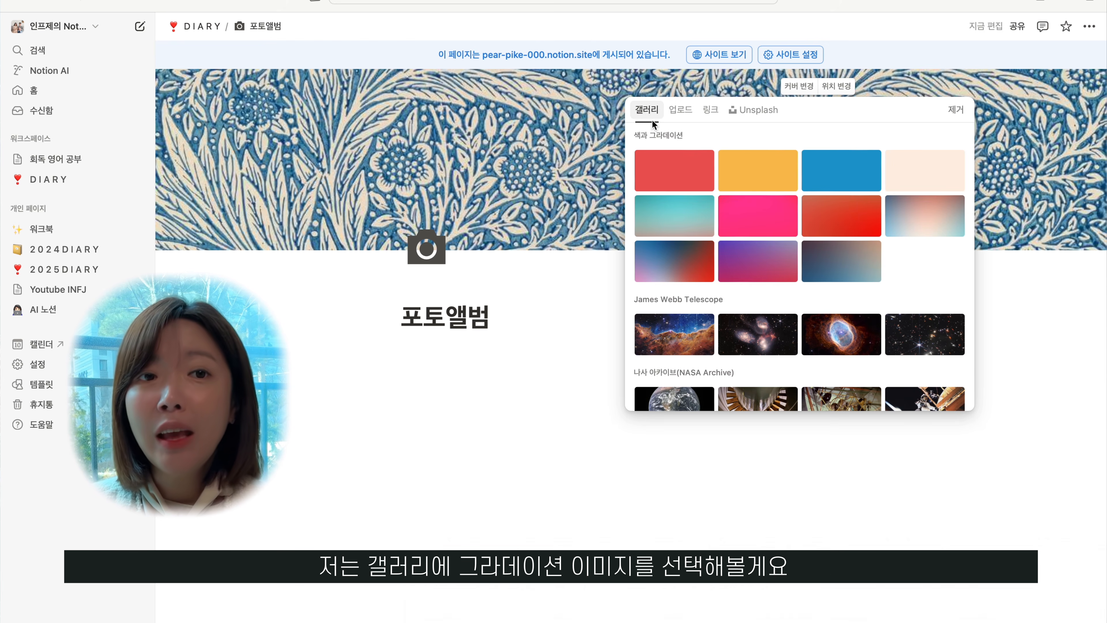
left_click(900, 225)
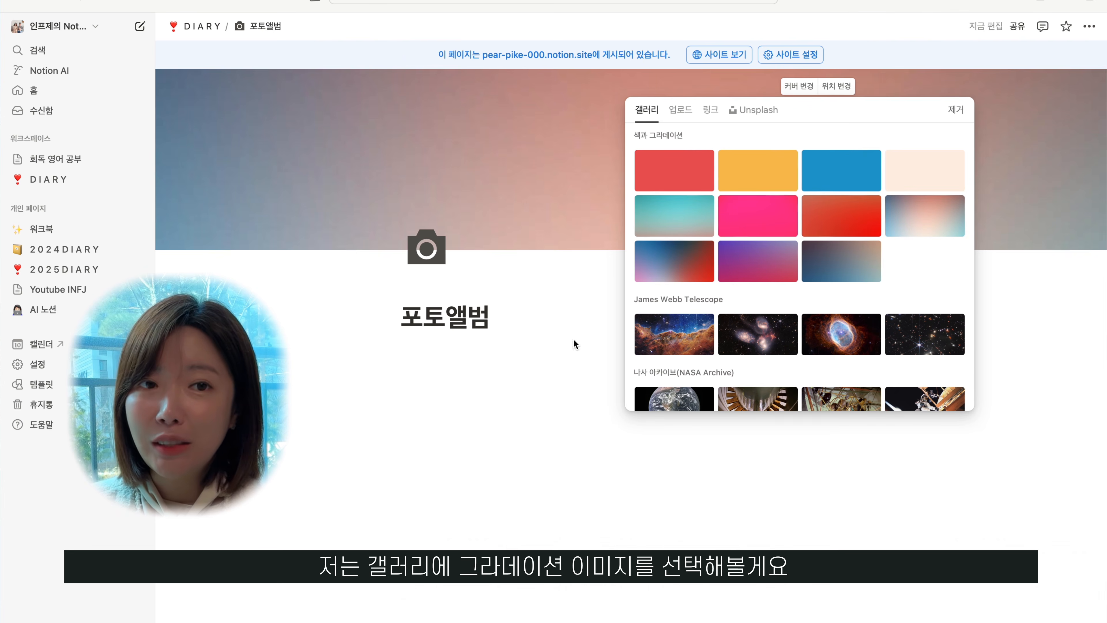
left_click(477, 337)
Step: Insert a gallery view (갤러리 보기) database in the empty body of the 포토앨범 page
left_click(497, 381)
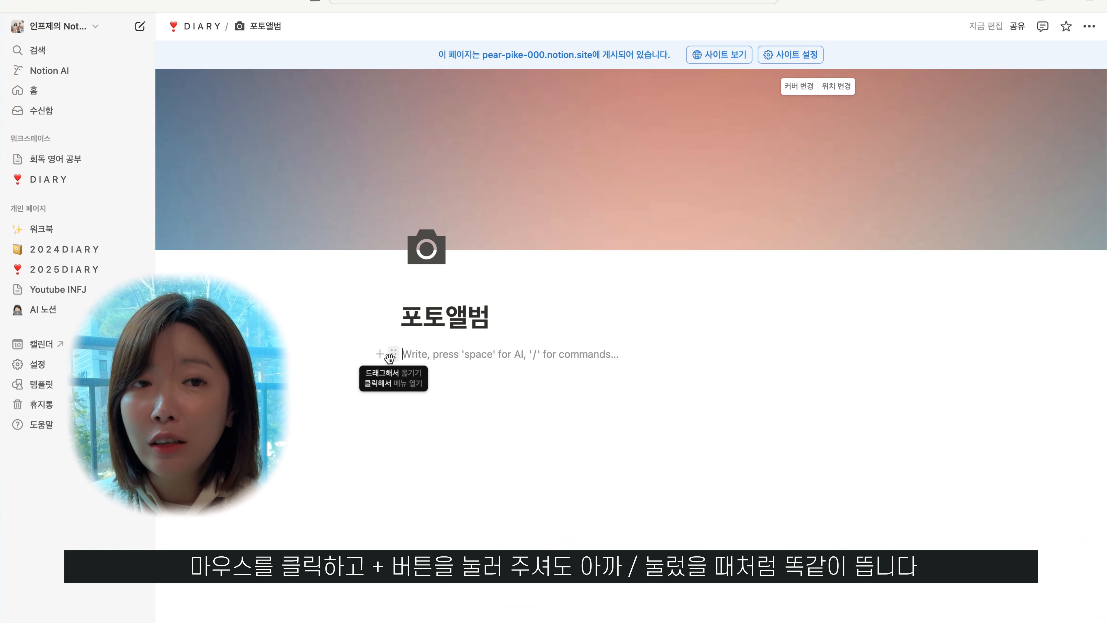
left_click(380, 354)
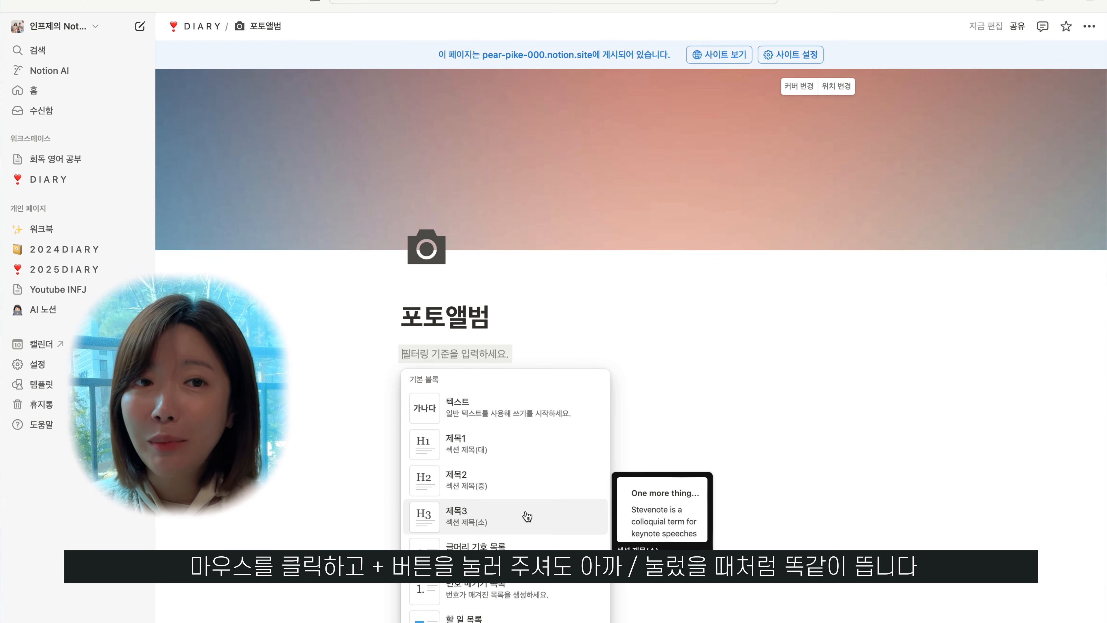
scroll(527, 516, "down", 15)
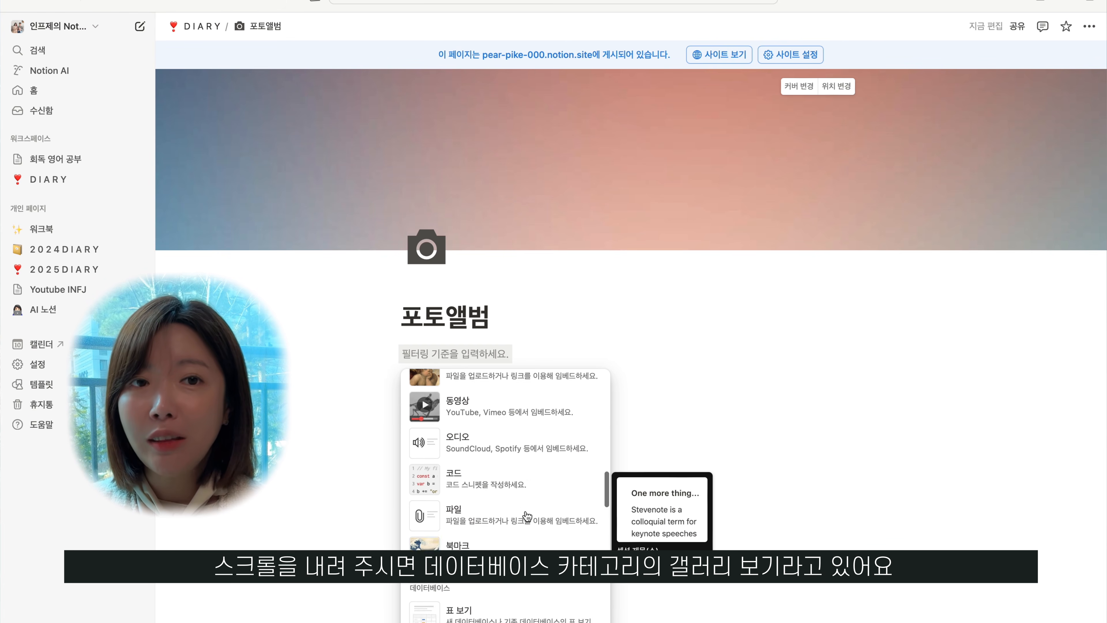
scroll(527, 515, "down", 5)
scroll(527, 515, "down", 3)
left_click(505, 532)
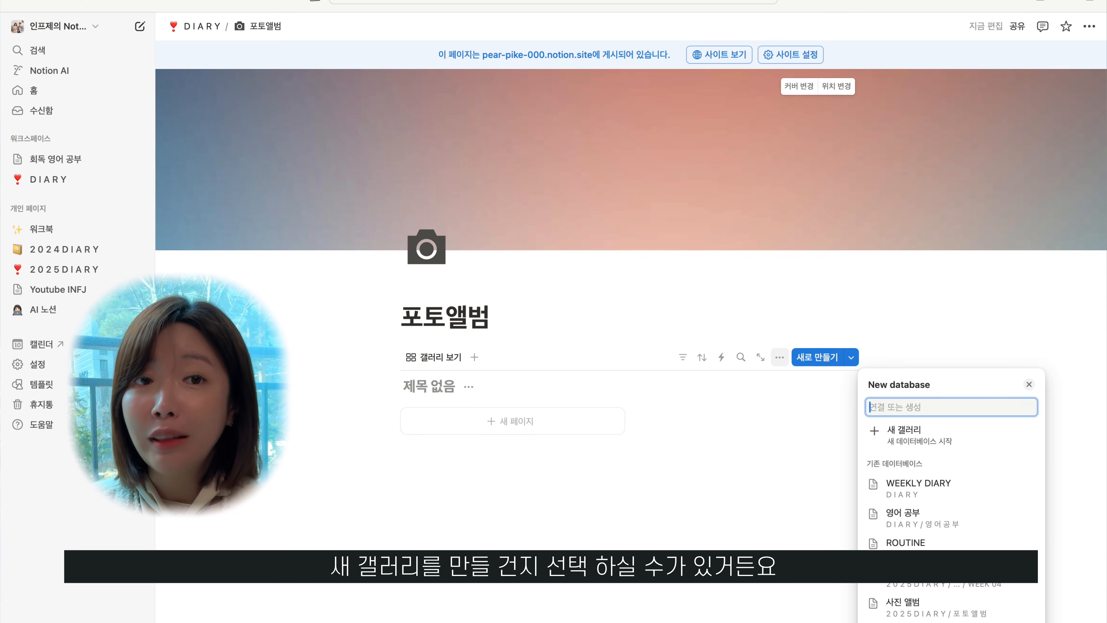
Step: Create a new gallery database (새 갤러리) on the 포토앨범 page and rename its view LOVE STORY
left_click(882, 439)
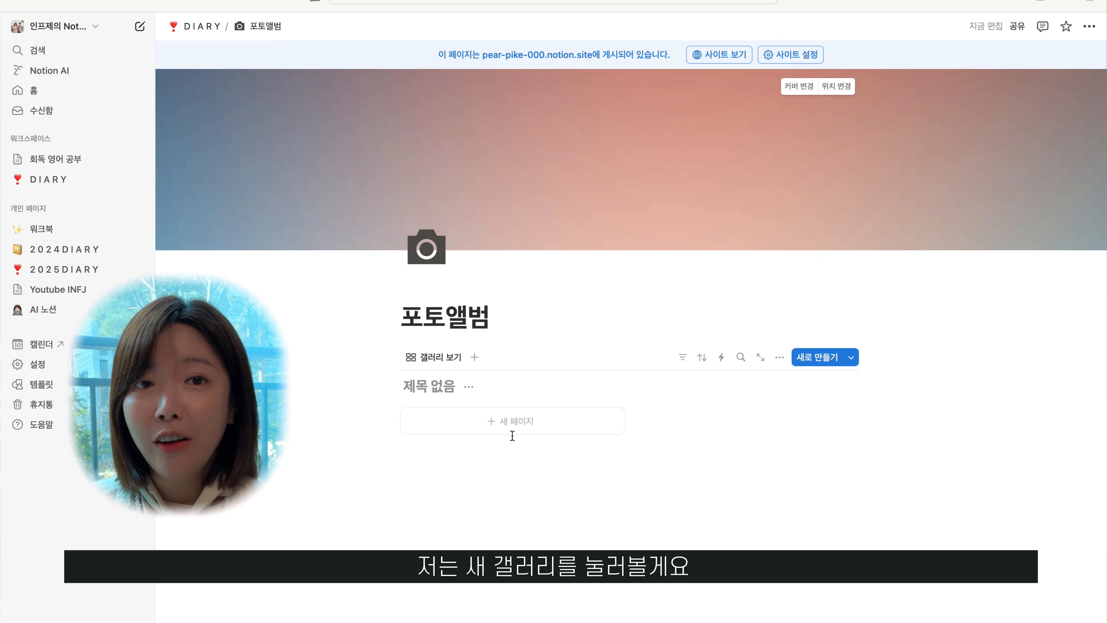
left_click(441, 361)
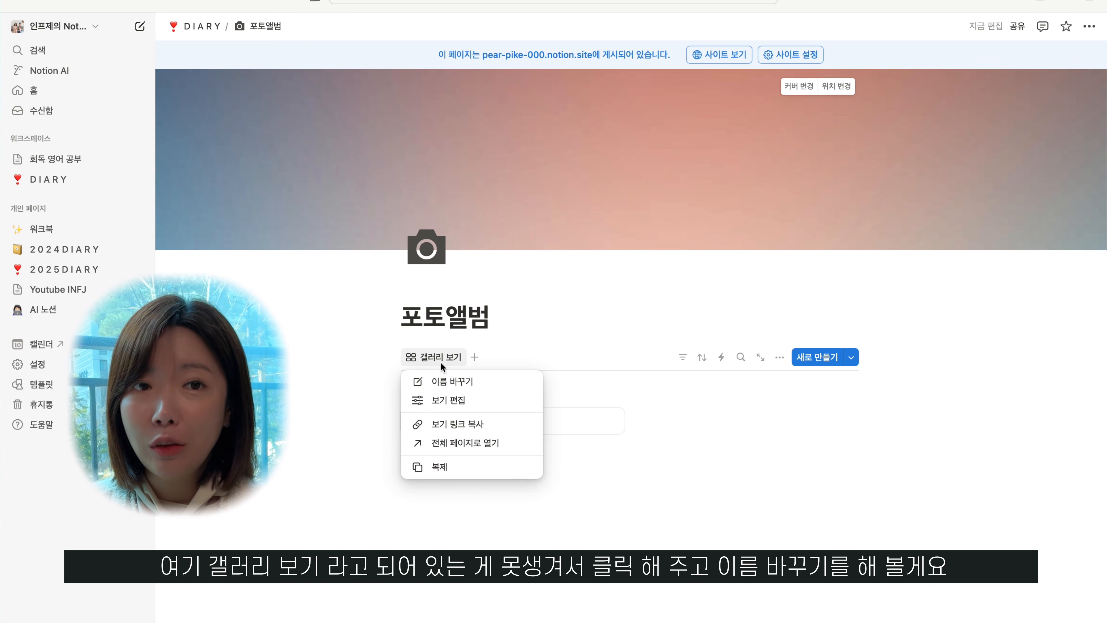
left_click(447, 383)
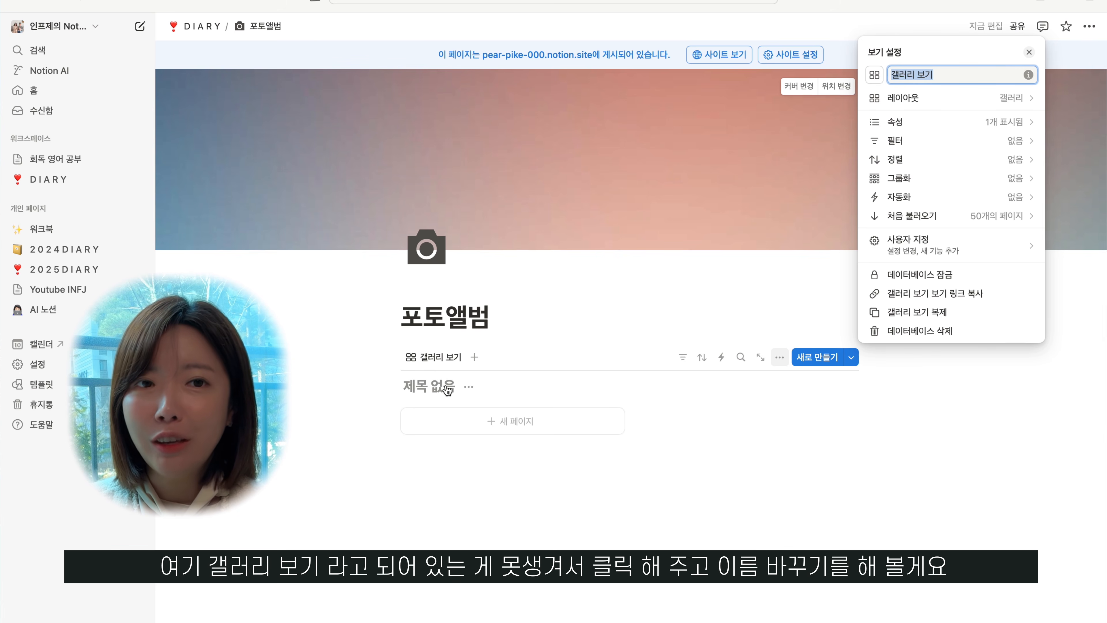
type("LO")
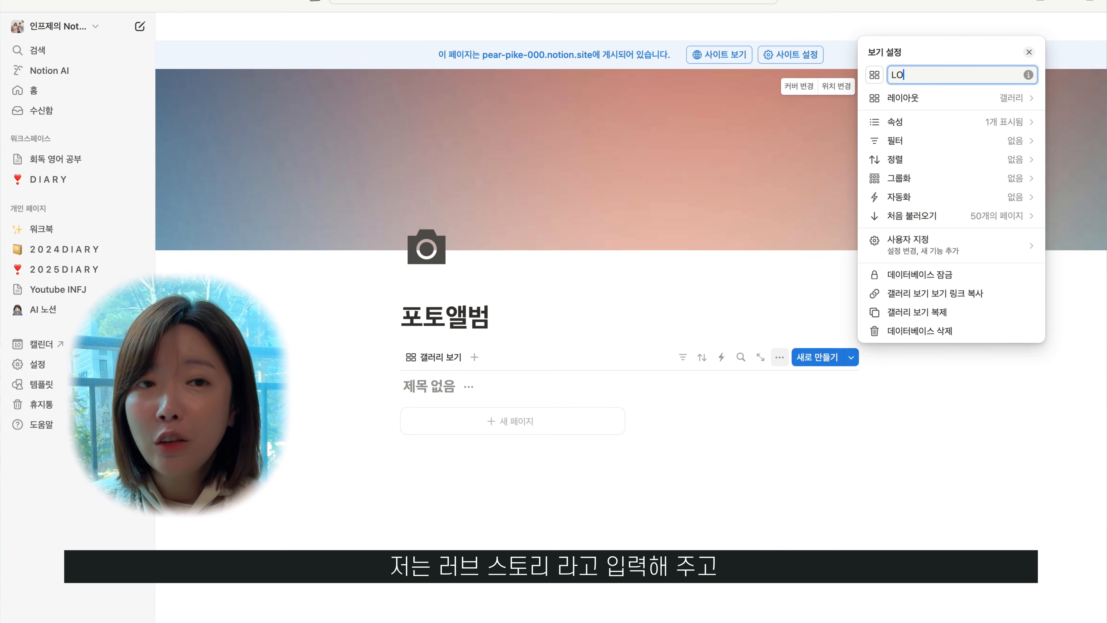
type("VE STORY")
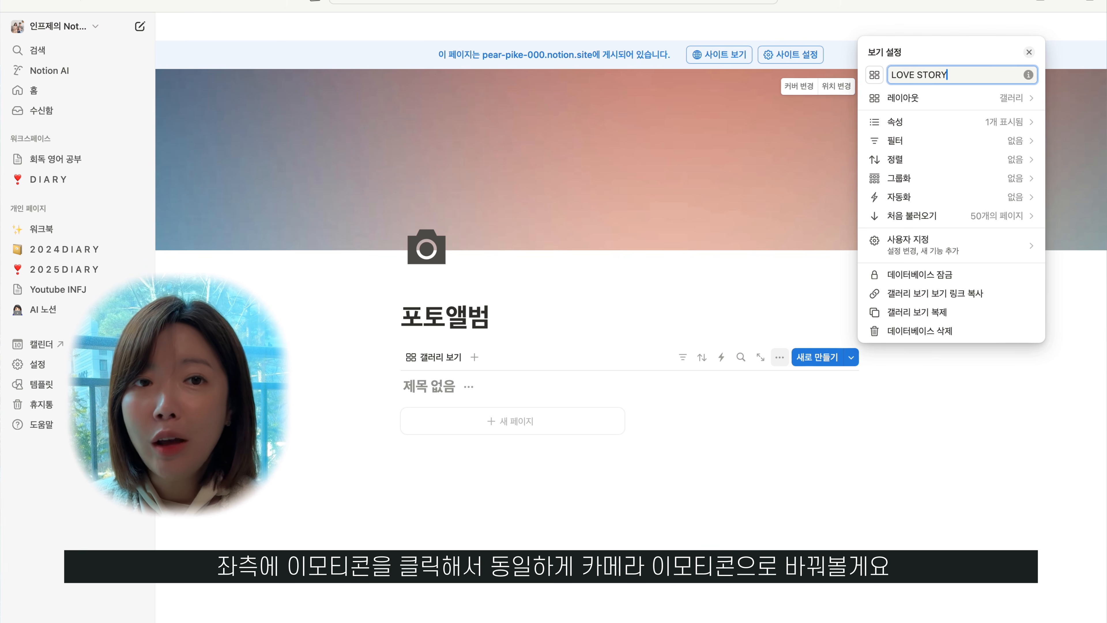
Step: Change the icon of the LOVE STORY view to the camera from the recently used icons
left_click(874, 74)
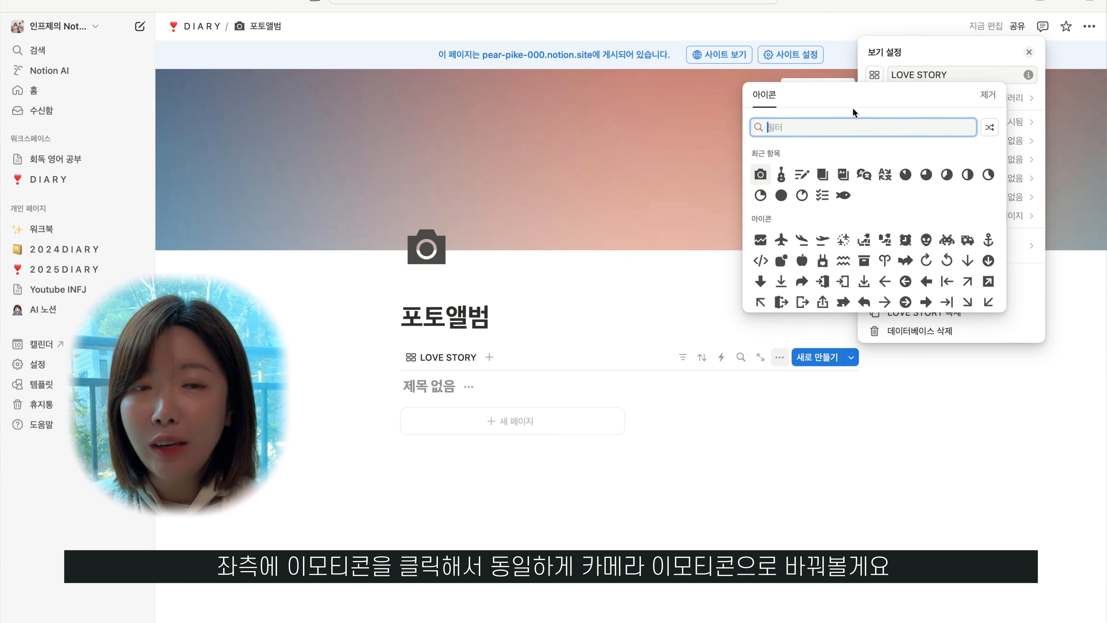
left_click(761, 175)
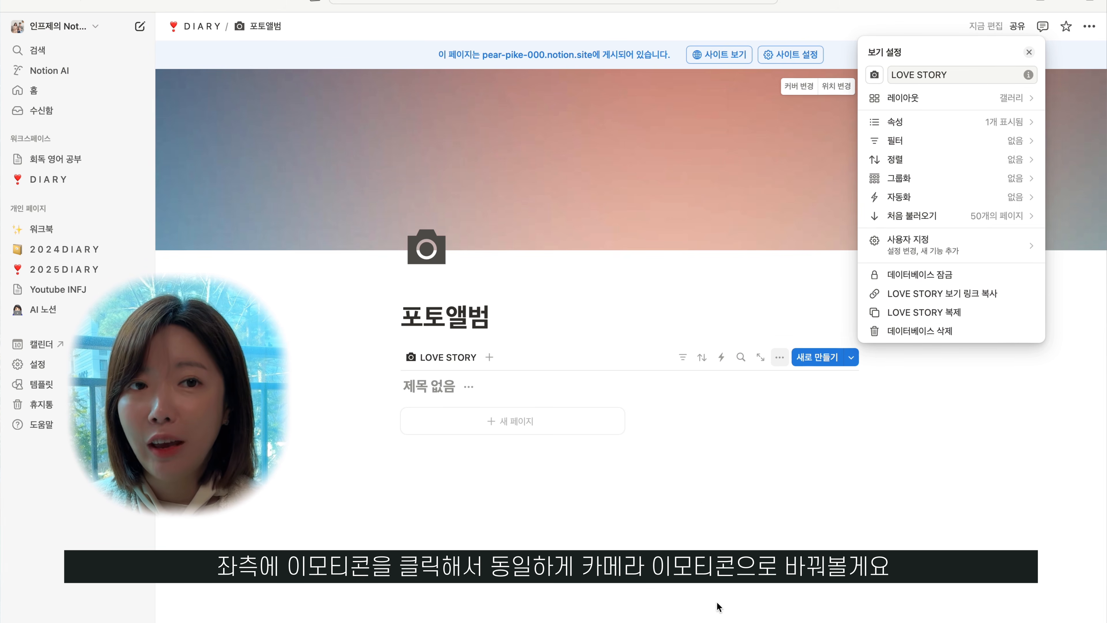
left_click(694, 497)
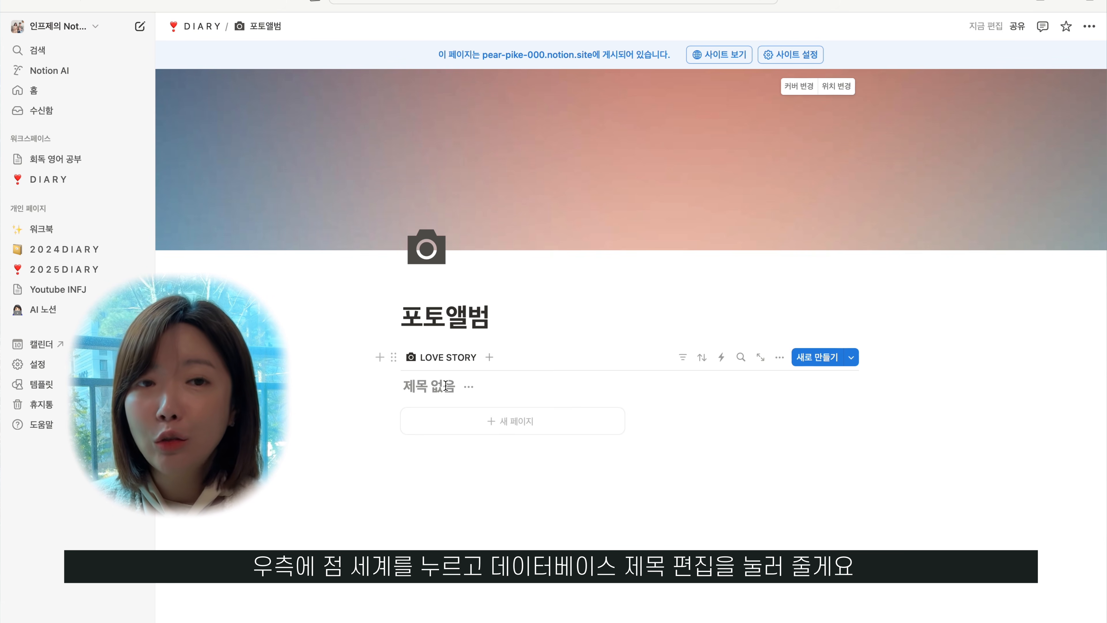
Step: Title the gallery database 포토앨범 and hide the database title (데이터베이스 제목 숨기기)
left_click(468, 386)
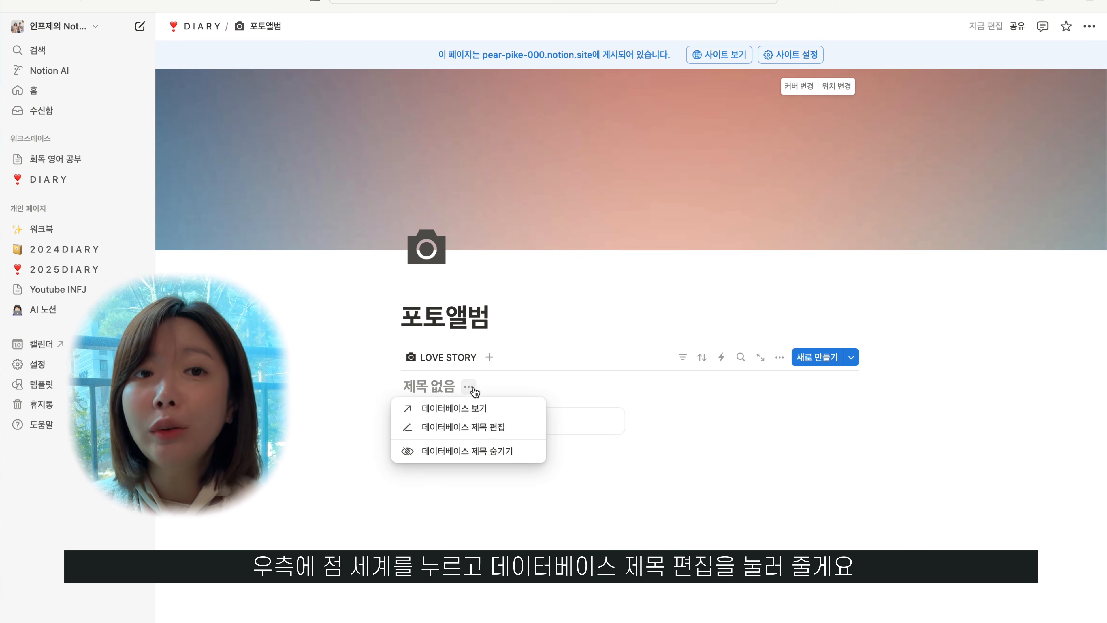
left_click(474, 429)
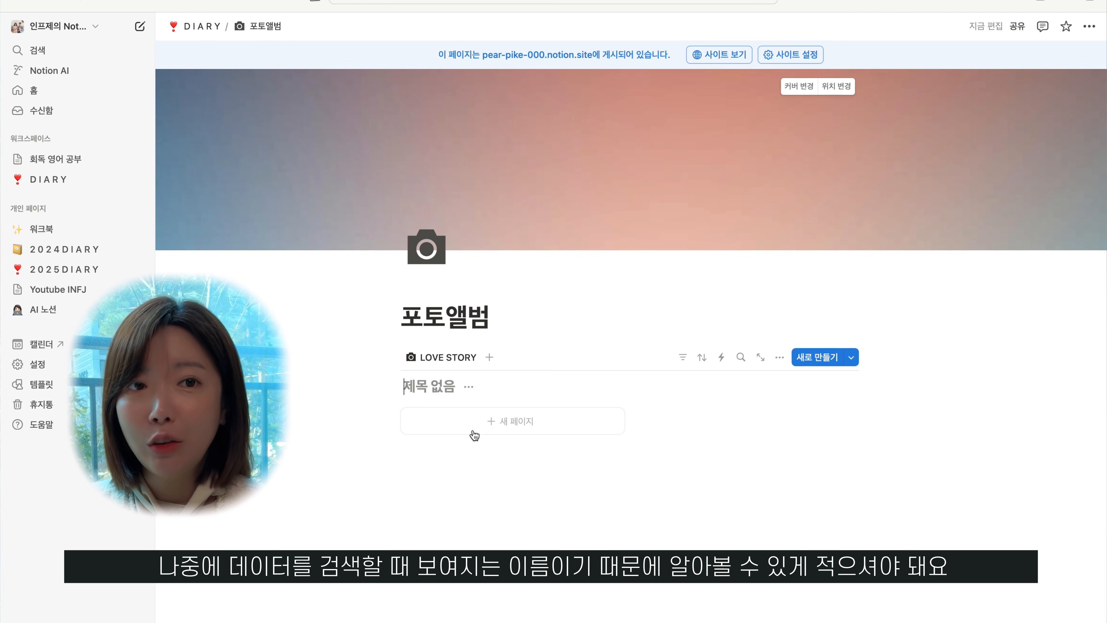
type("ㅍ")
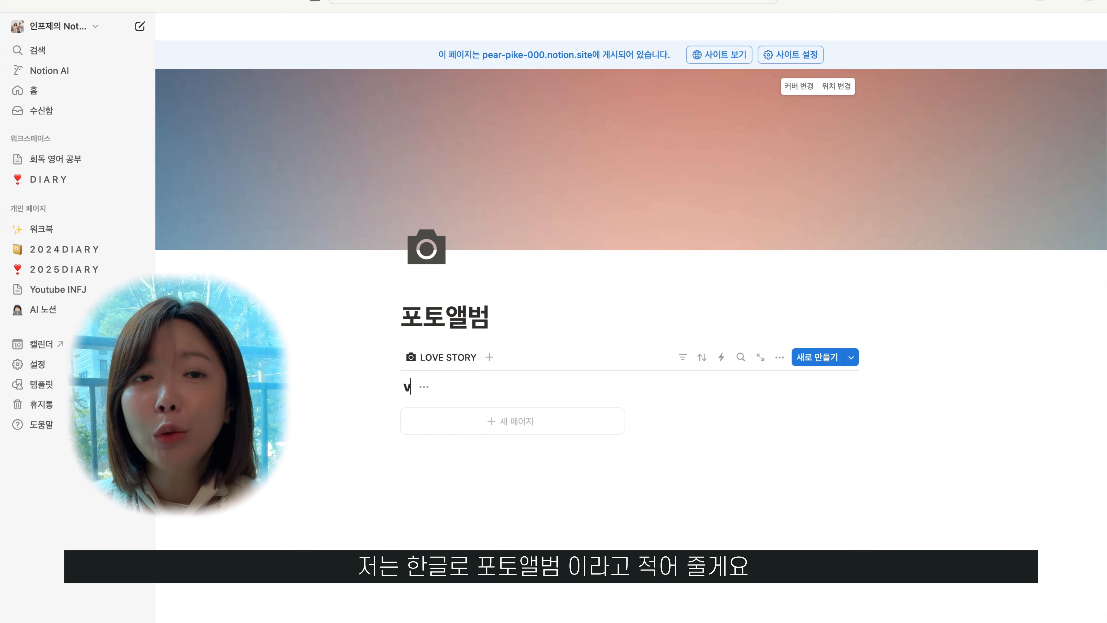
type("ㅗ토앨범")
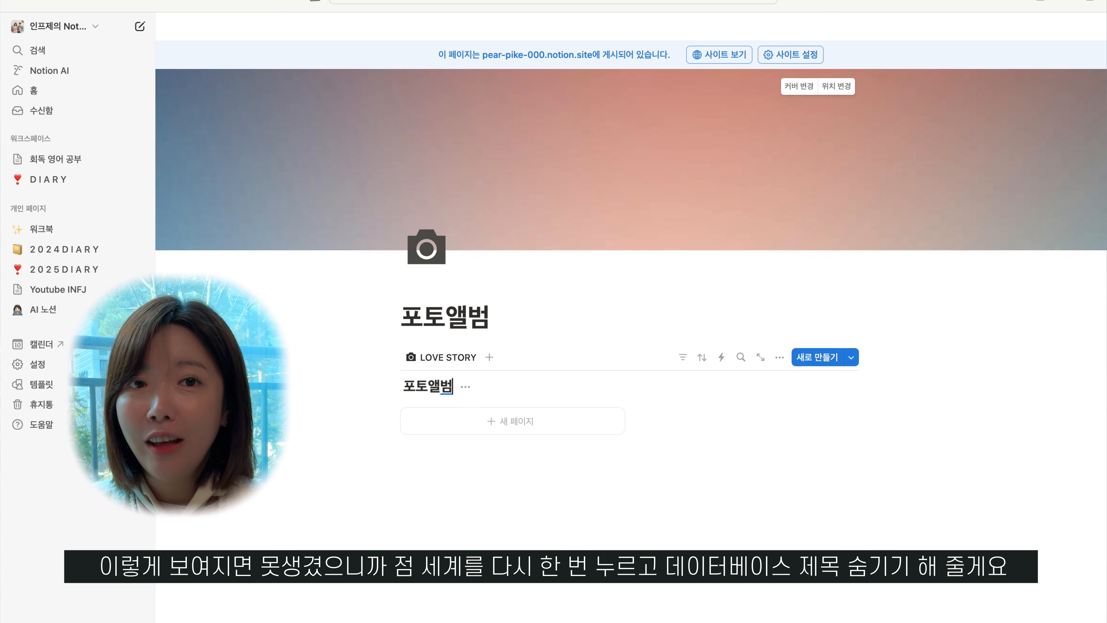
left_click(466, 388)
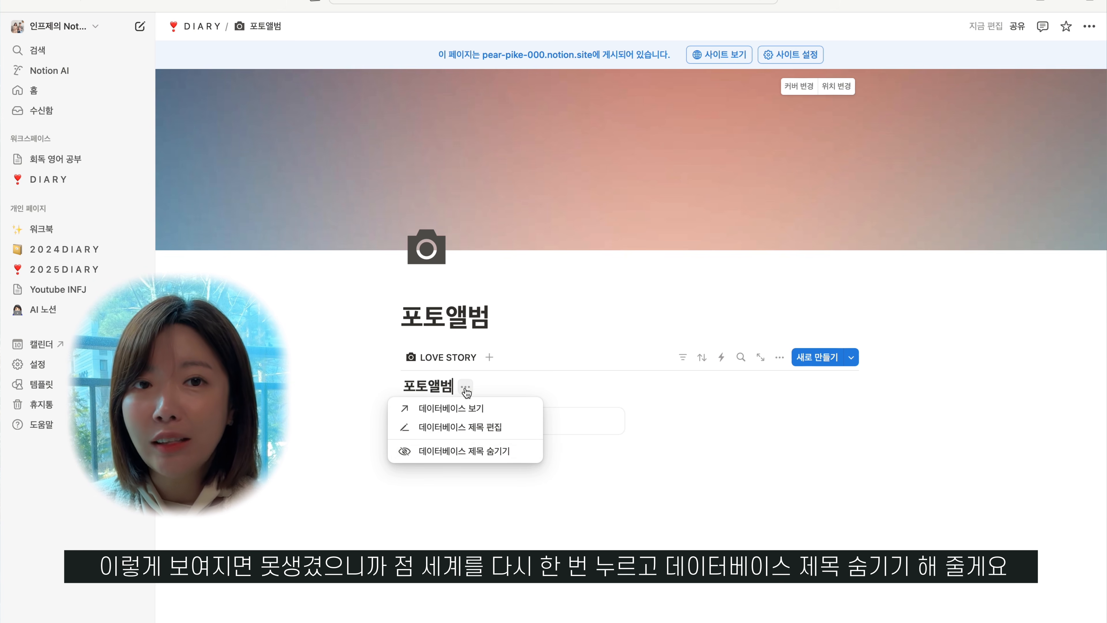
left_click(479, 454)
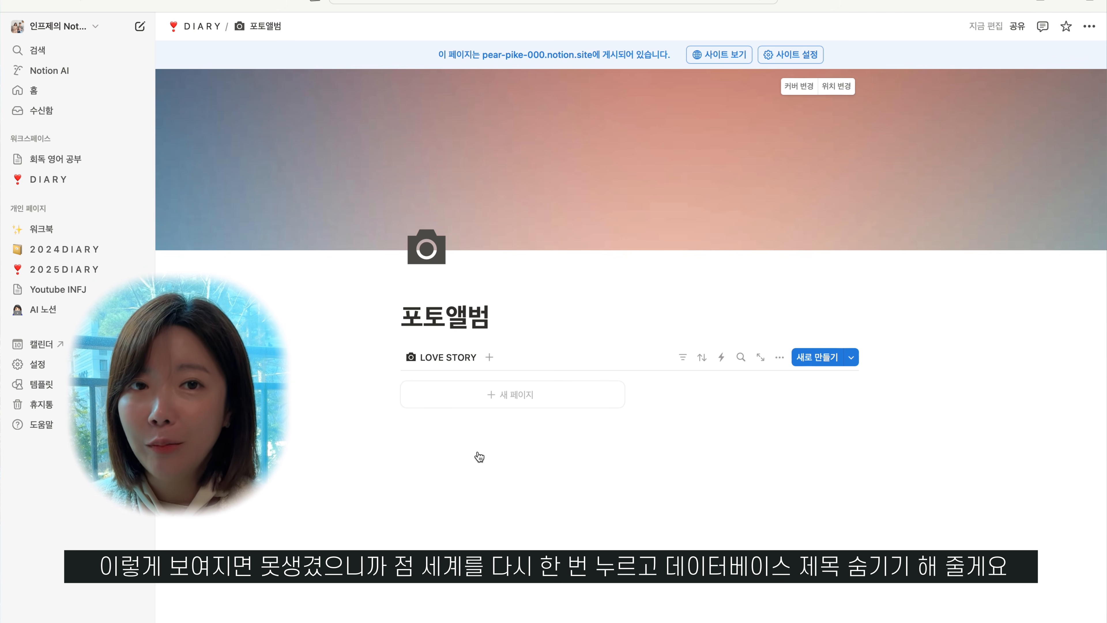
Step: Add a new page to the LOVE STORY gallery and insert an image block (이미지) in its body below the comments
left_click(494, 398)
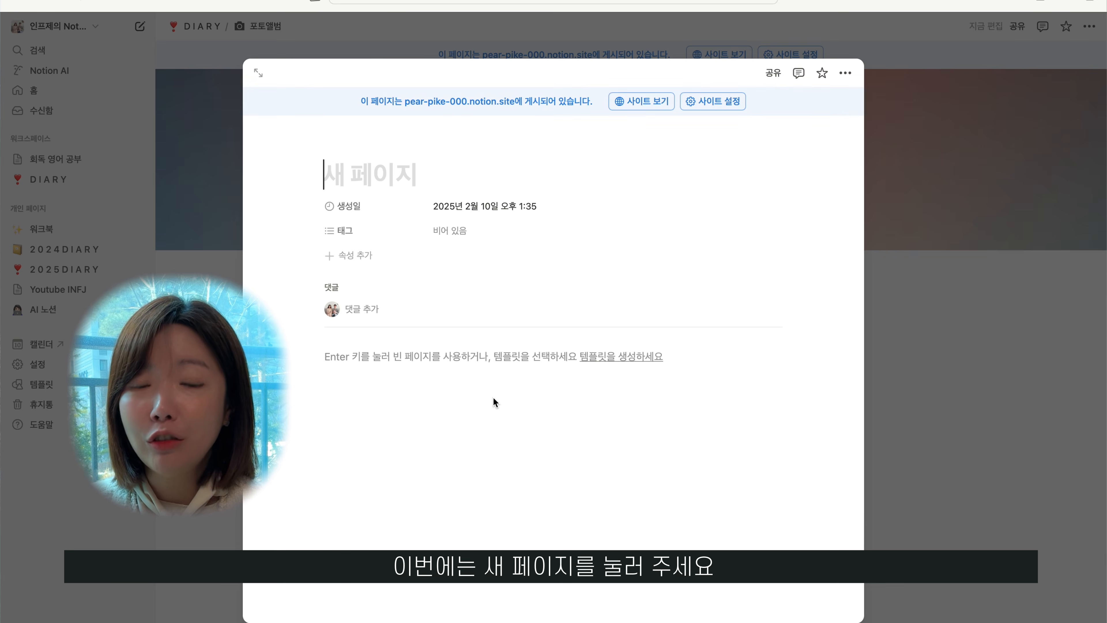
left_click(392, 357)
type("/")
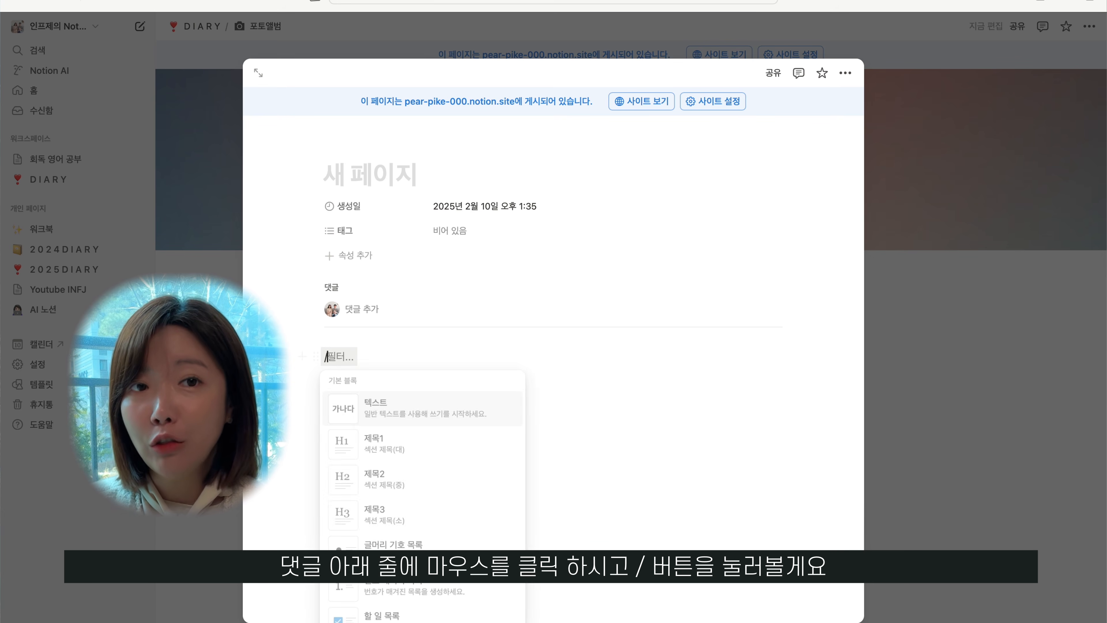
scroll(437, 535, "down", 3)
scroll(436, 532, "down", 5)
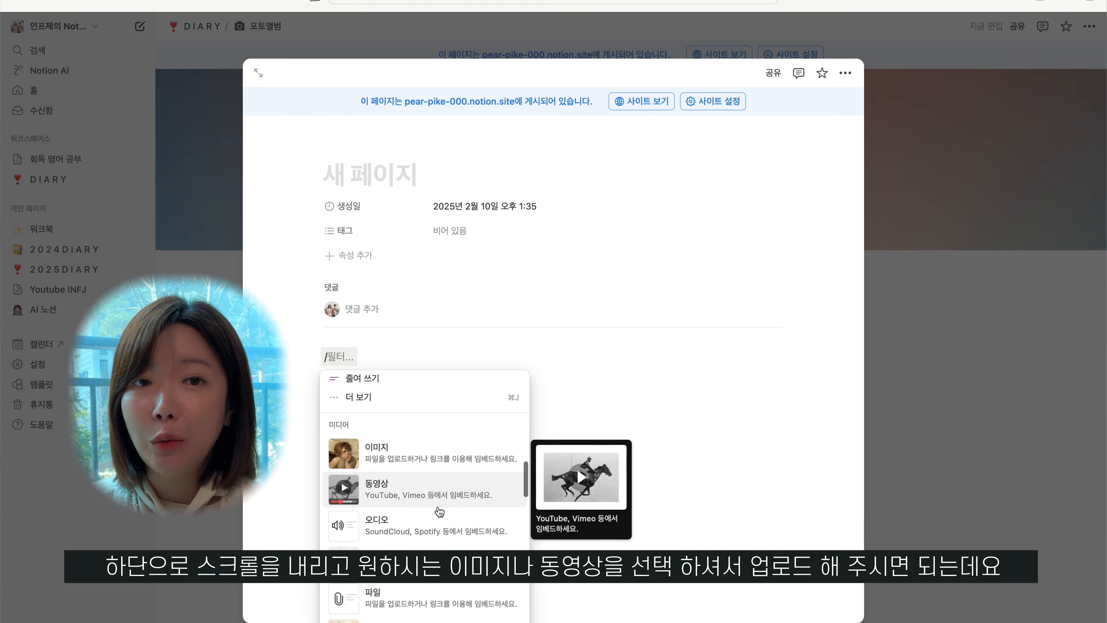
left_click(442, 465)
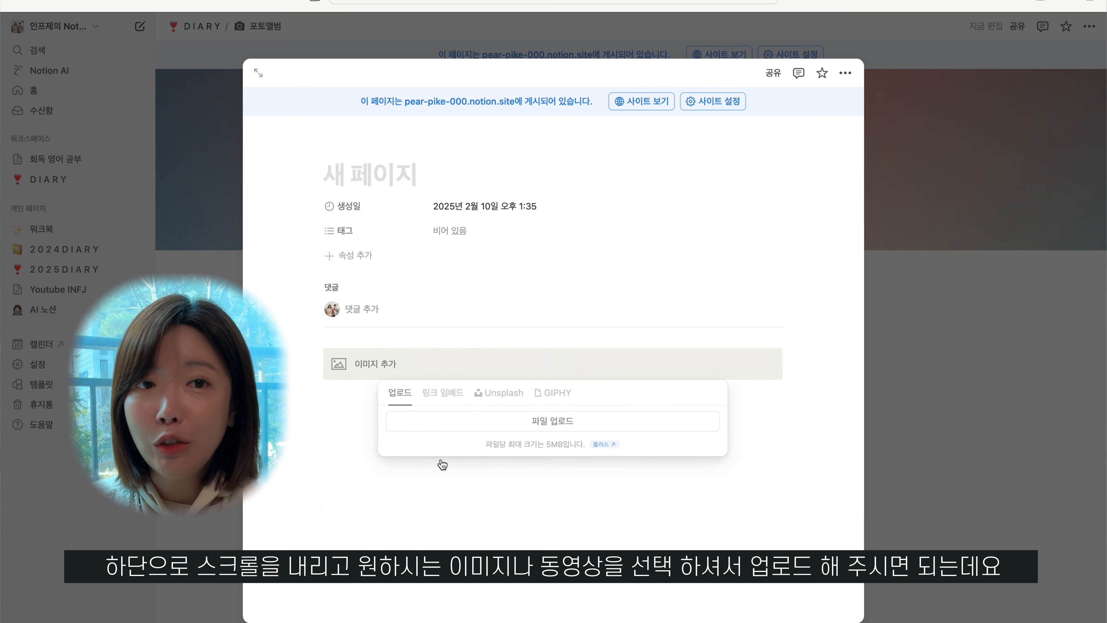
Step: Fill the image block with the Unsplash photo of a coffee cup, cherries and a keyboard, using the search term minimal
left_click(508, 394)
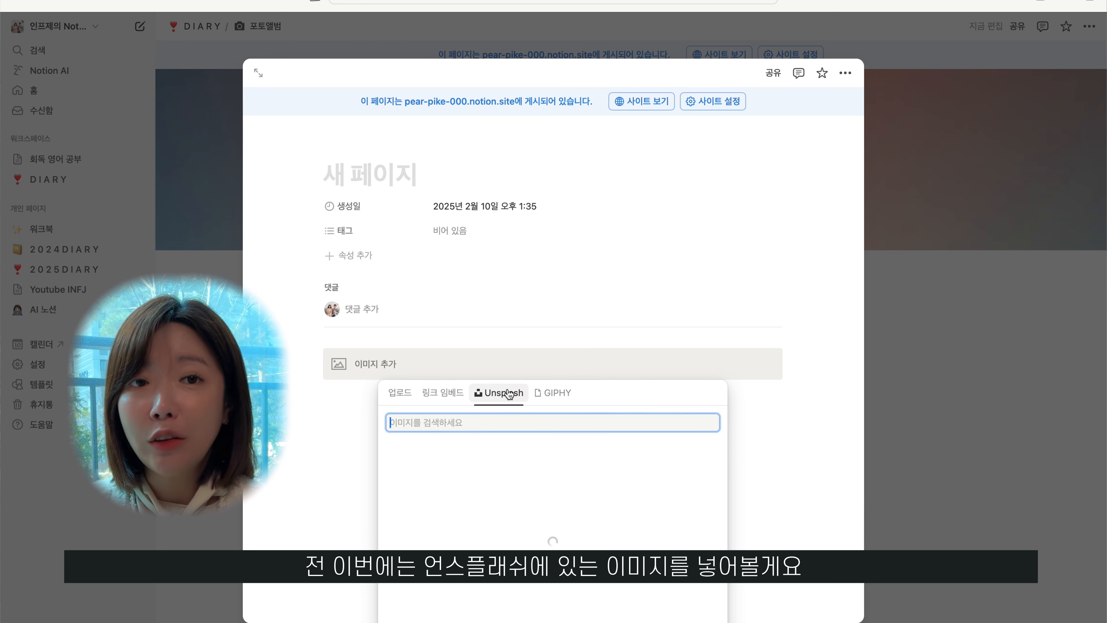
type("mini")
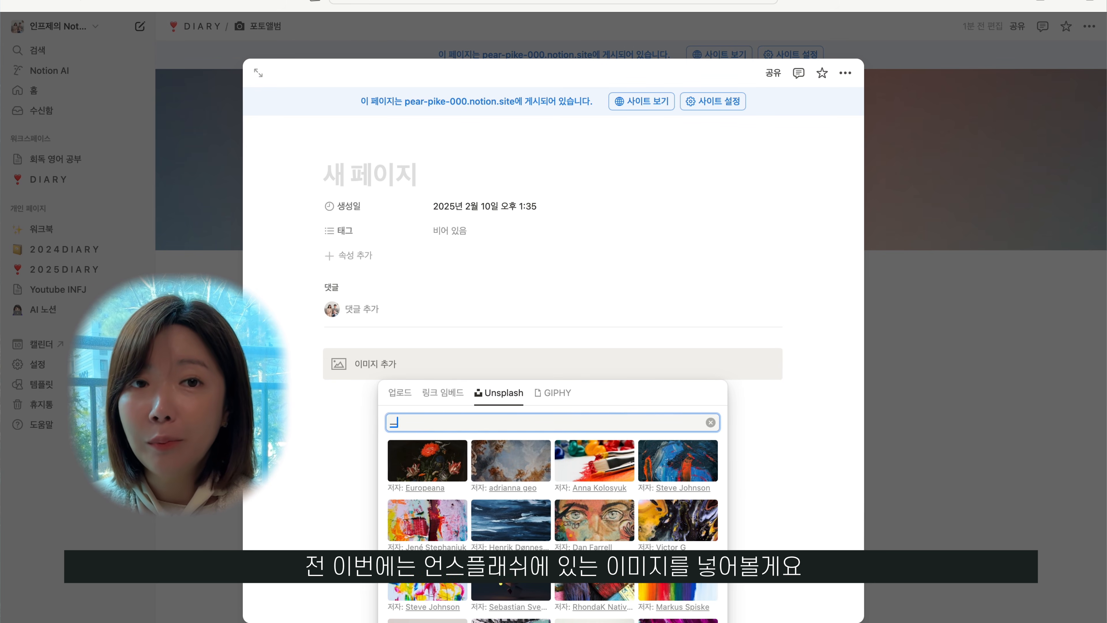
type("ma")
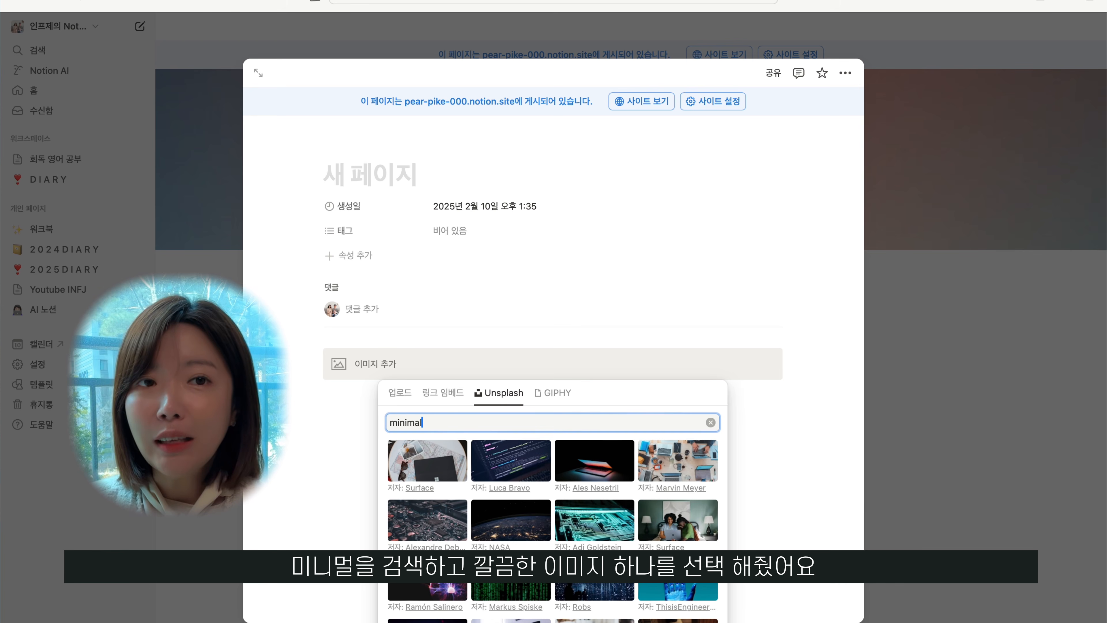
type("l")
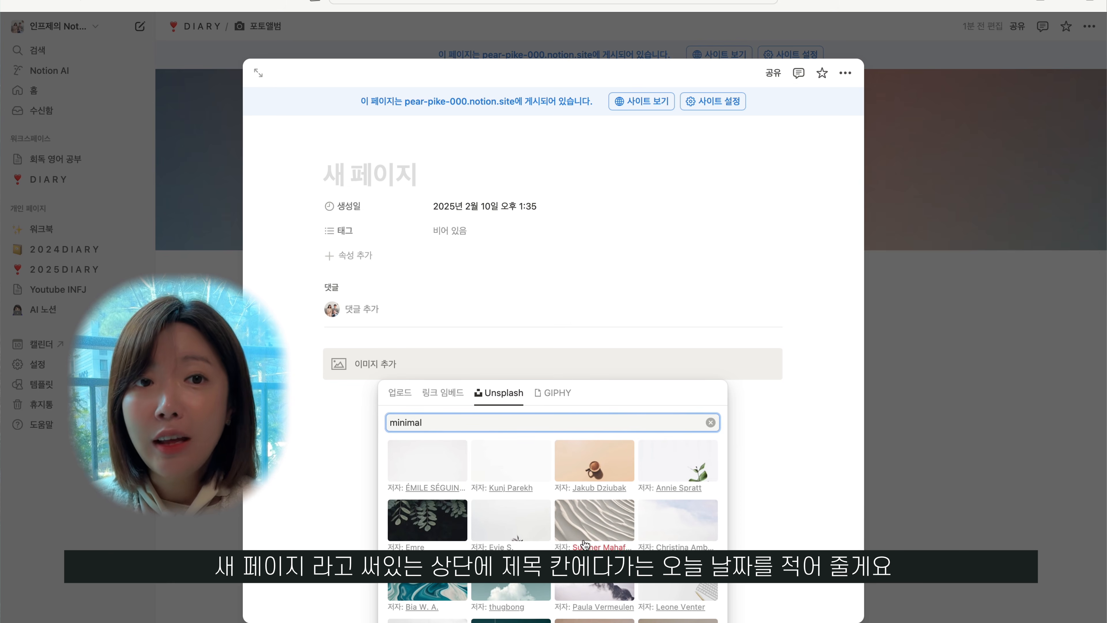
scroll(632, 501, "down", 2)
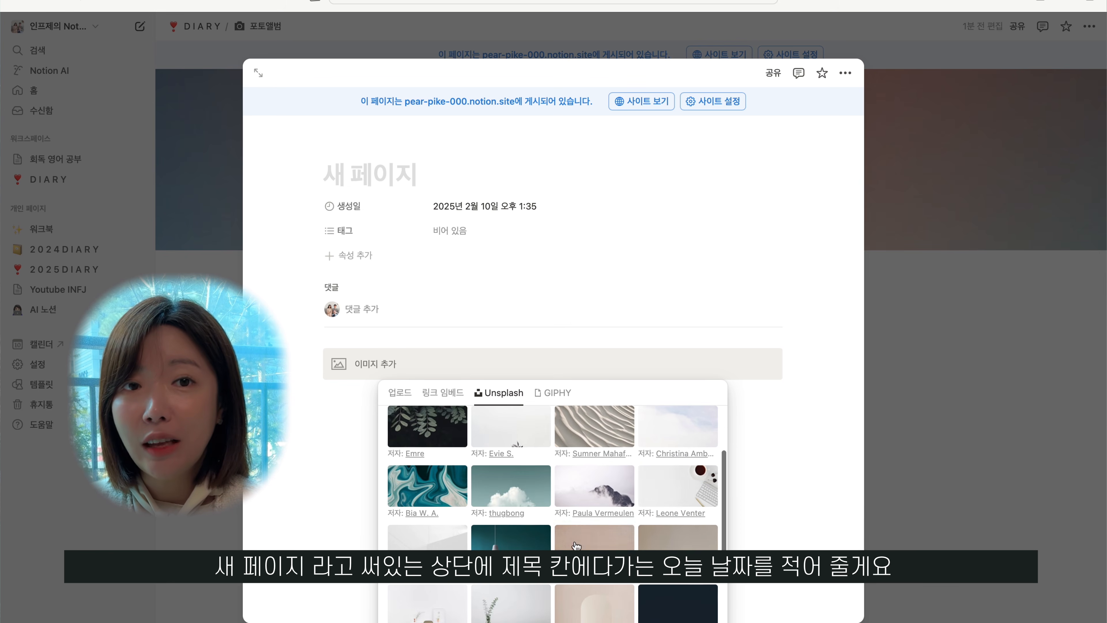
left_click(705, 499)
Step: Title the new gallery page 20250210 and return to the 포토앨범 page
left_click(397, 173)
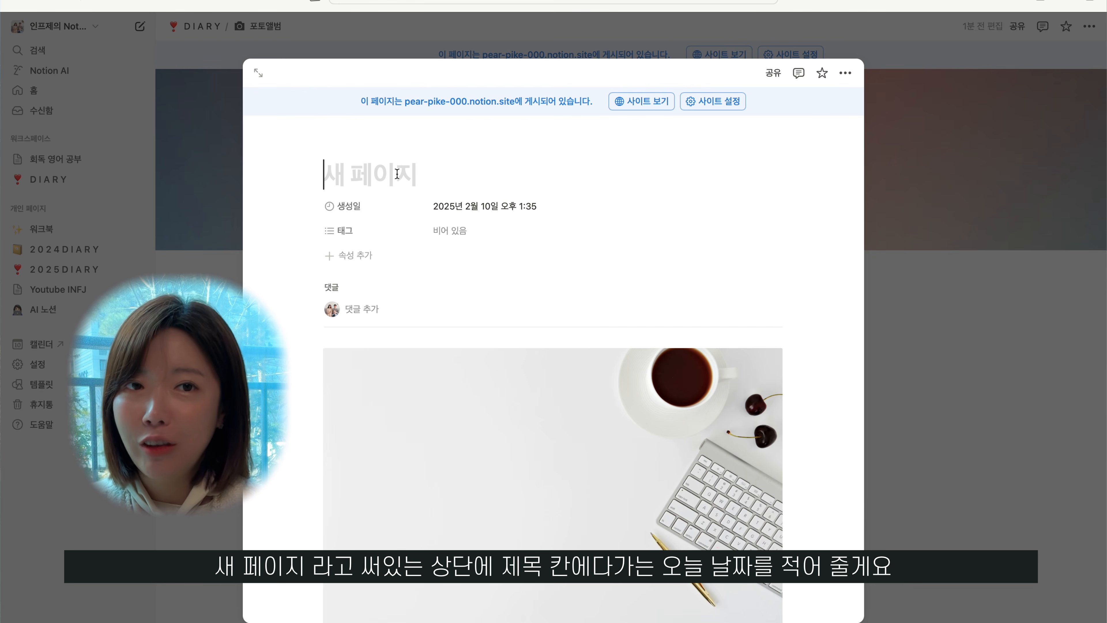
type("2025")
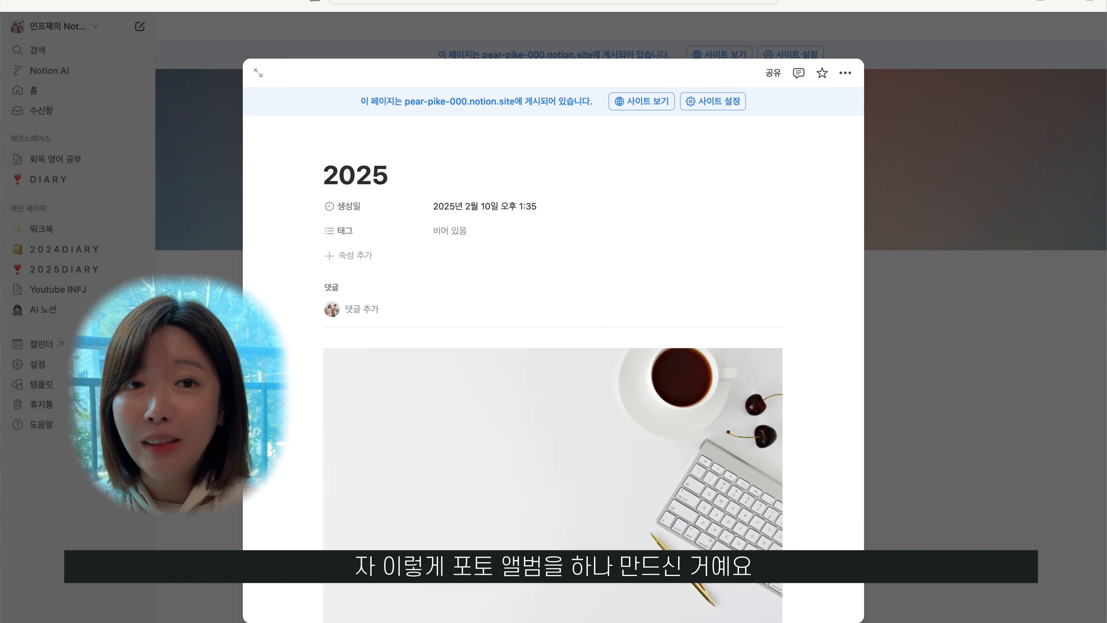
type("0210")
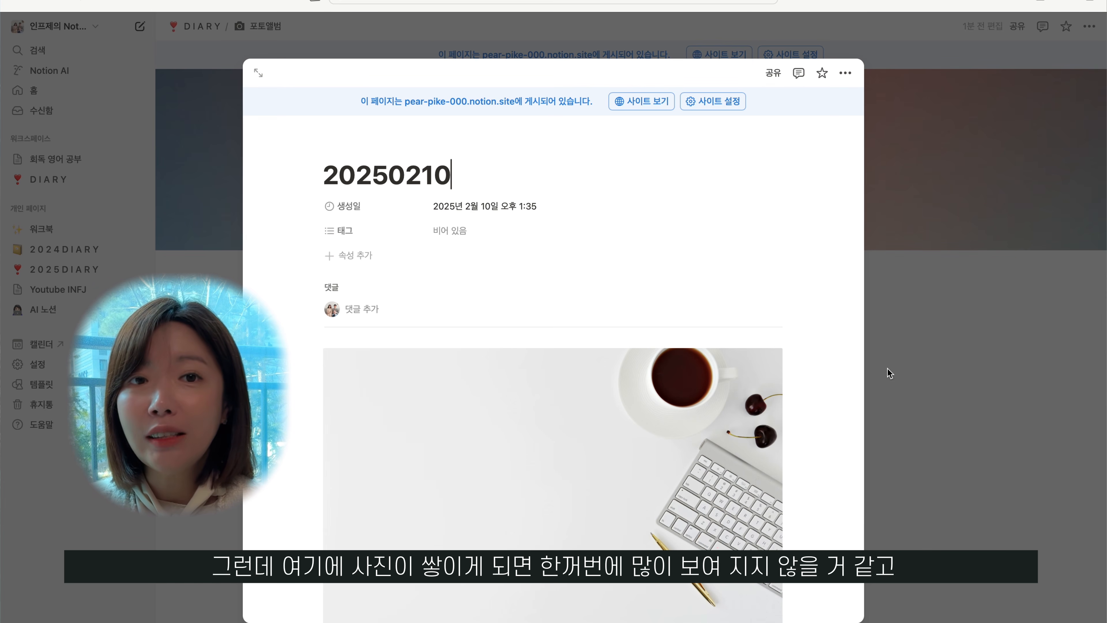
left_click(888, 371)
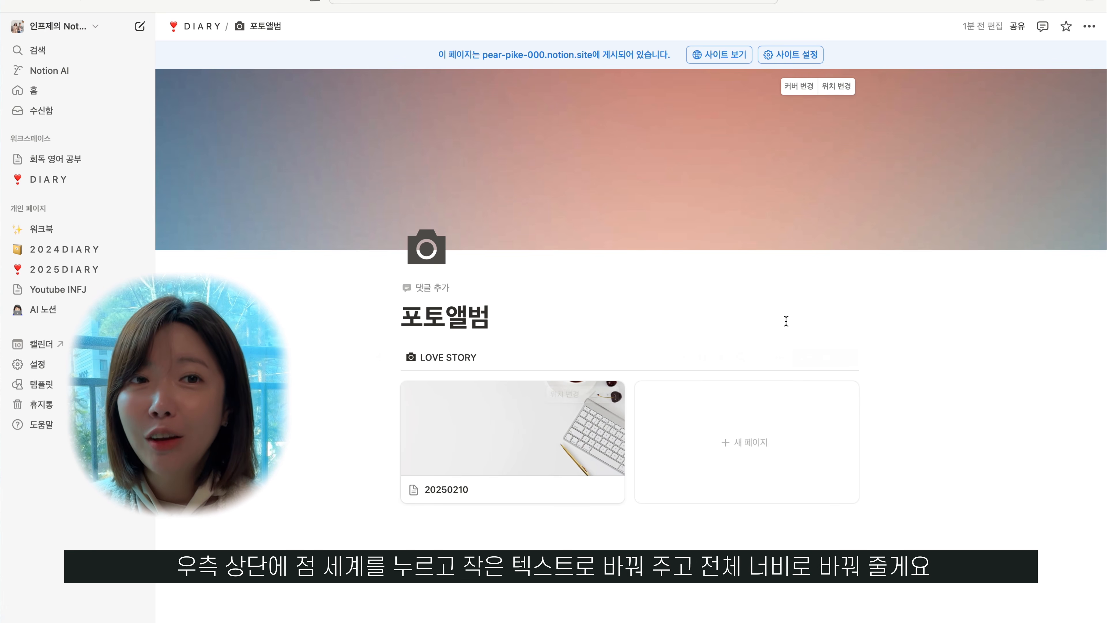
Step: Turn on small text (작은 텍스트) and full width (전체 너비) for the 포토앨범 page
left_click(1091, 28)
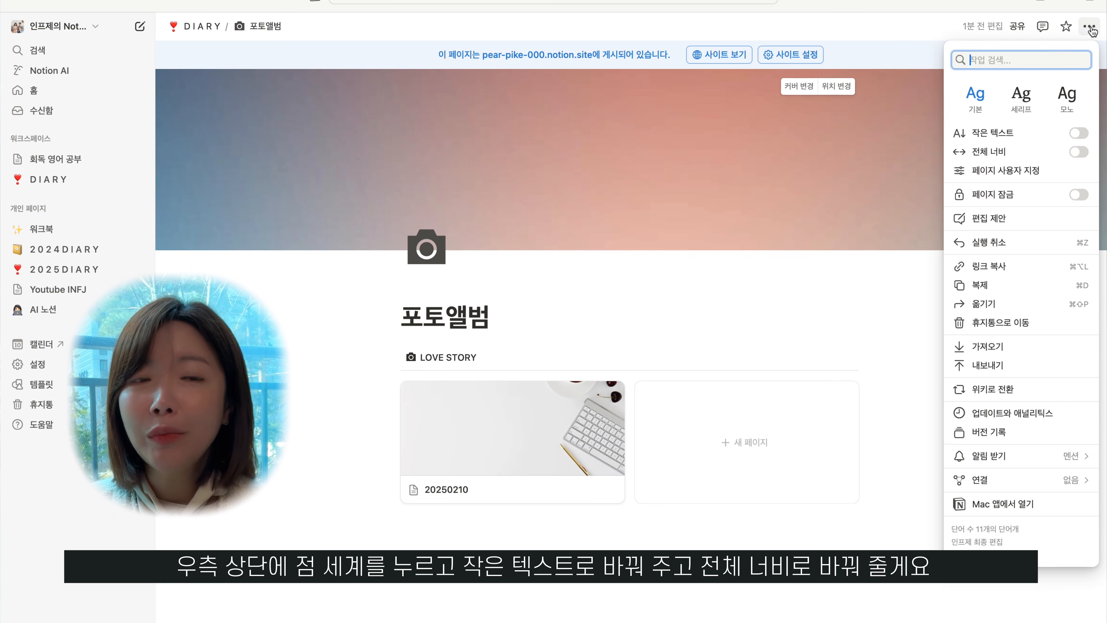
left_click(1077, 133)
left_click(1077, 152)
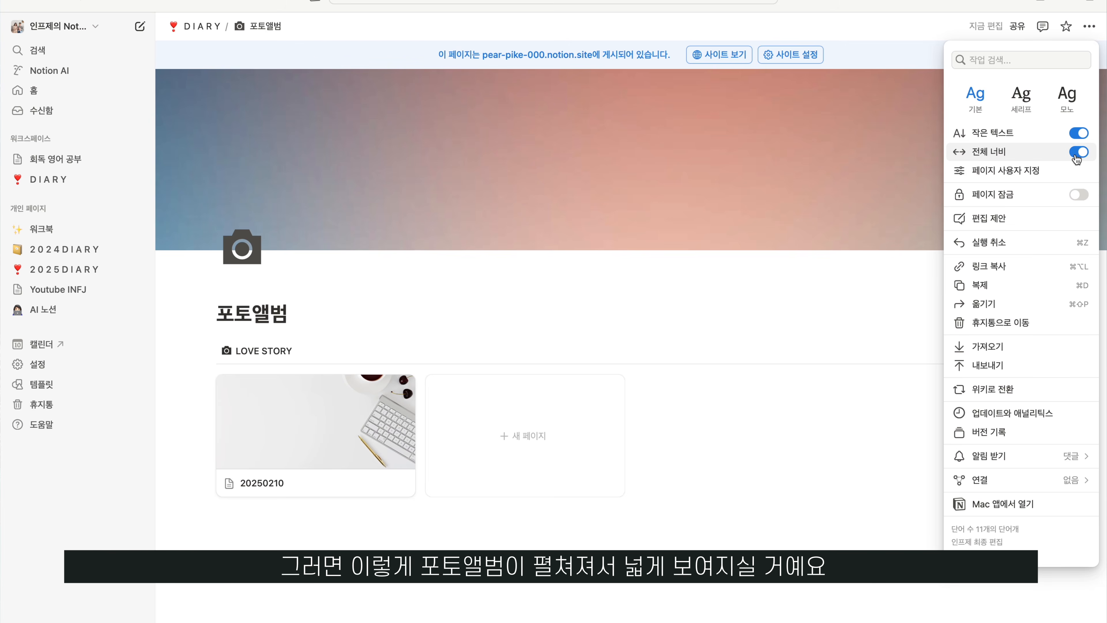
left_click(845, 300)
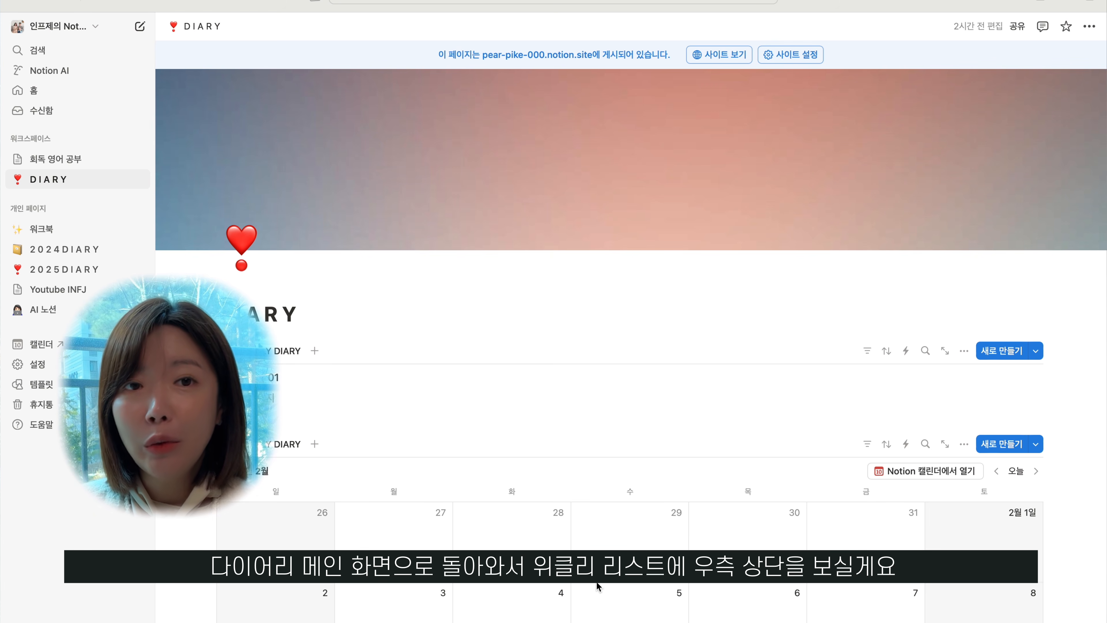
Step: Open the WEEK 00 default template of the WEEKLY DIARY list on the DIARY page for editing and look through its contents
scroll(596, 581, "down", 5)
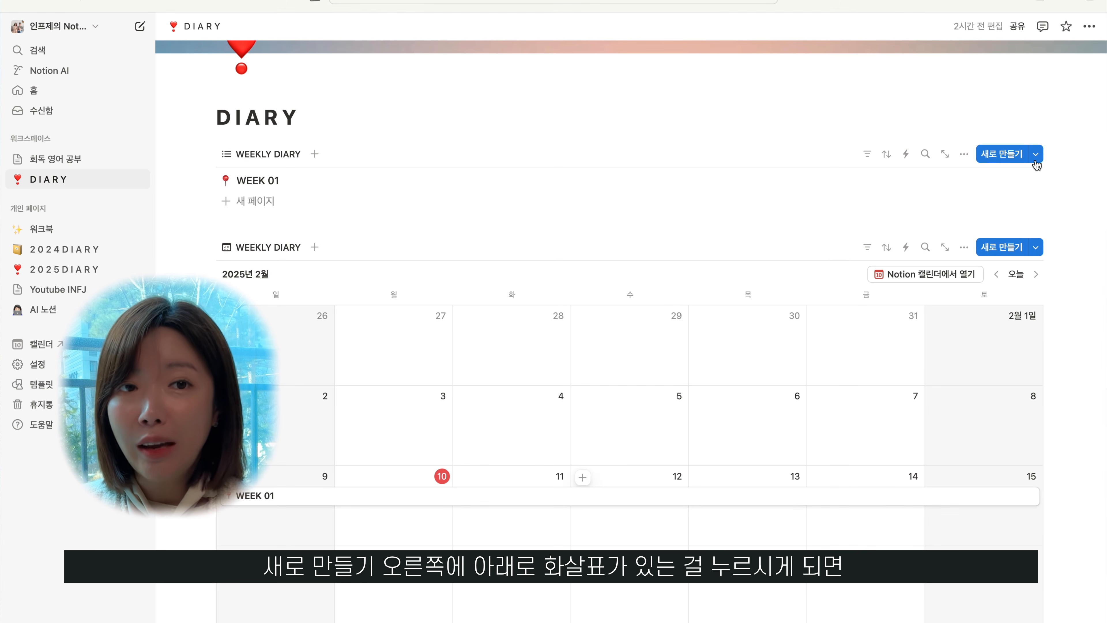
left_click(1038, 155)
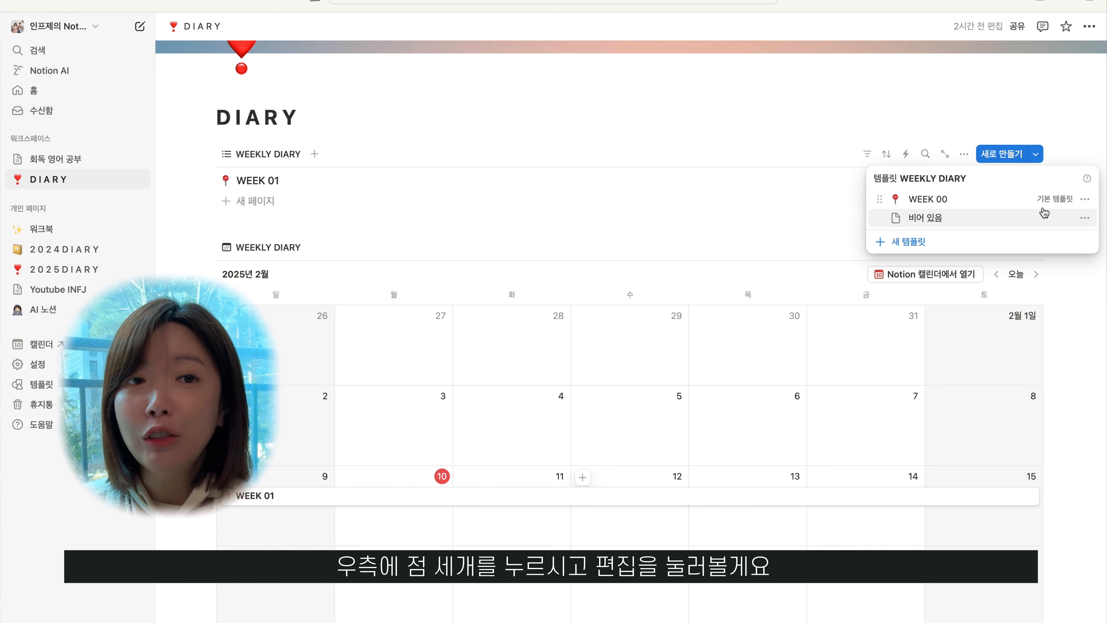
left_click(1084, 199)
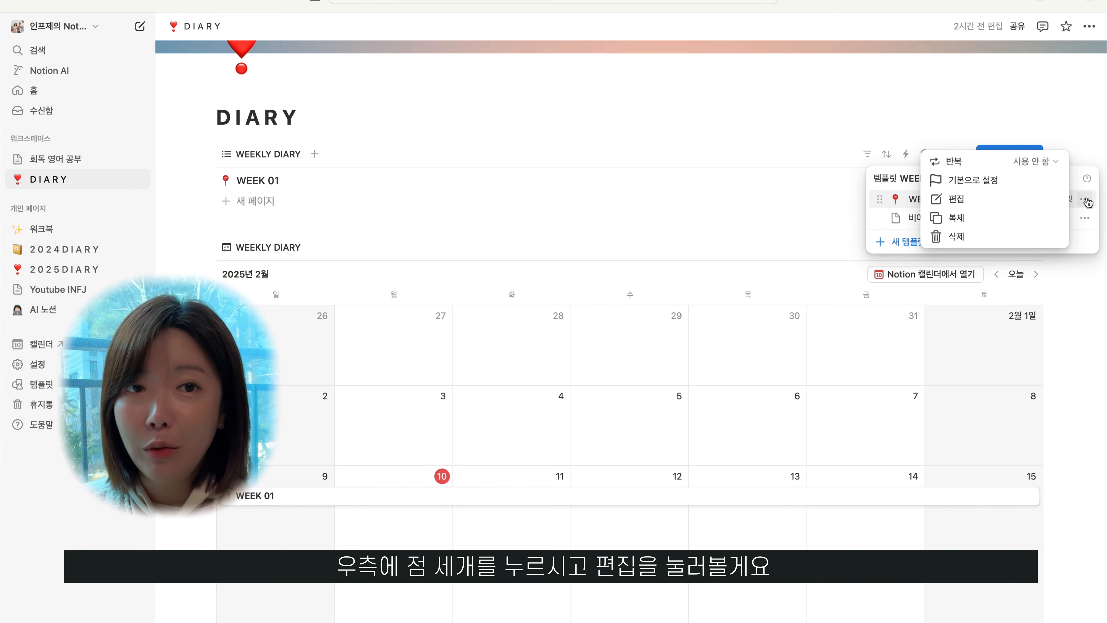
left_click(1014, 200)
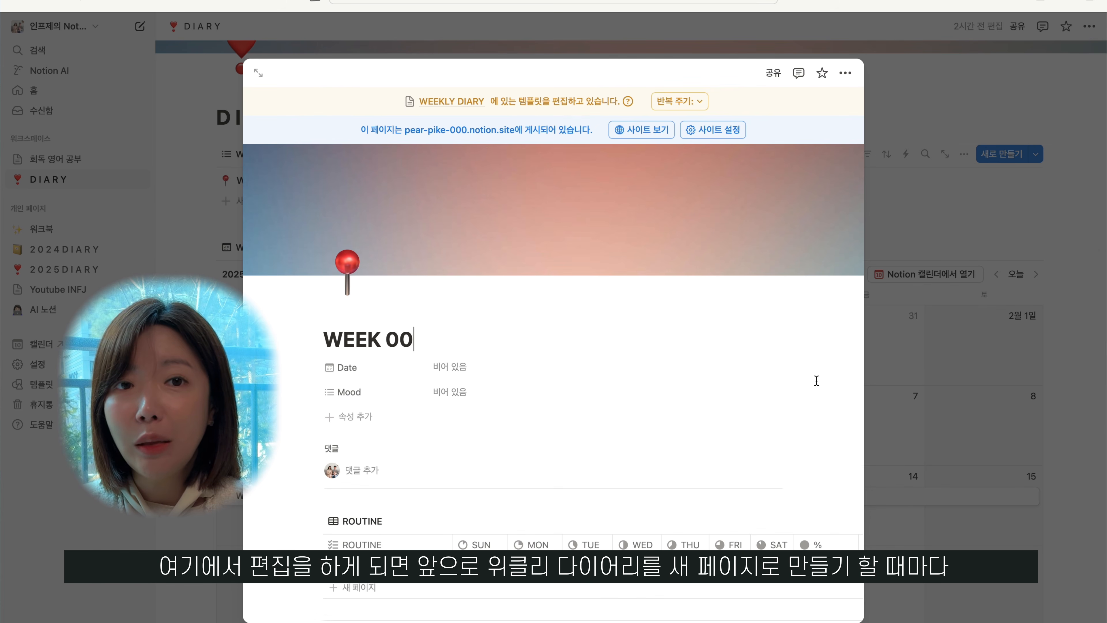
scroll(636, 371, "down", 10)
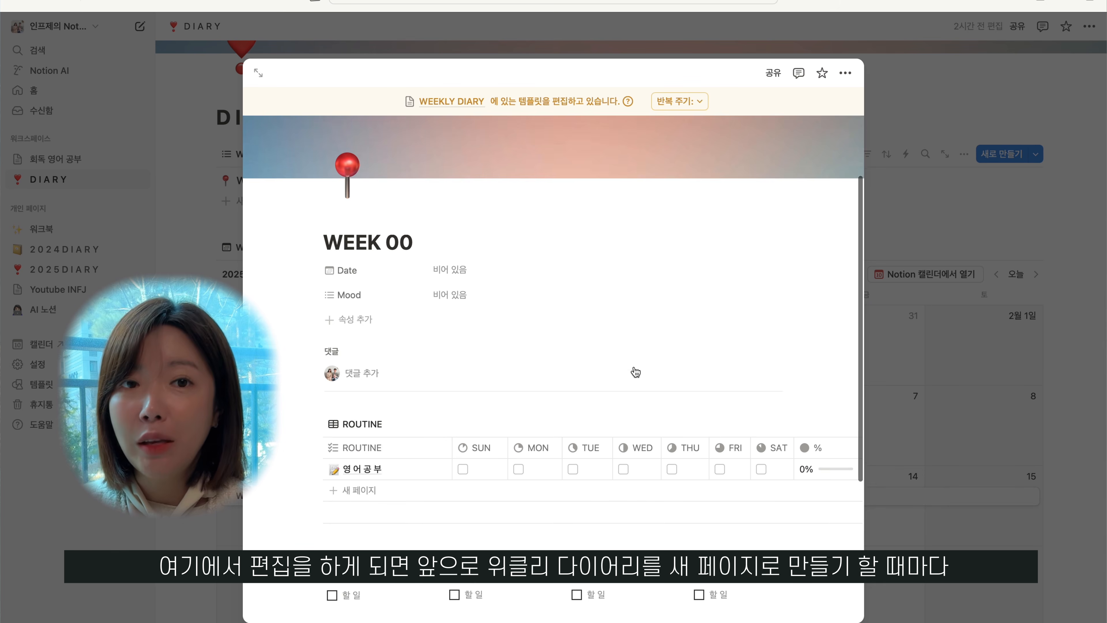
Step: Insert a gallery view (갤러리 보기) database block below the last divider of the WEEK 00 template
scroll(635, 371, "down", 2)
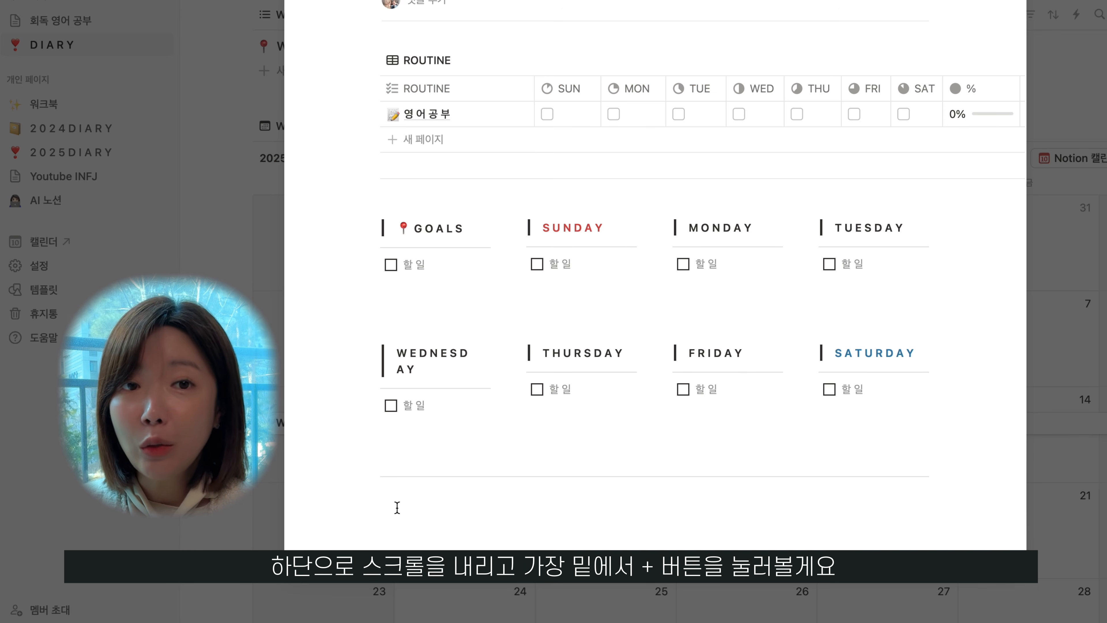
left_click(396, 499)
left_click(351, 499)
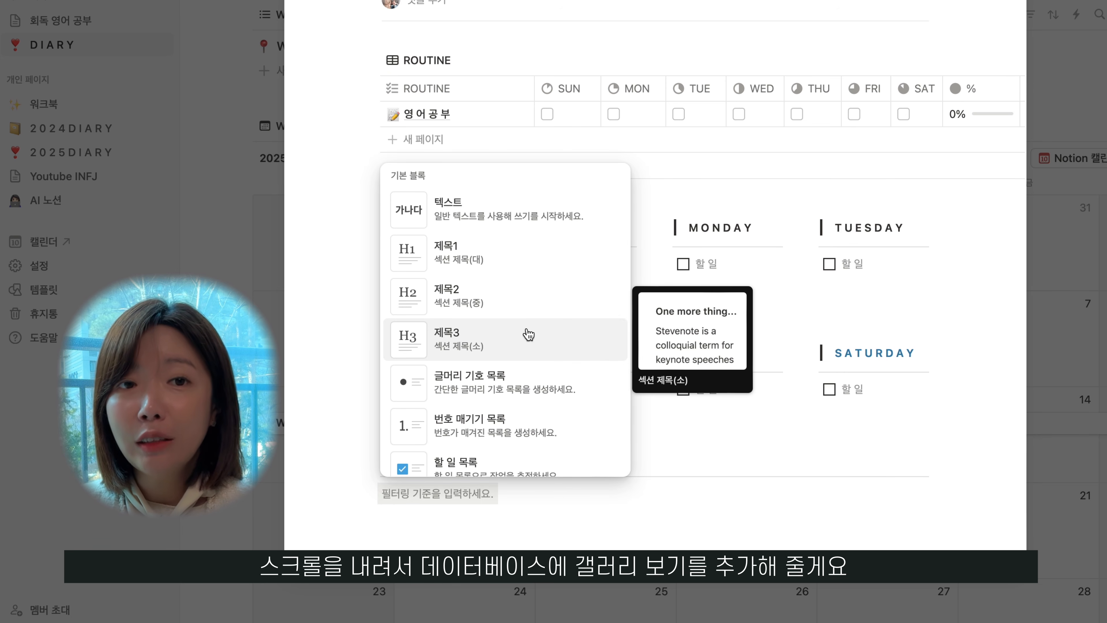
scroll(529, 334, "down", 15)
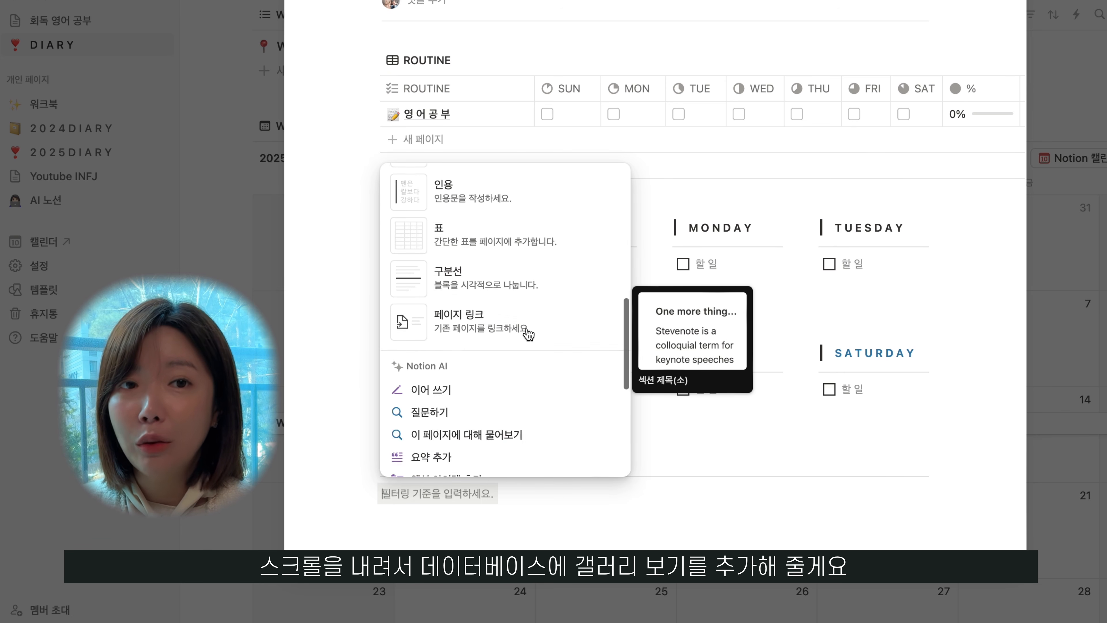
scroll(528, 333, "down", 2)
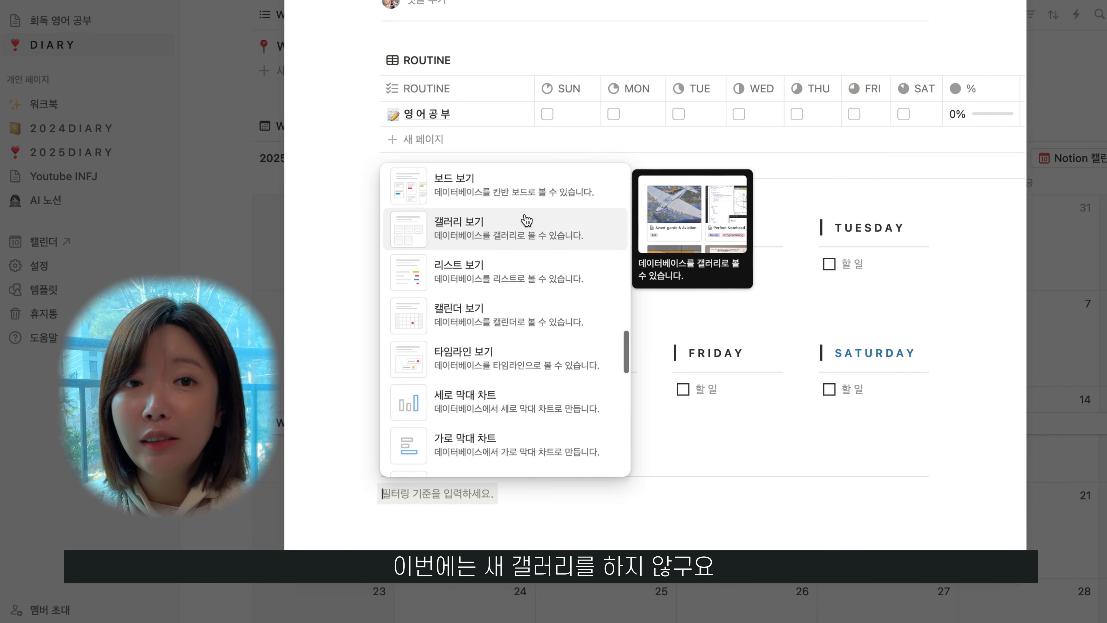
left_click(564, 222)
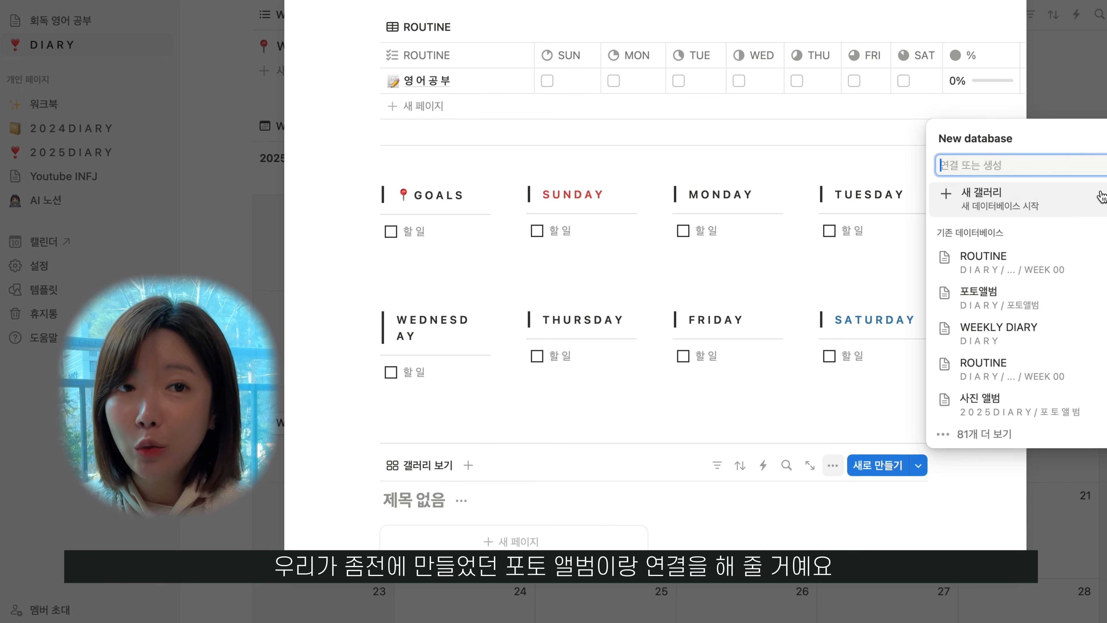
Step: Connect the new gallery block to the existing 포토앨범 database using its LOVE STORY view
type("포토앨범")
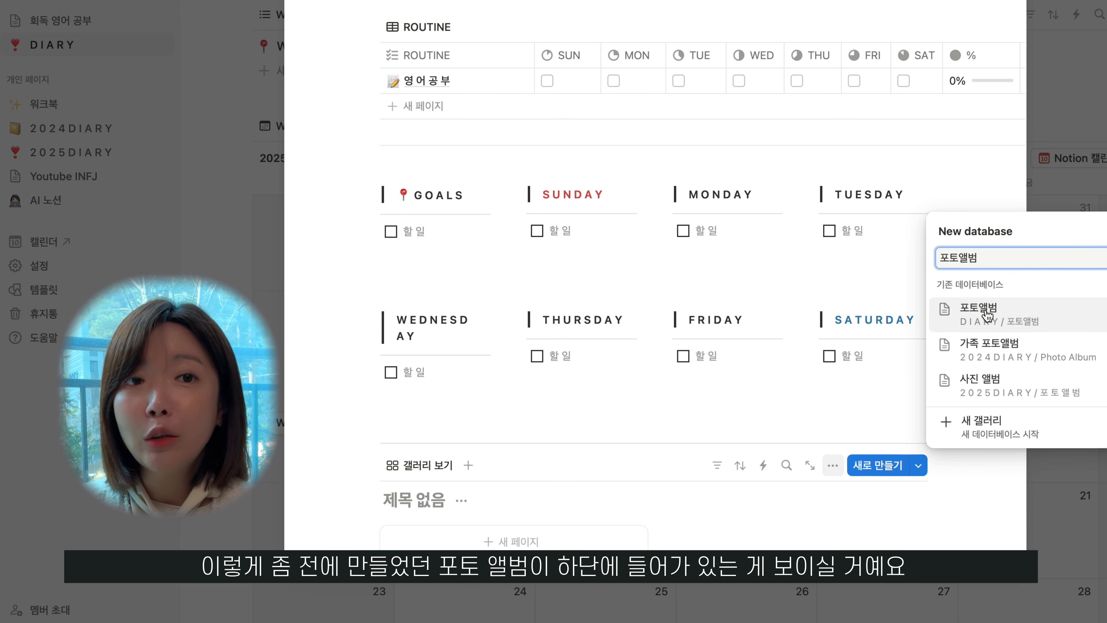
left_click(946, 312)
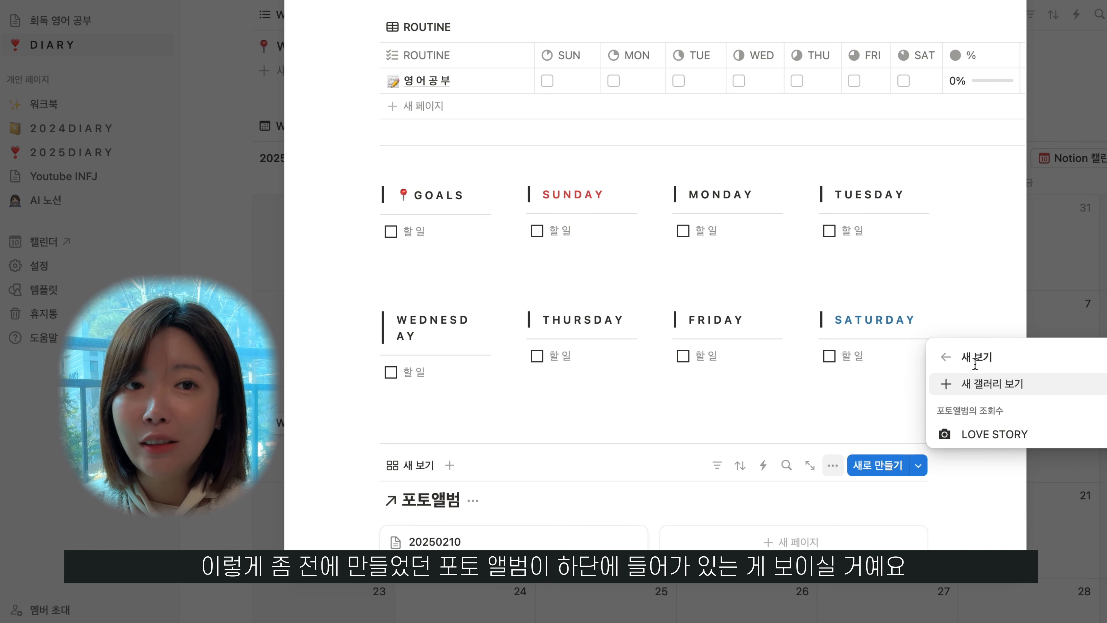
left_click(978, 434)
scroll(994, 507, "down", 1)
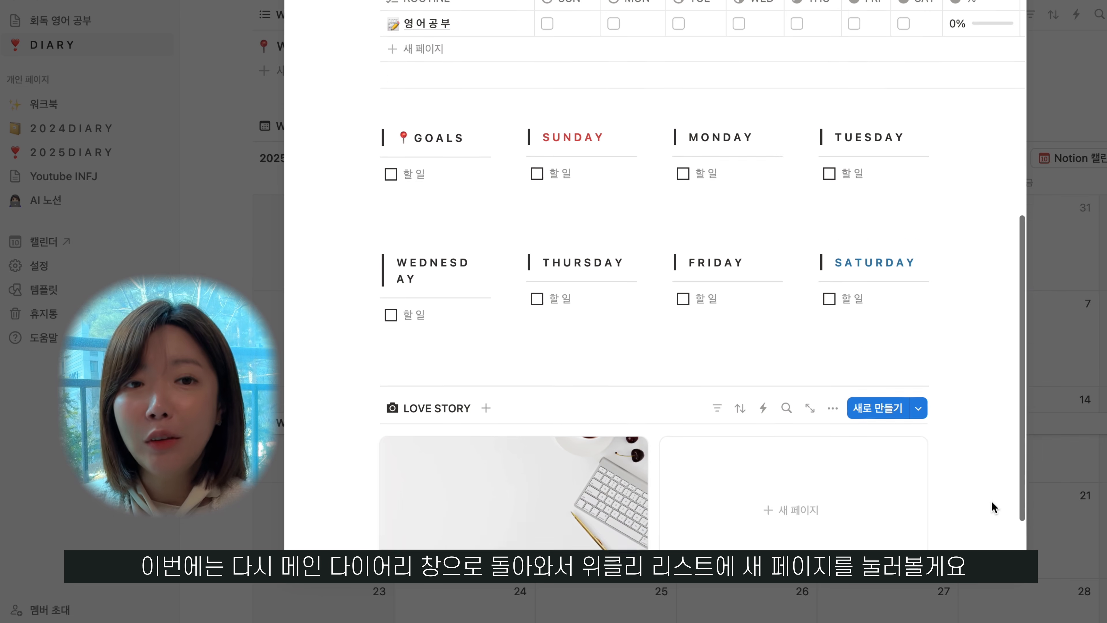
scroll(994, 506, "down", 3)
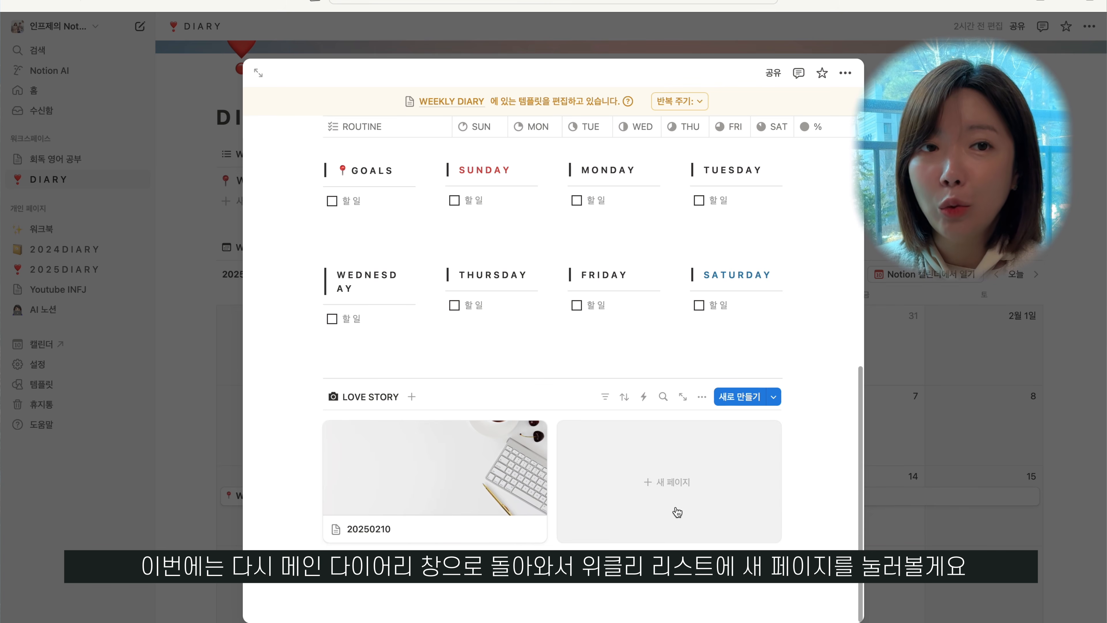
Step: Return to the DIARY page, add a new page to the WEEKLY DIARY list, and open it as a full page to review its contents
left_click(904, 351)
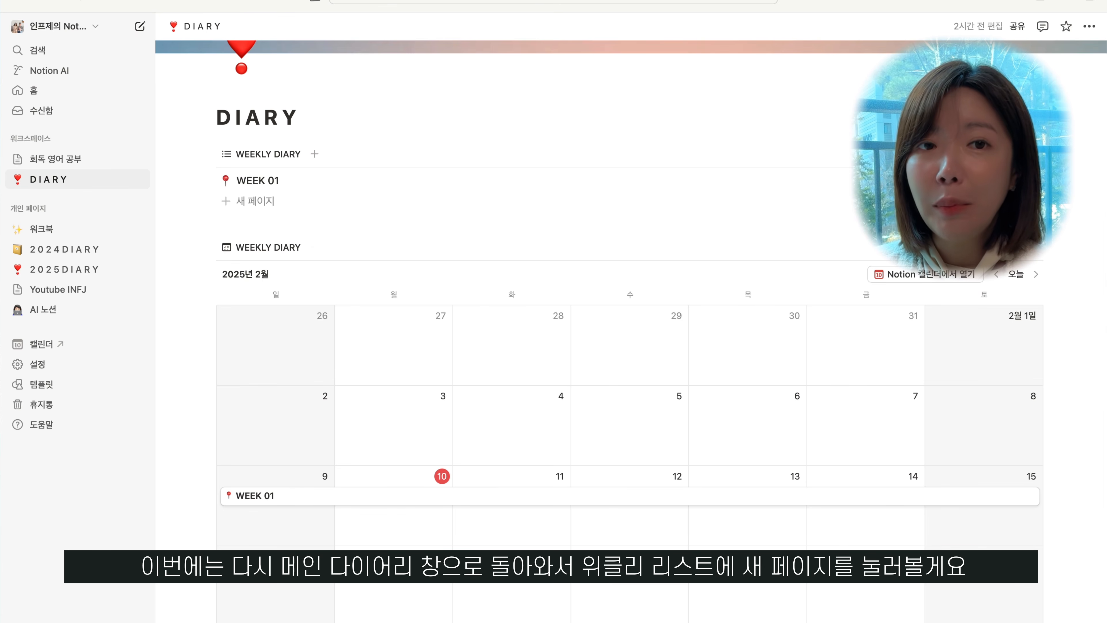
left_click(262, 206)
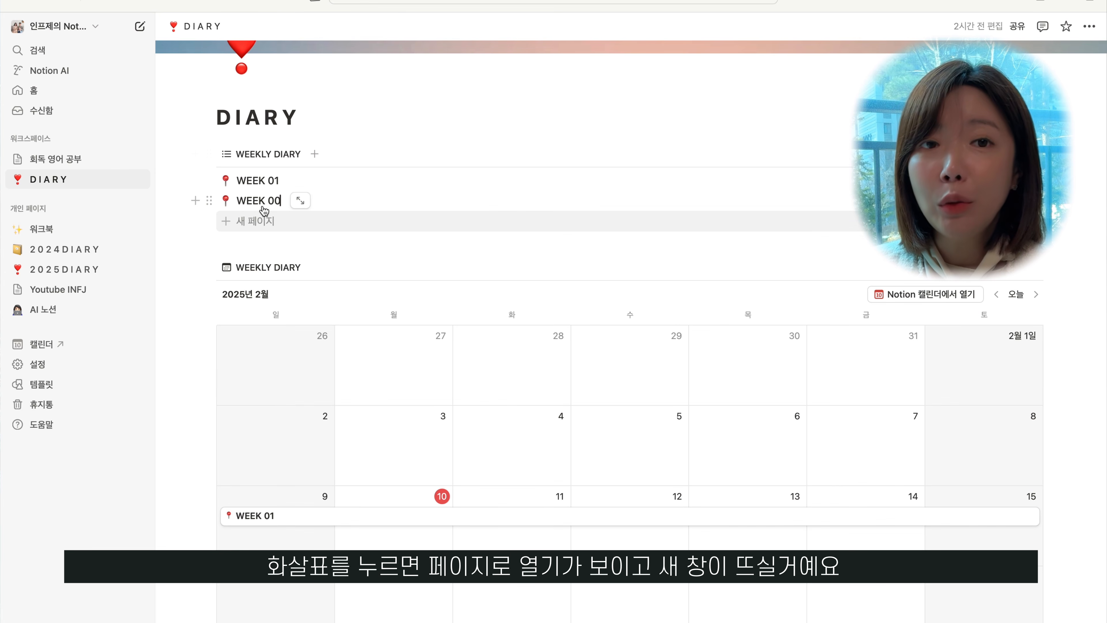
left_click(300, 201)
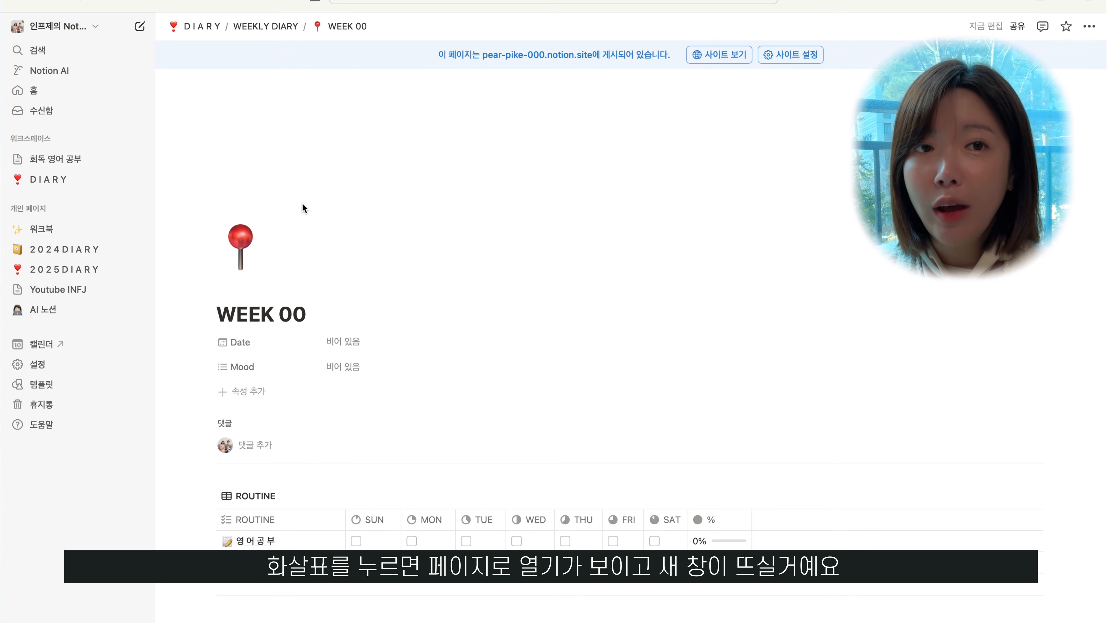
scroll(624, 389, "down", 10)
scroll(624, 389, "down", 1)
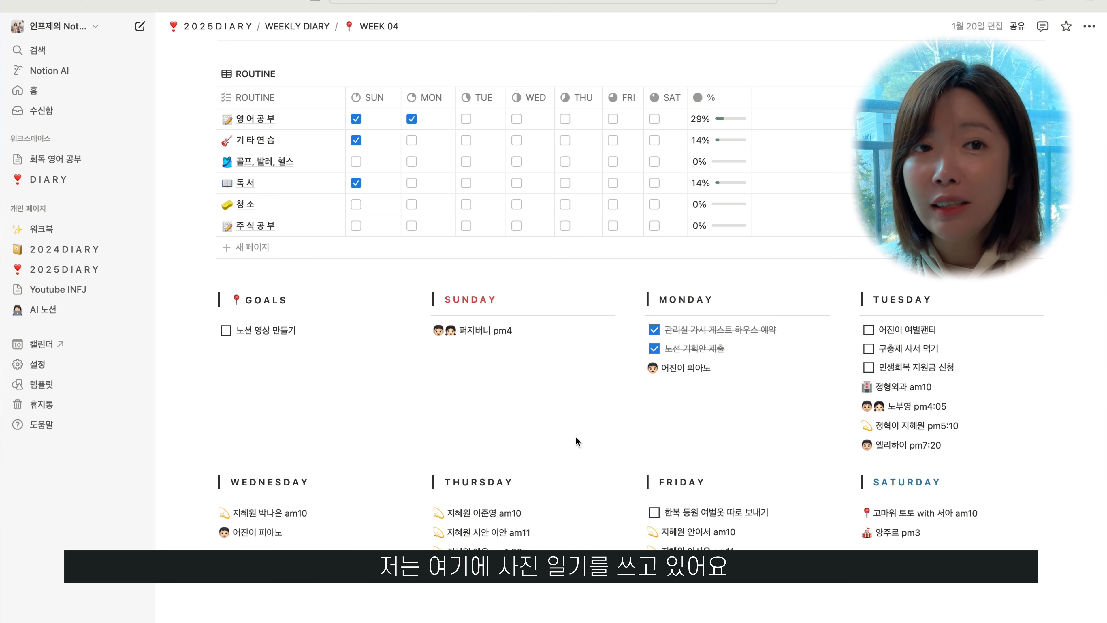
Step: Open the 25/01/20 gallery entry of WEEK 04 in the 2025 DIARY and examine its tags, photo and diary text
scroll(577, 441, "down", 5)
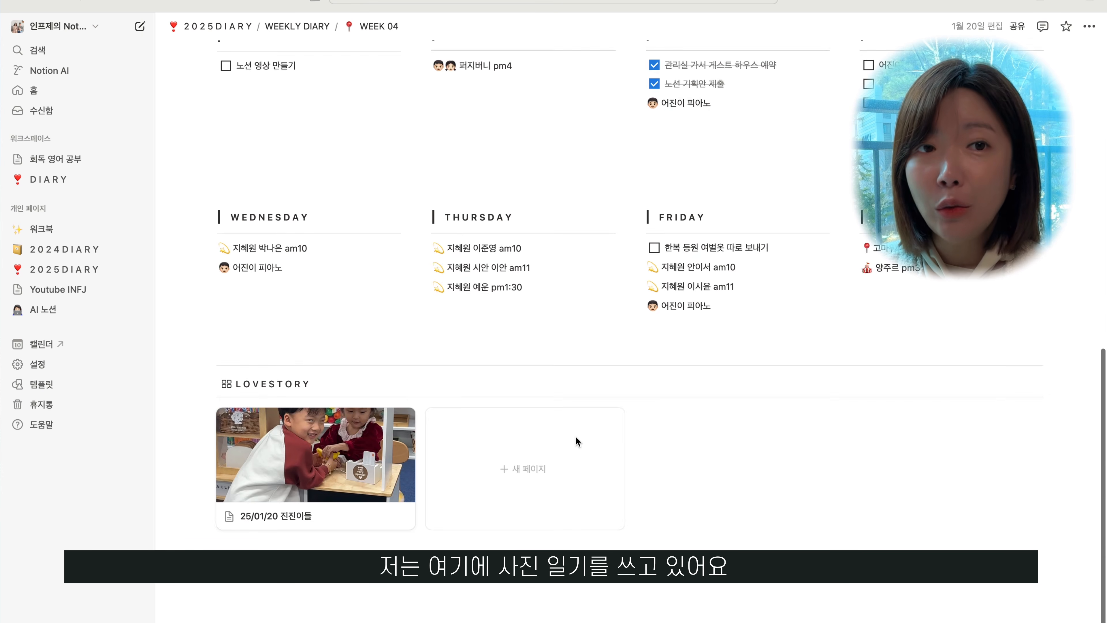
left_click(331, 429)
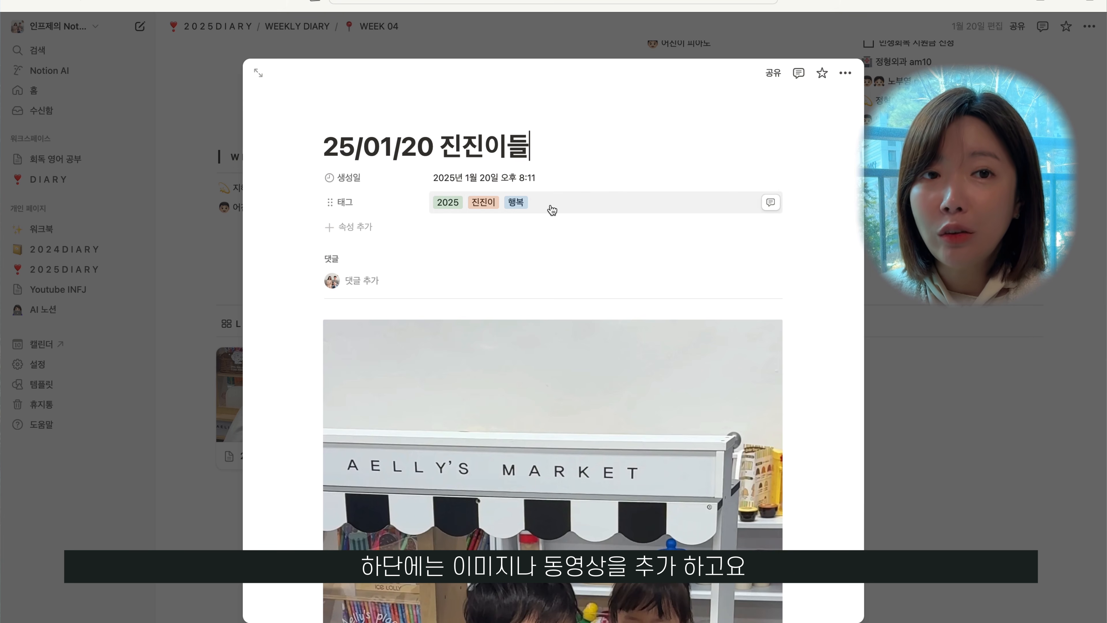
scroll(528, 333, "down", 3)
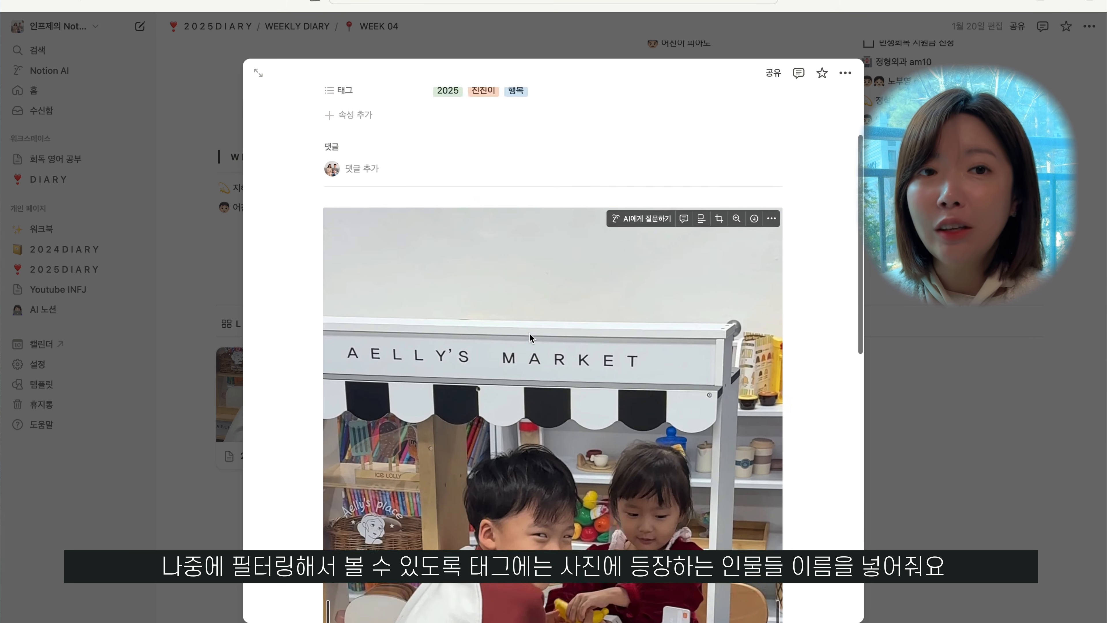
scroll(529, 337, "up", 3)
left_click(542, 203)
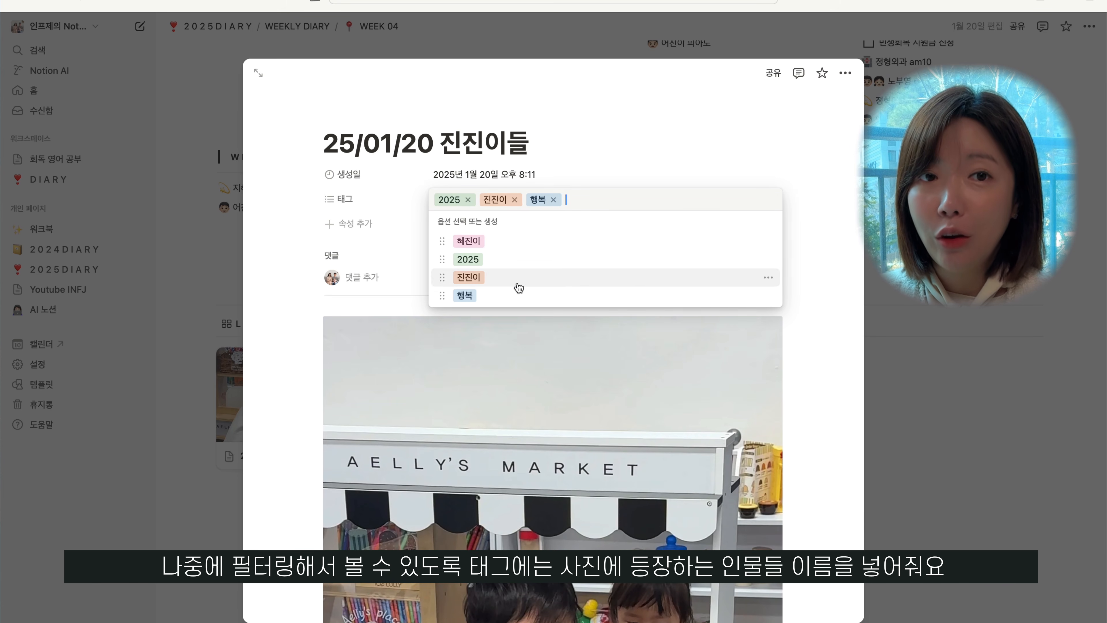
left_click(815, 369)
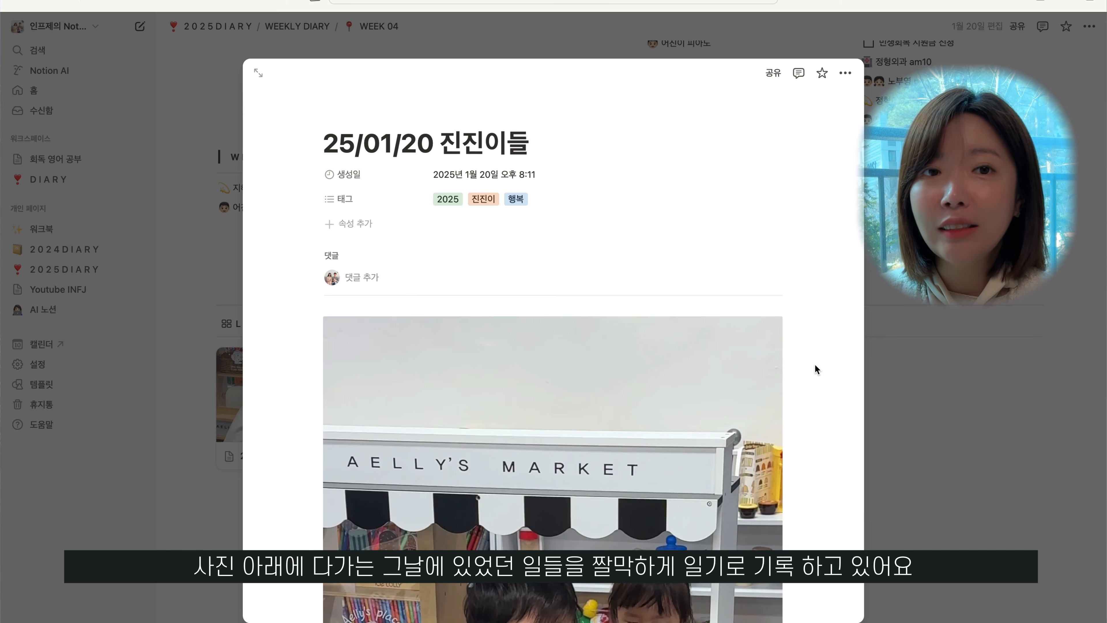
scroll(814, 369, "down", 10)
scroll(814, 369, "down", 5)
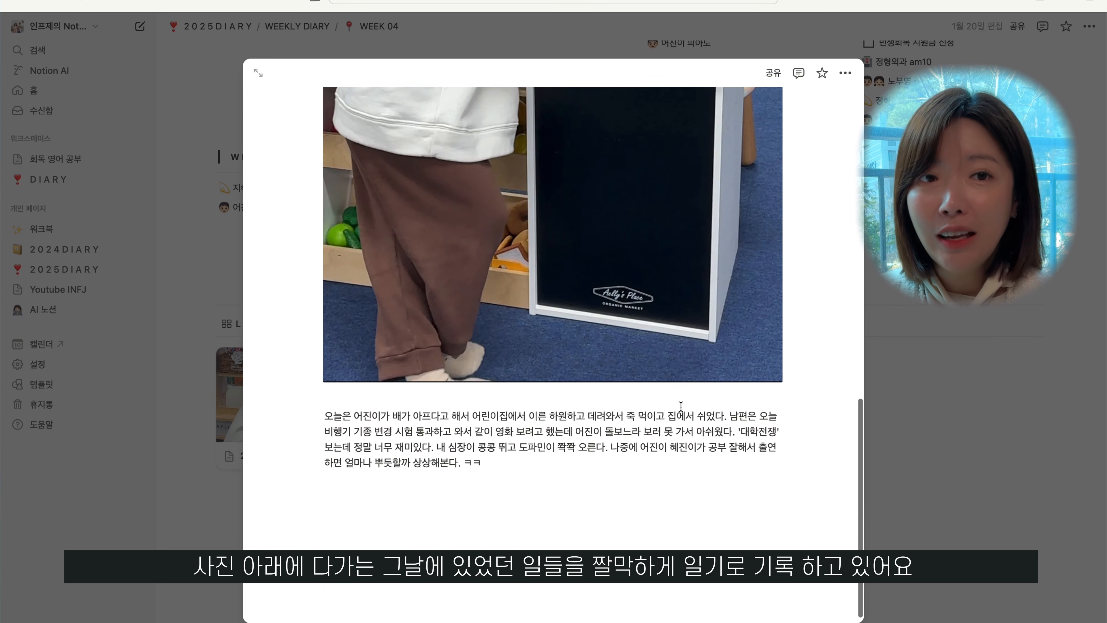
Step: Translate the Korean diary paragraph under the photo into English (영어) with Notion AI and insert the translation below it
left_click(314, 417)
left_click(229, 373)
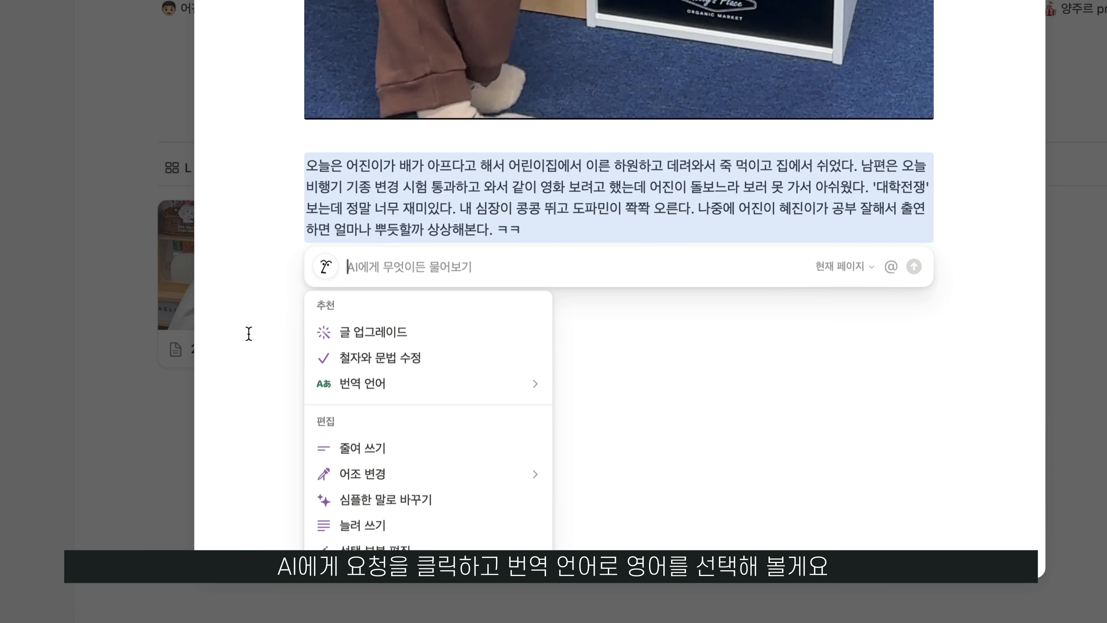
mouse_move(462, 392)
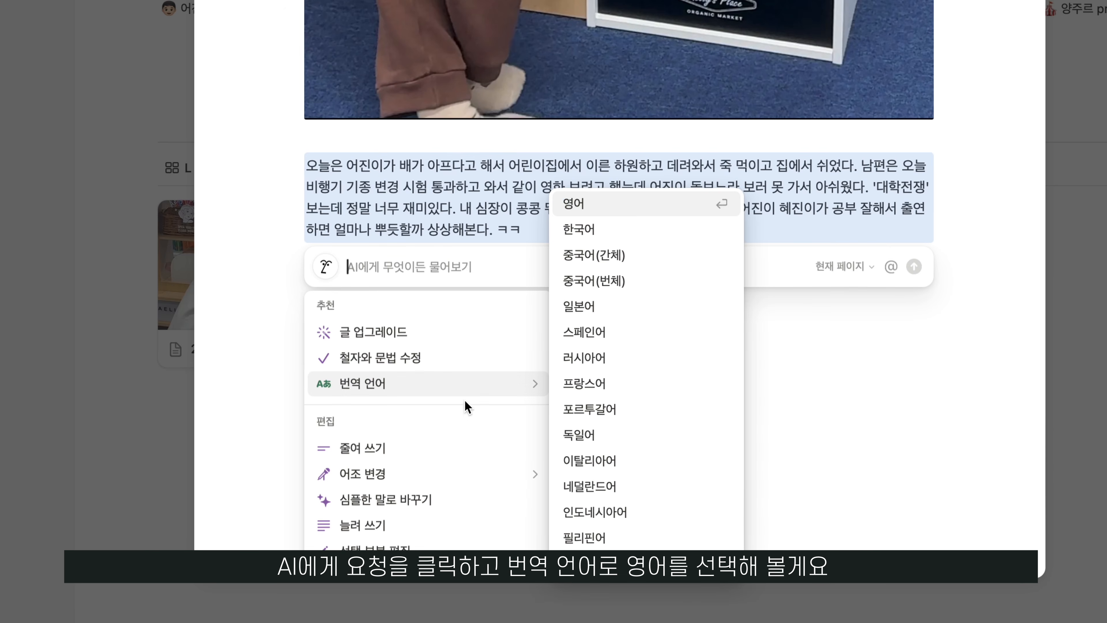
left_click(624, 209)
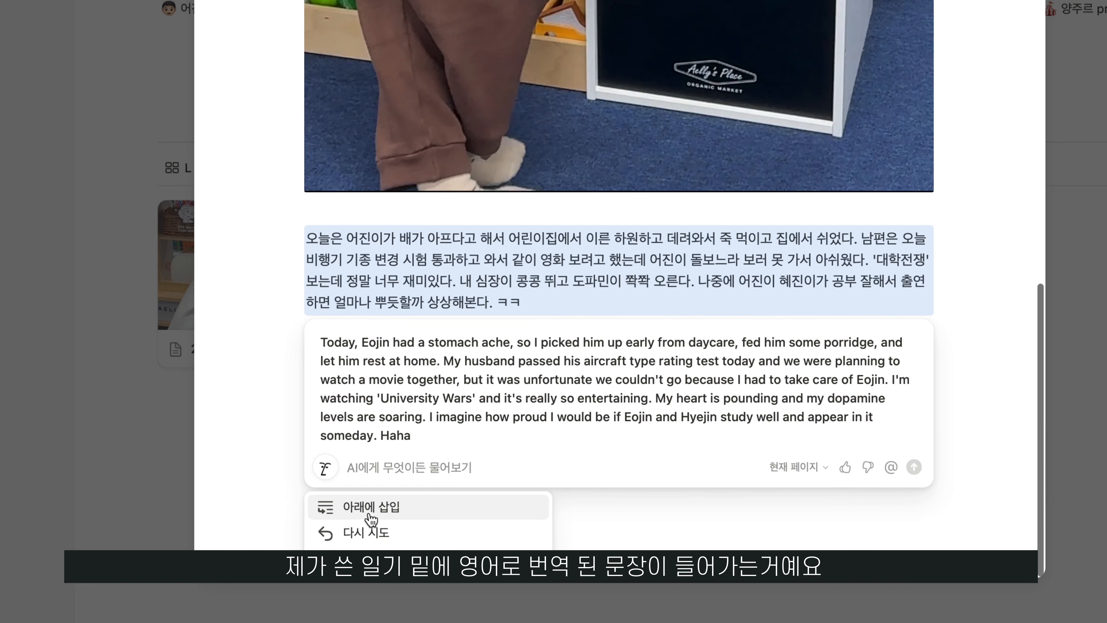
left_click(369, 511)
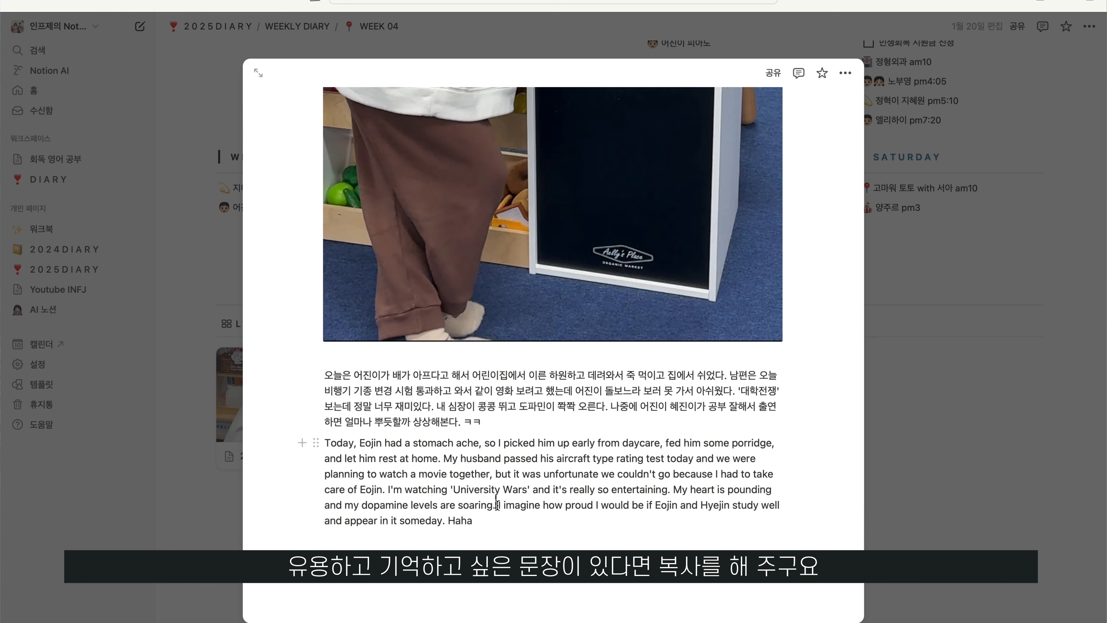
Step: Copy the translation's ending from "I imagine how proud" to "Haha" and open the 회독 공부 board of WEEK 04's 영어공부 routine
left_click_drag(497, 505, 503, 520)
key("super+c")
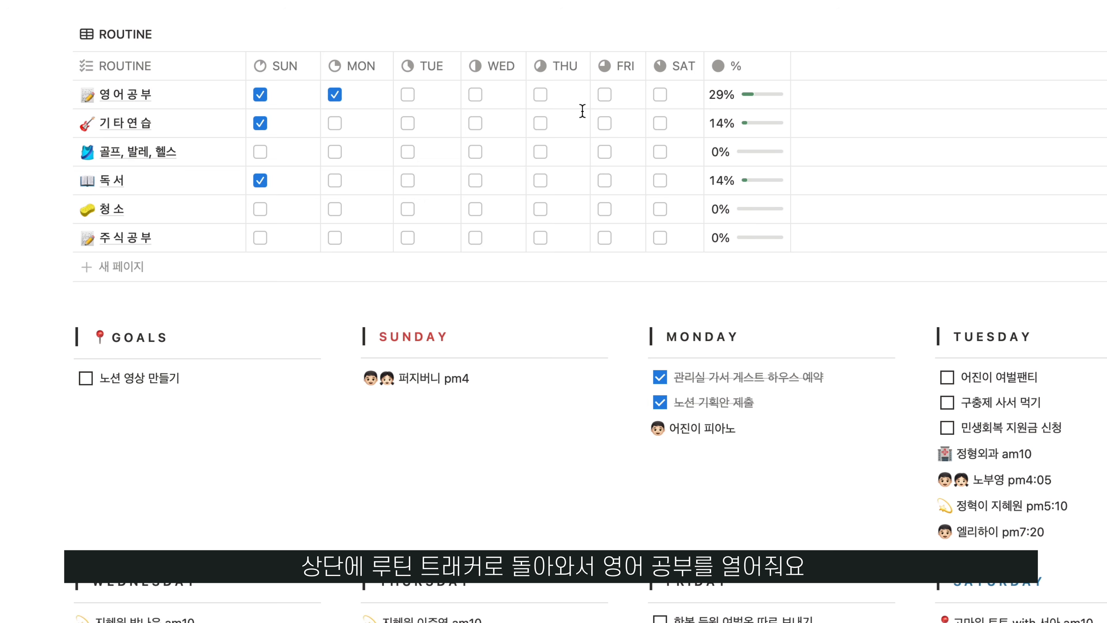
scroll(573, 124, "up", 2)
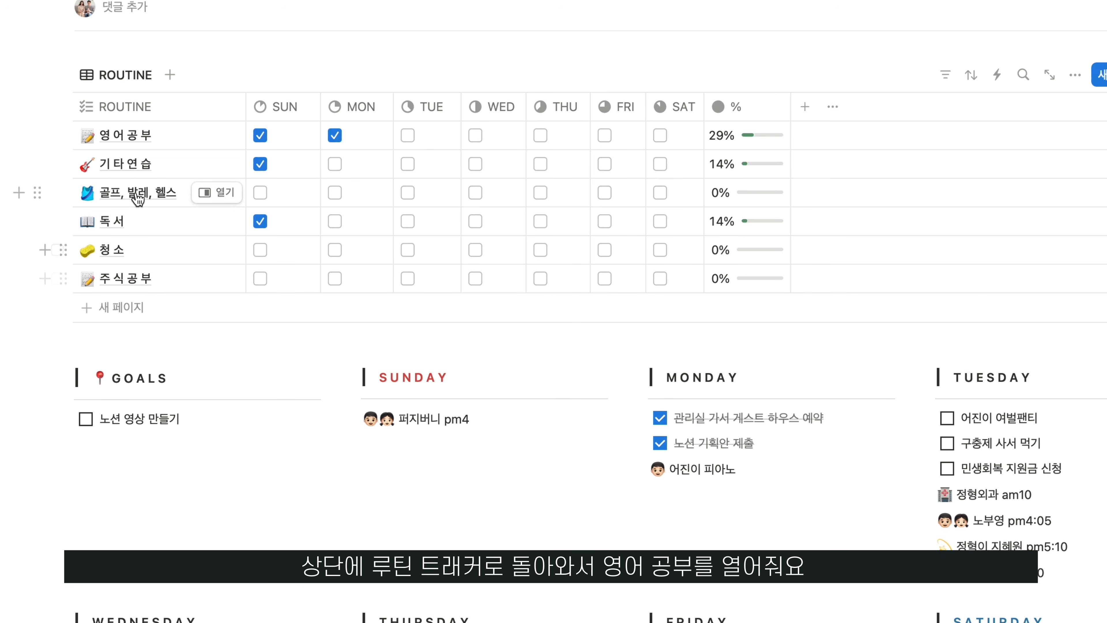
left_click(222, 136)
scroll(719, 262, "down", 5)
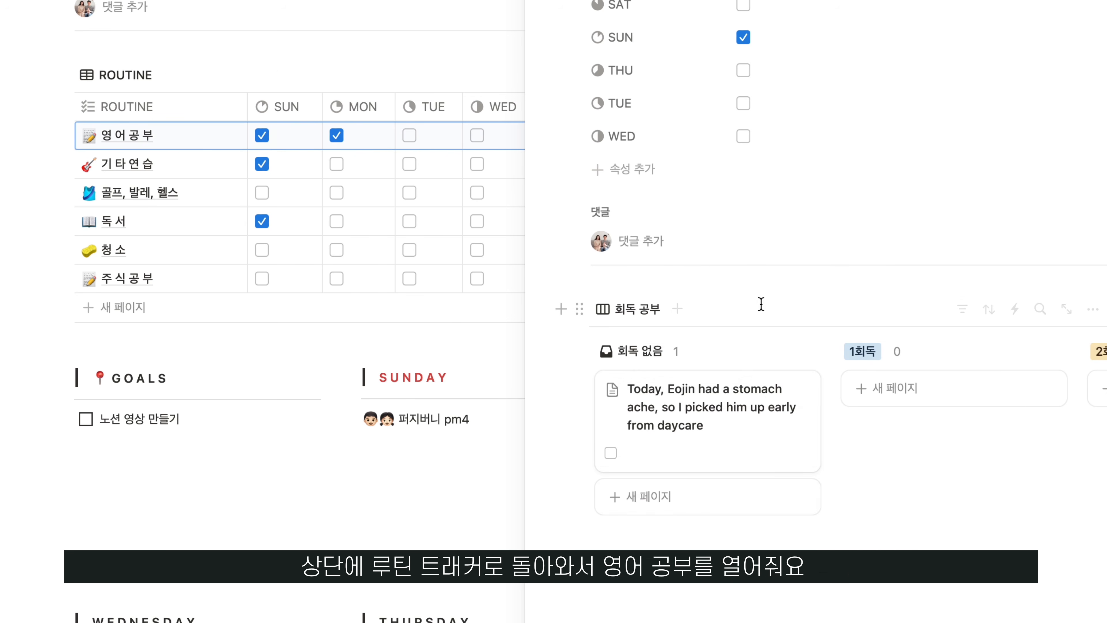
Step: Add a new page under 회독 없음, open it in side view, and paste the copied English sentence as its title
left_click(634, 511)
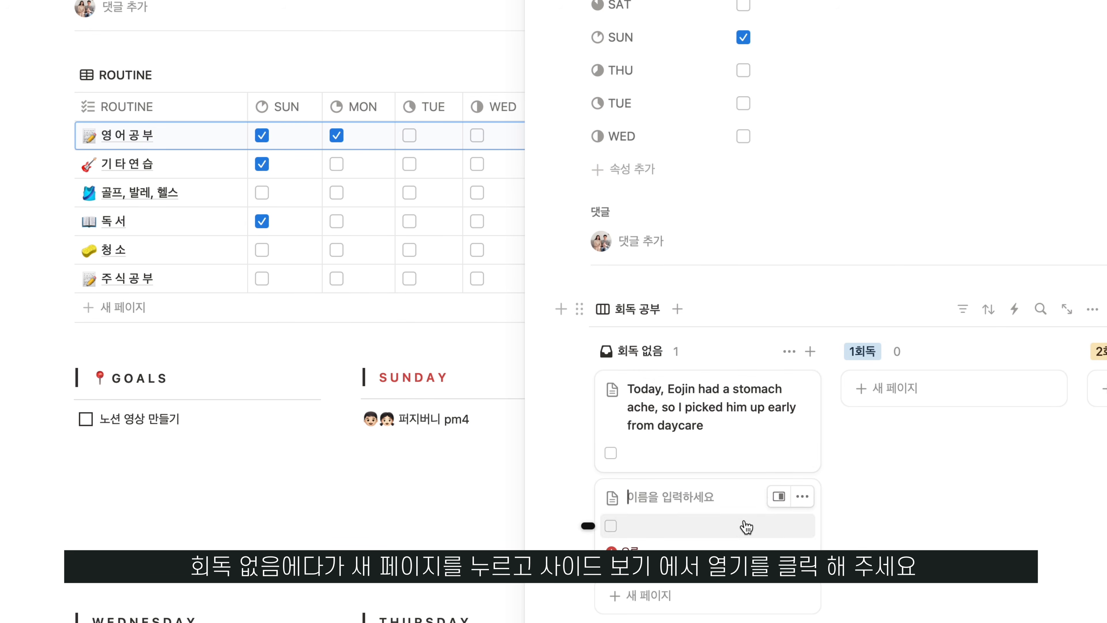
left_click(778, 495)
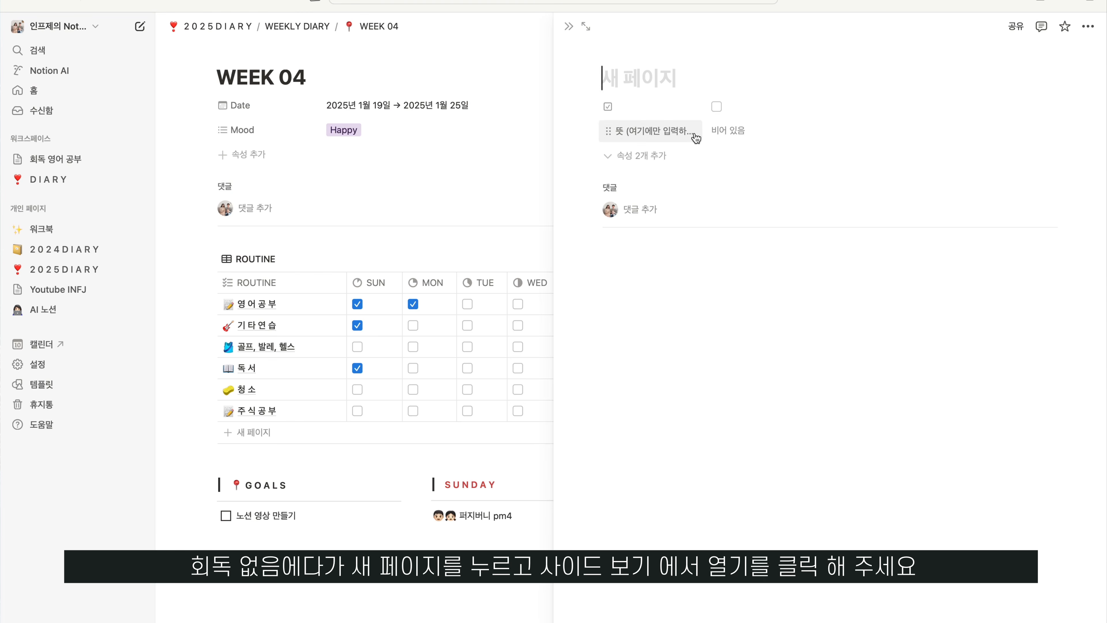
key("super+v")
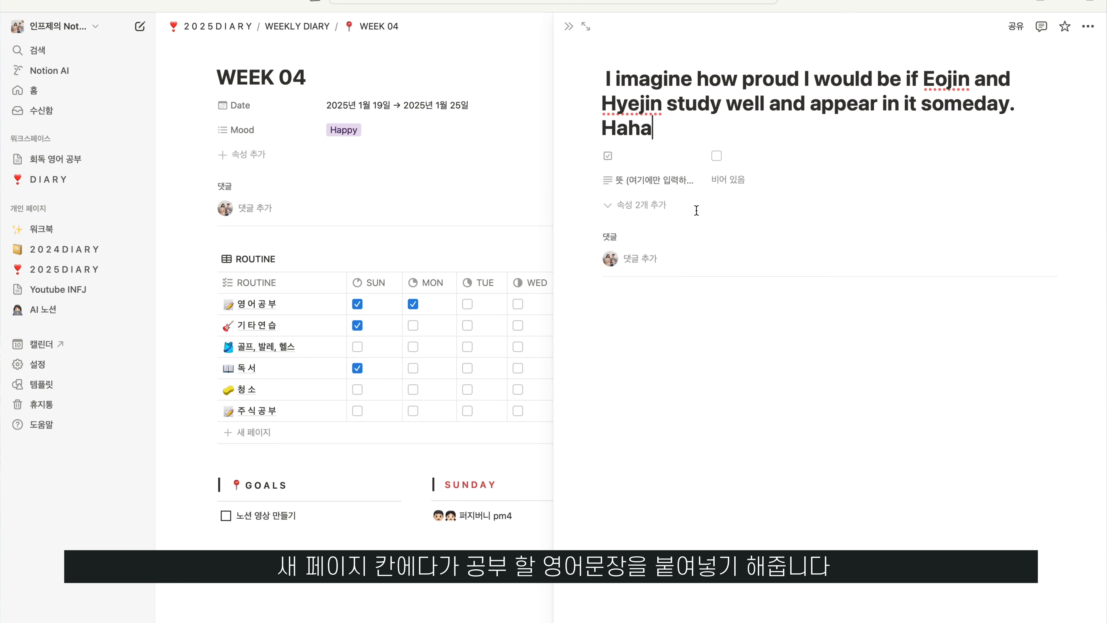
Step: Enter 여기에는 한글 번역을 적어줘요 as the study page's meaning (뜻) property and close the side view
left_click(731, 180)
type("여기에")
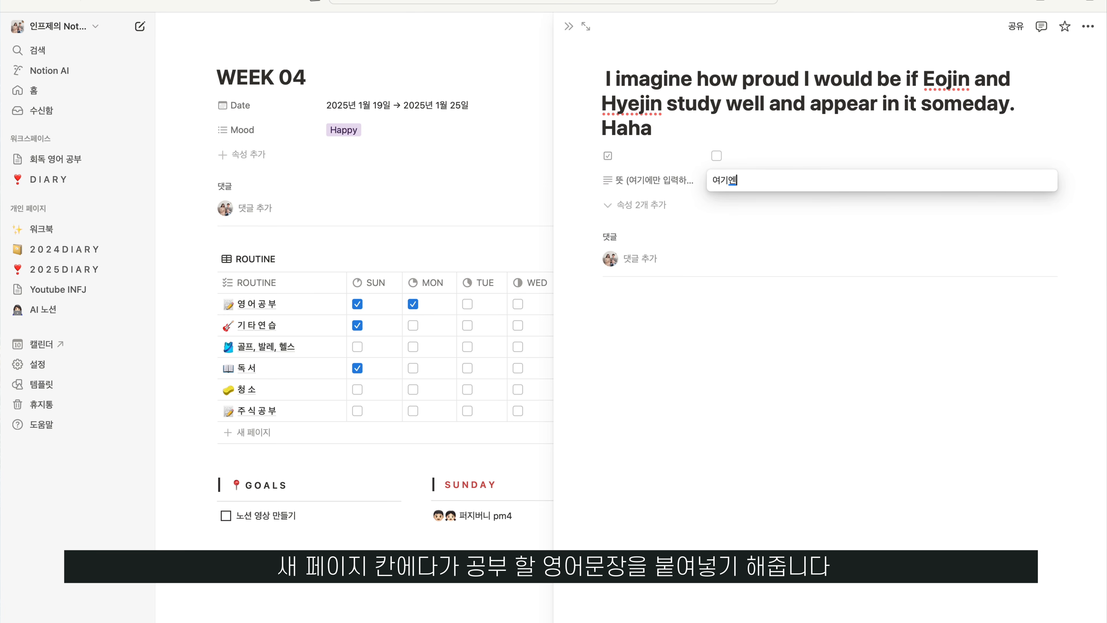
type("는 한글 번역을 적어줘요")
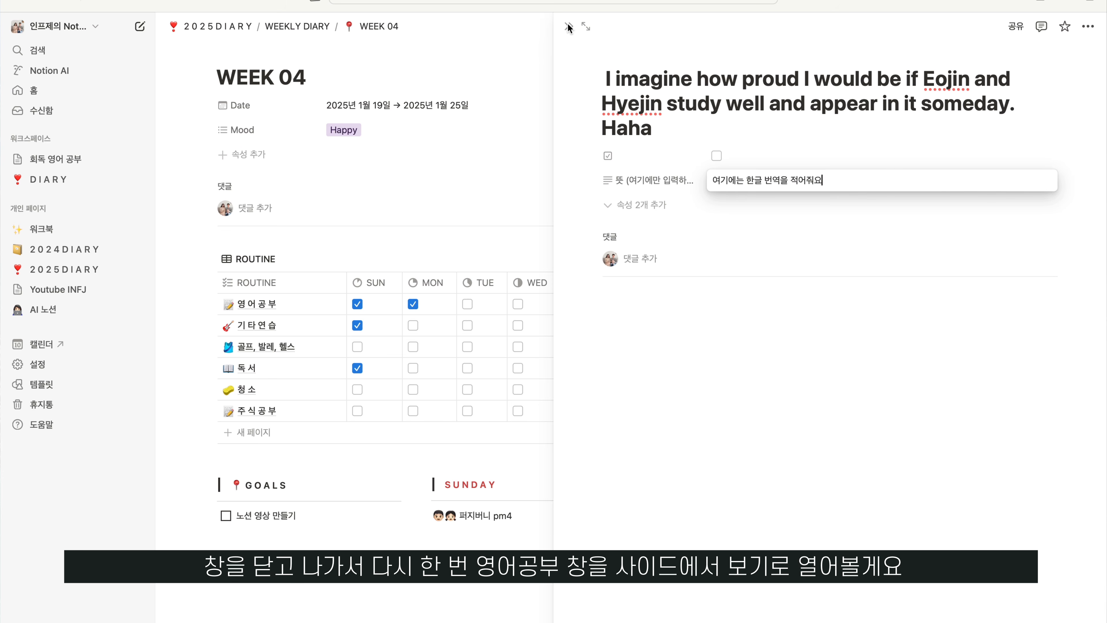
left_click(526, 220)
left_click(568, 27)
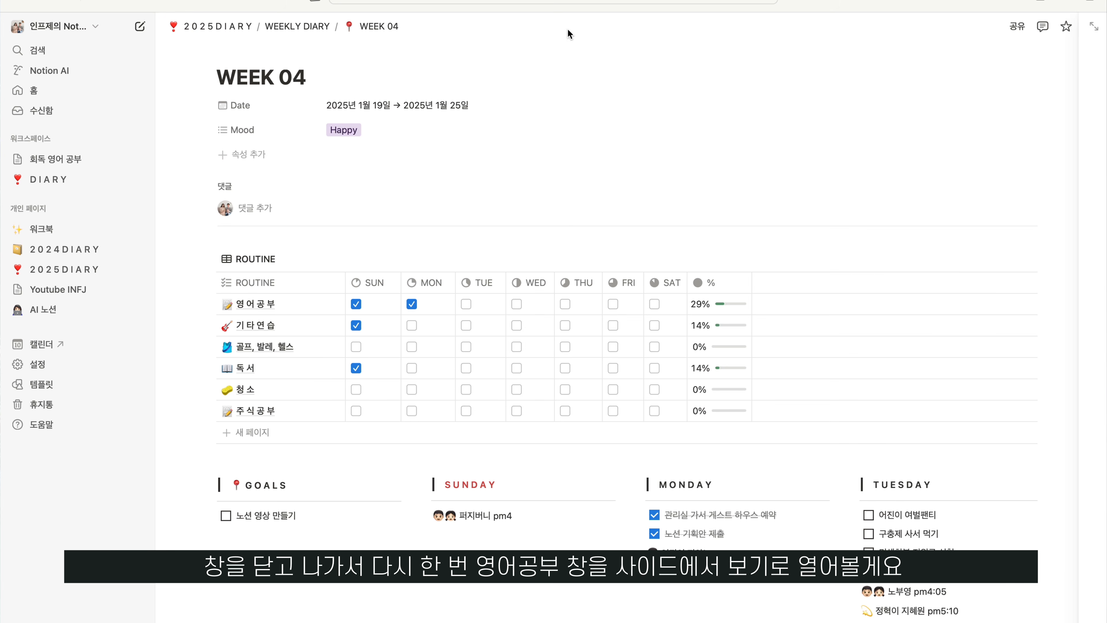
Step: Reopen the 영어공부 routine in side view and toggle the new card's checkbox on and off to check its Korean meaning
left_click(324, 303)
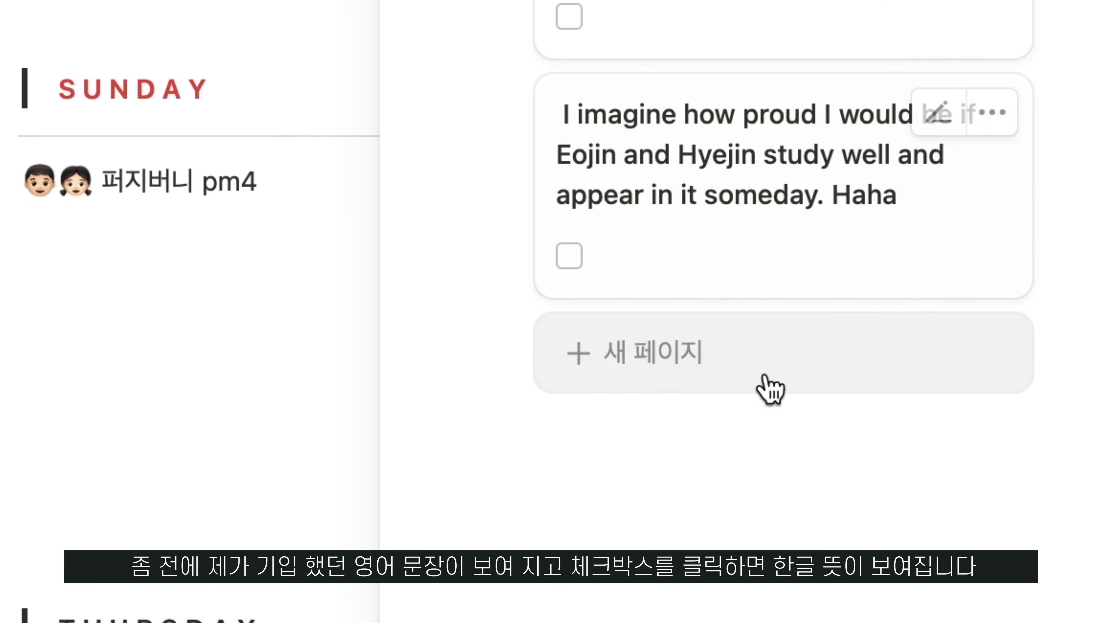
left_click(570, 263)
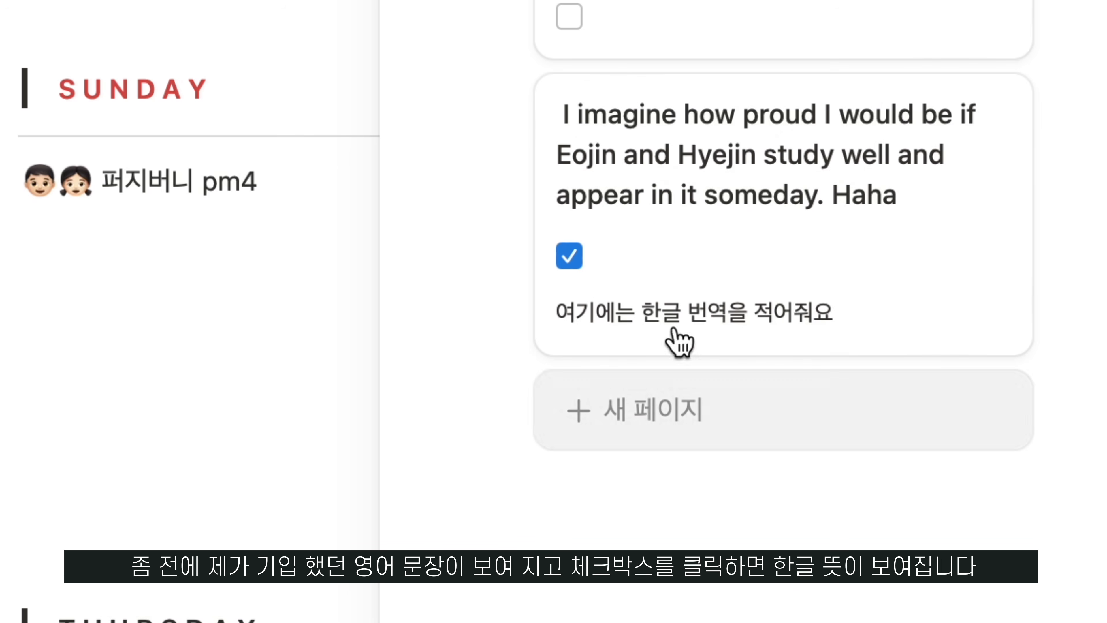
left_click(575, 261)
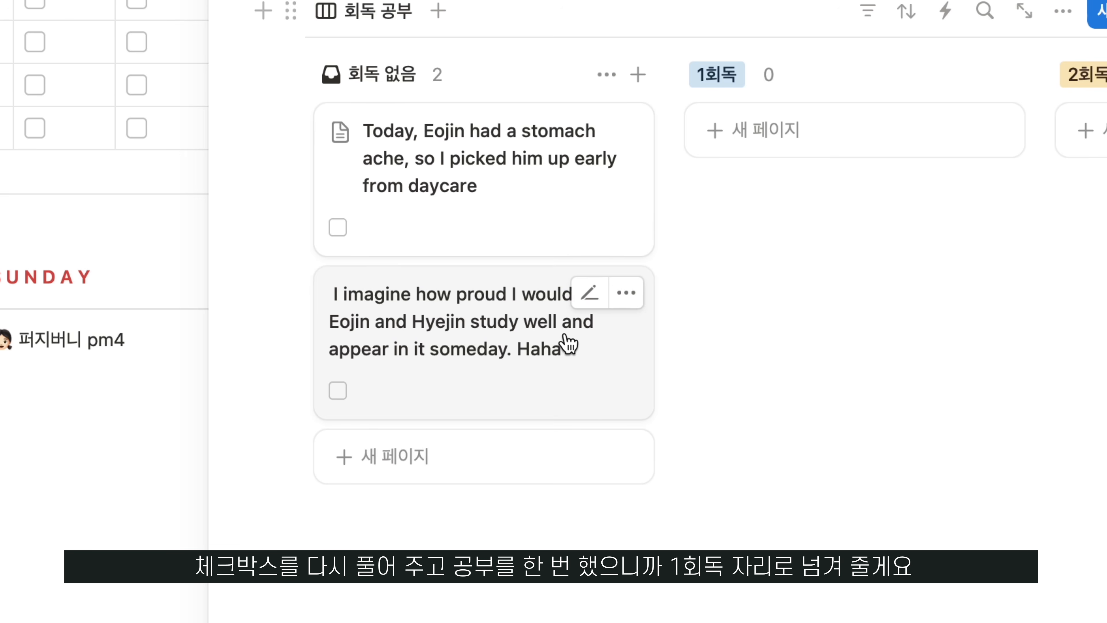
Step: Move the "I imagine how proud" study card from 회독 없음 to the 1회독 column
left_click_drag(521, 322, 907, 94)
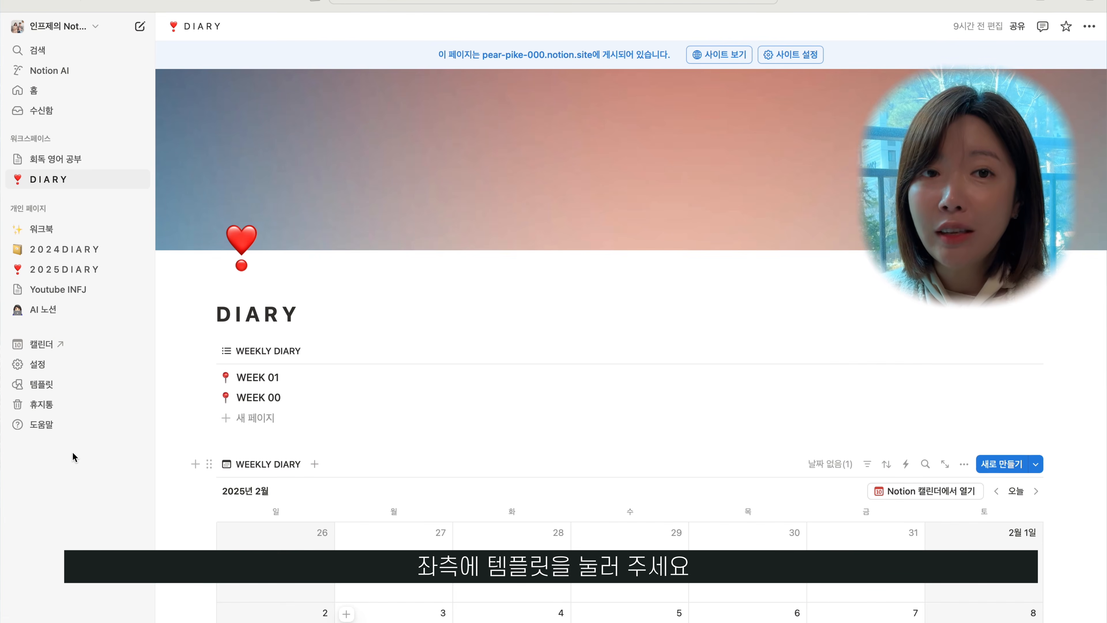
Step: Search the template marketplace for 독서 and add Notion's free 독서 리스트 template to the workspace
left_click(40, 384)
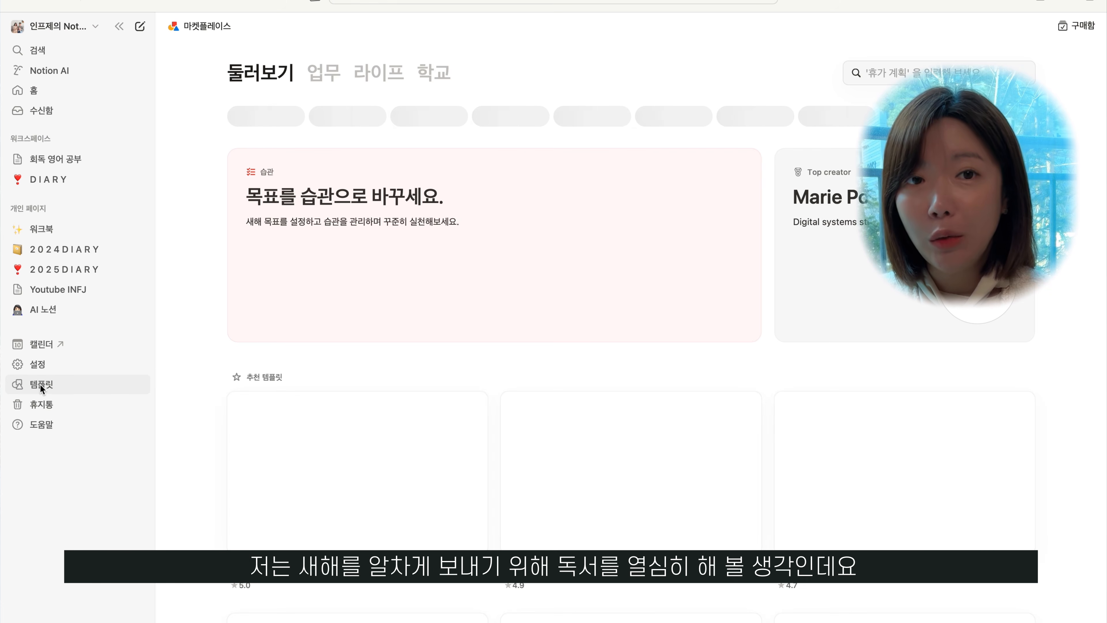
left_click(886, 63)
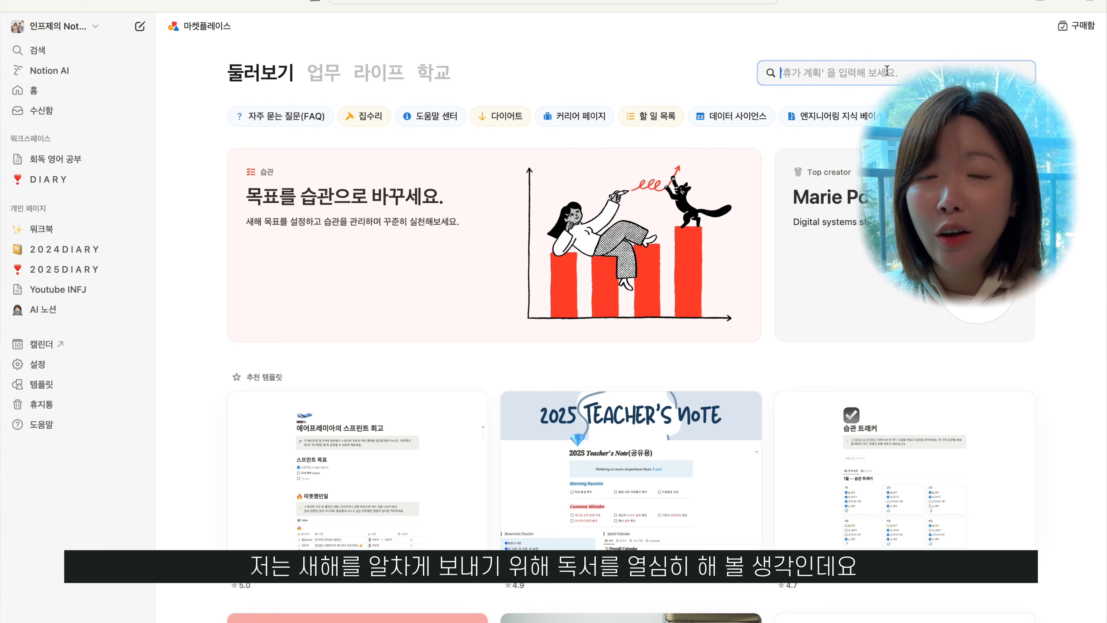
type("독서")
key("Return")
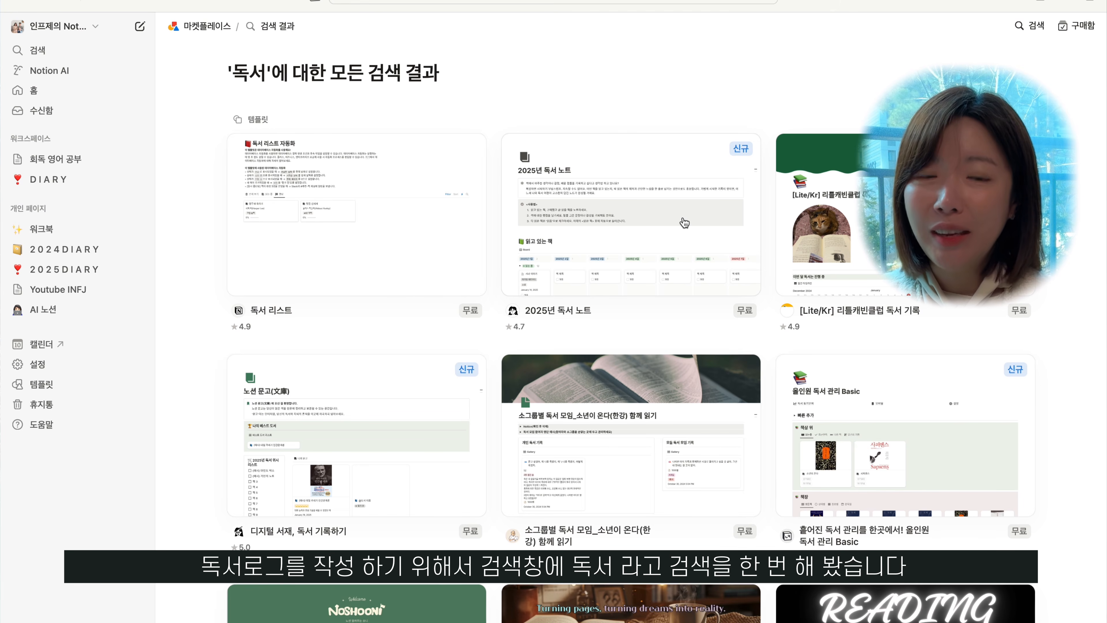
left_click(361, 248)
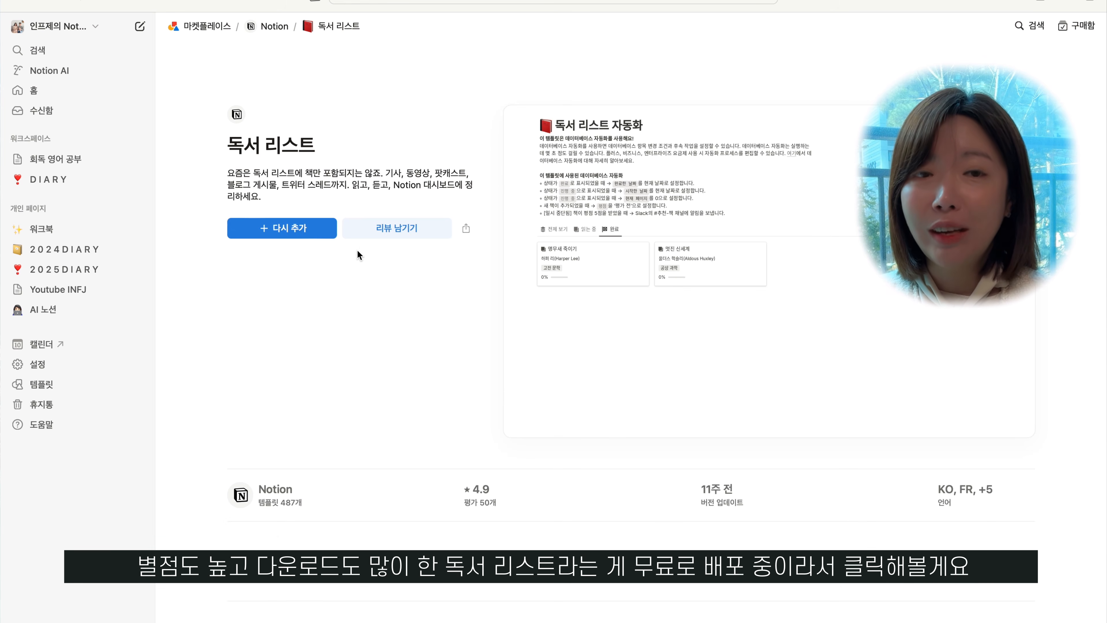
left_click(300, 230)
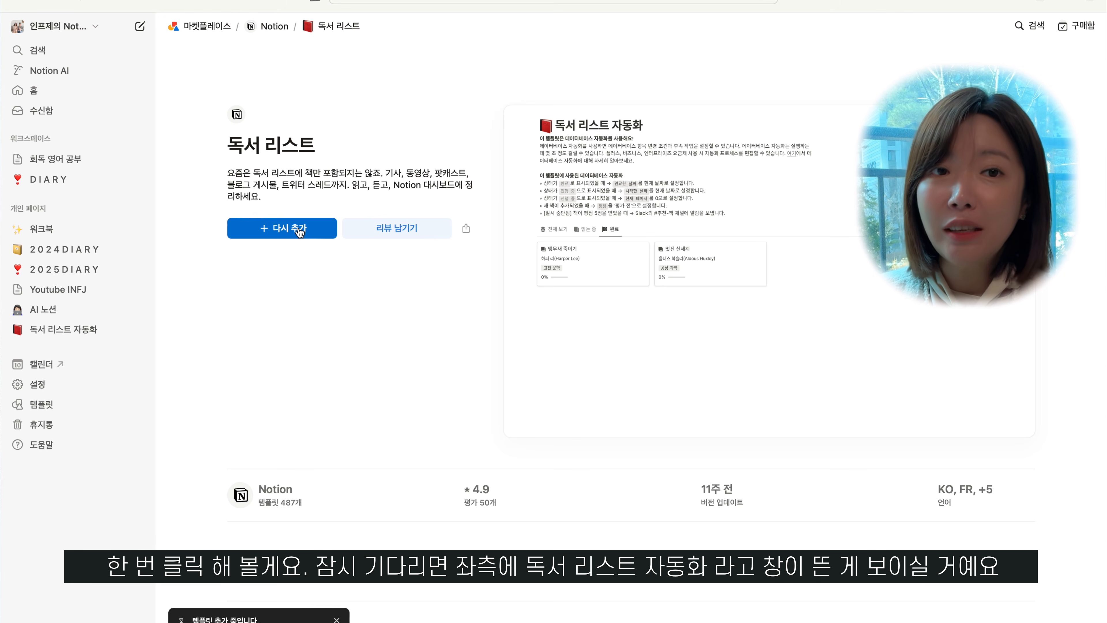
Step: Nest the 독서 리스트 자동화 page under DIARY, between 영어공부 and 포토앨범, and place its link beneath the LOG heading
left_click(74, 334)
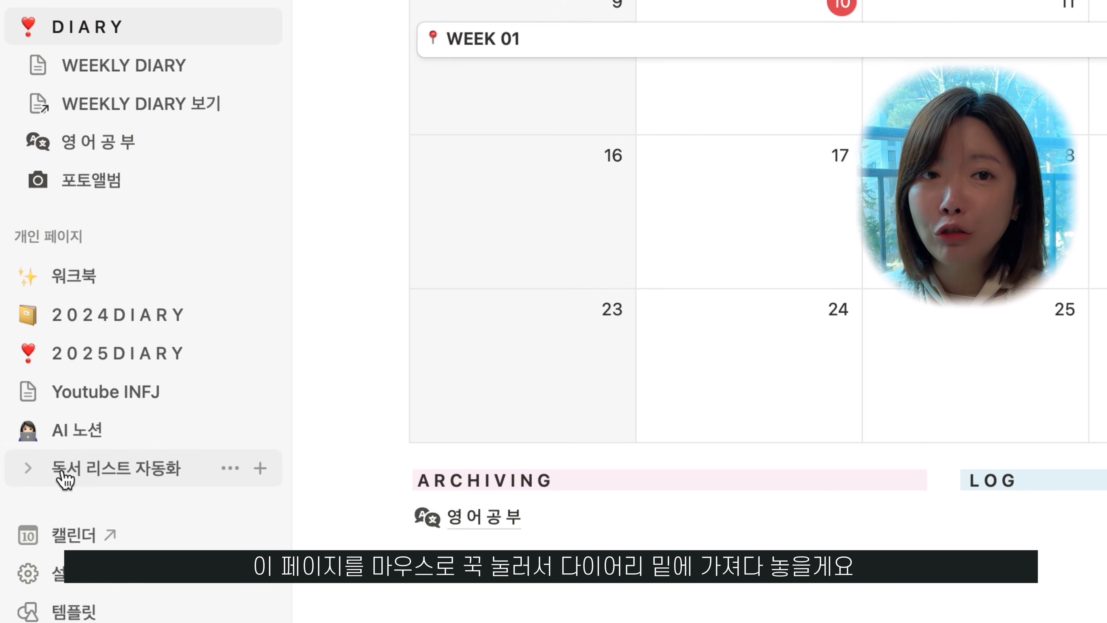
left_click_drag(67, 478, 155, 176)
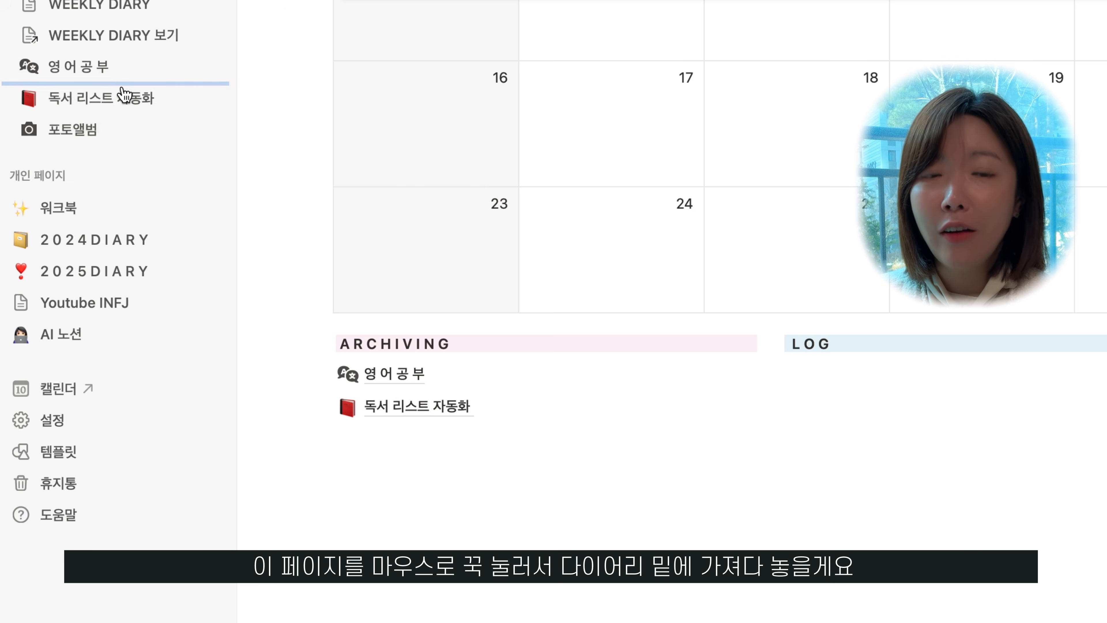
left_click_drag(124, 94, 125, 94)
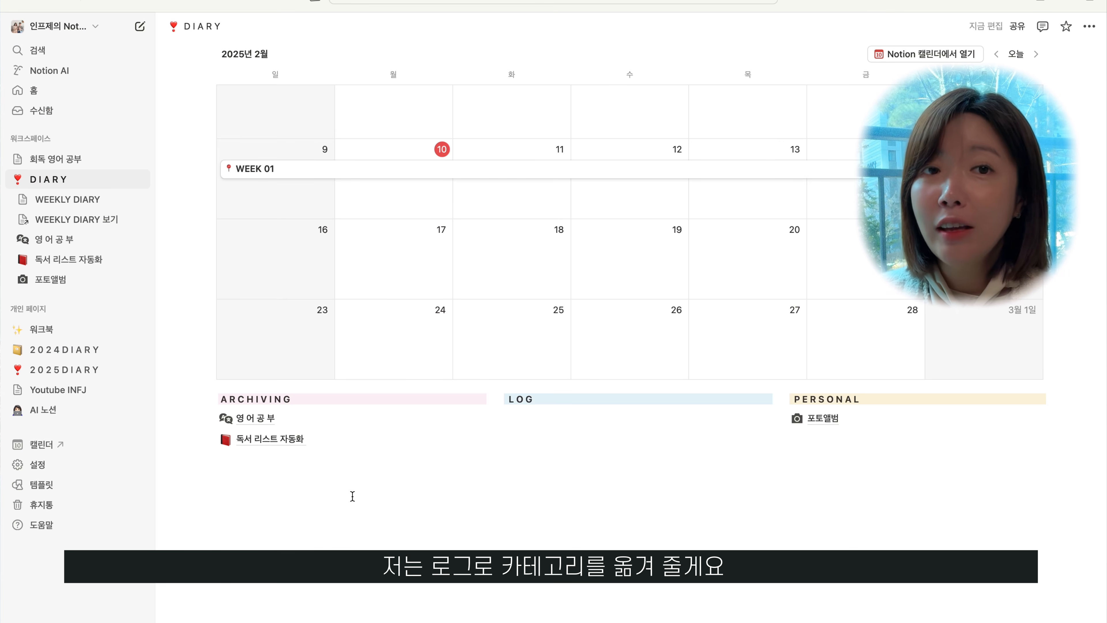
left_click_drag(272, 444, 569, 418)
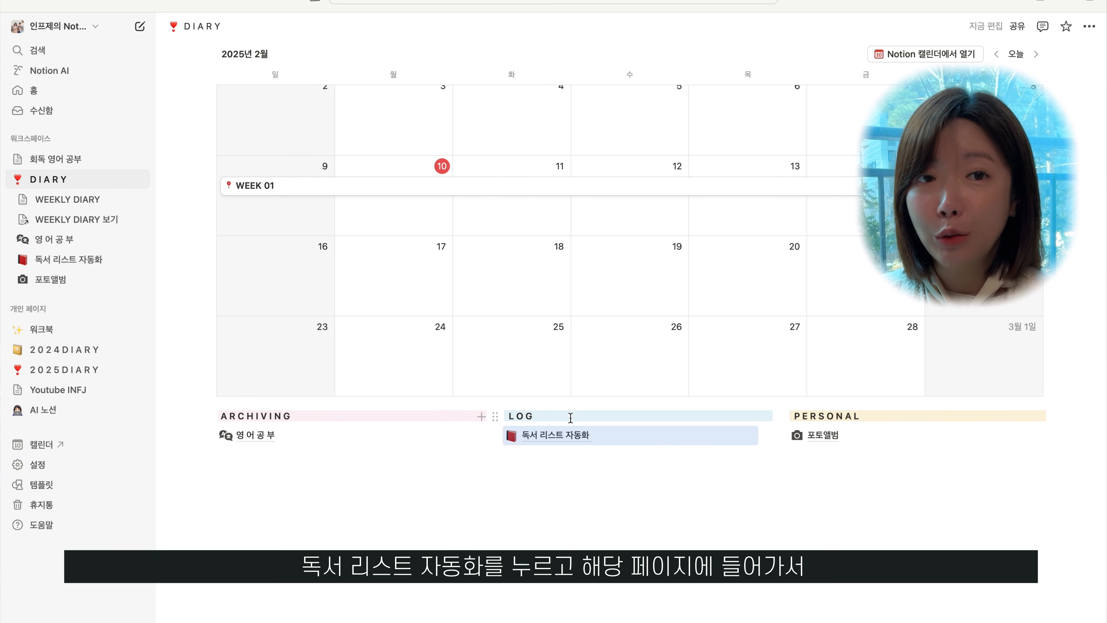
Step: Open the 독서 리스트 자동화 page and give it the blue-to-red gradient cover from the gallery
left_click(562, 435)
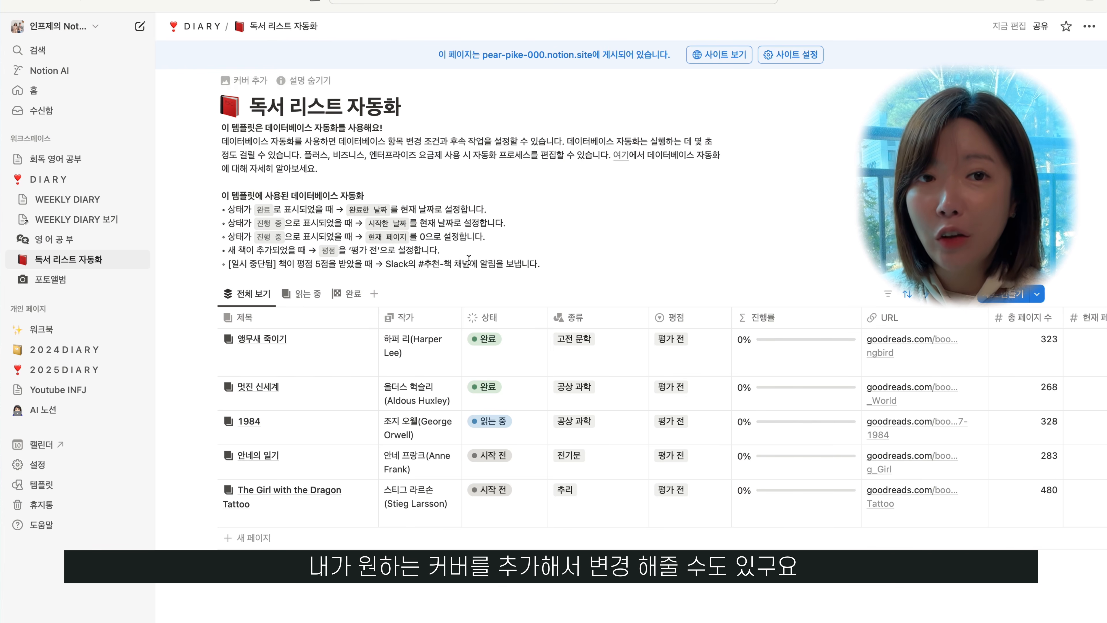
left_click(249, 80)
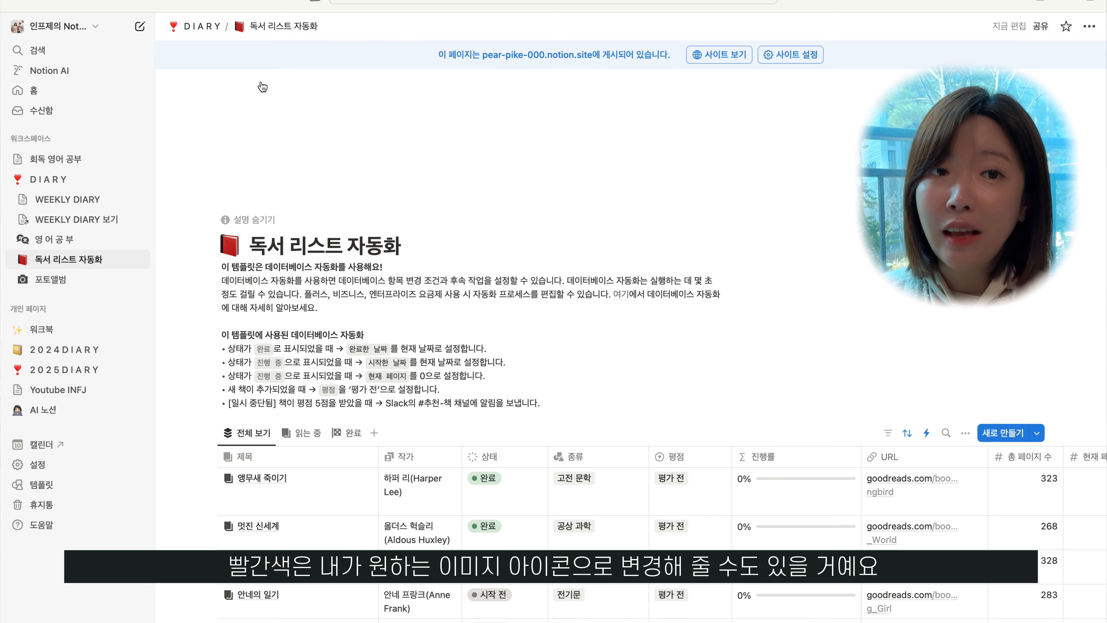
left_click(799, 86)
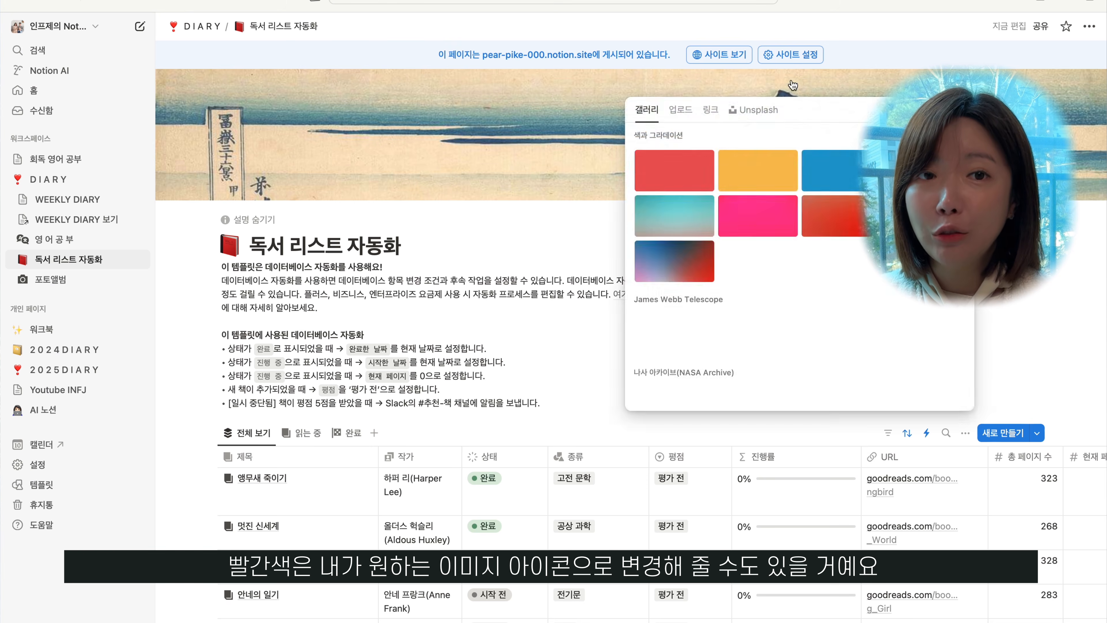
left_click(674, 261)
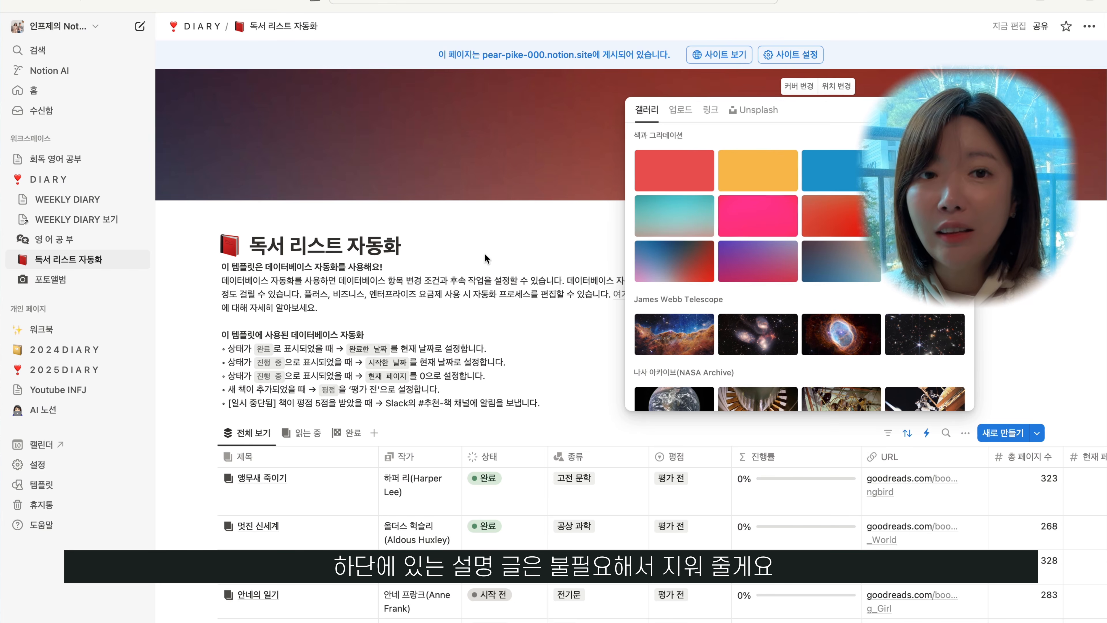
left_click(457, 234)
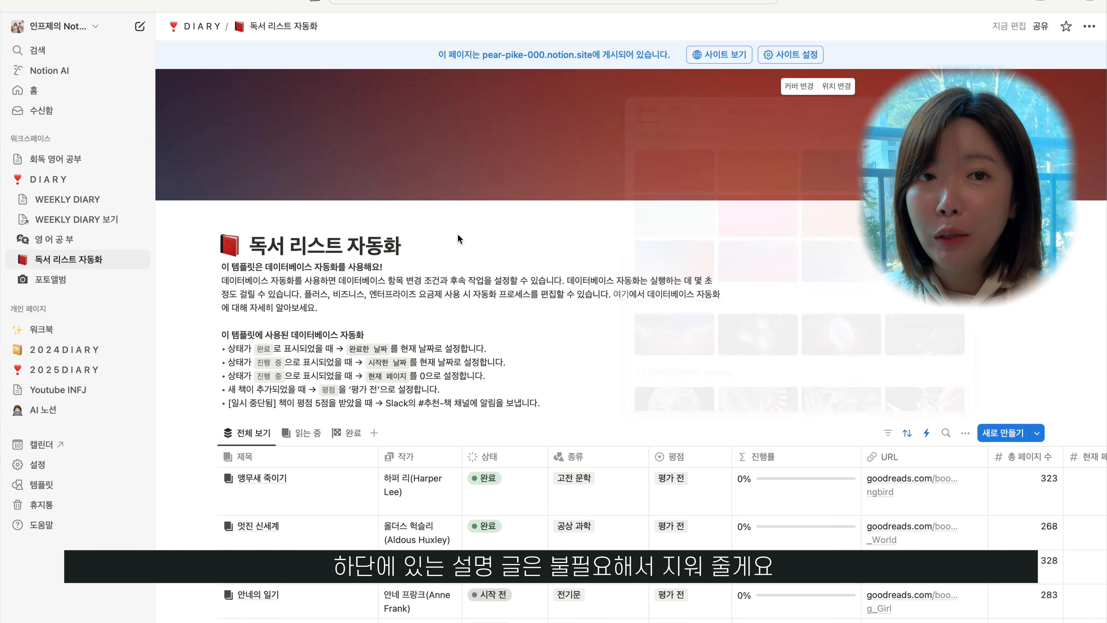
Step: Delete the entire description text beneath the 독서 리스트 자동화 title
left_click(545, 401)
left_click_drag(544, 401, 222, 267)
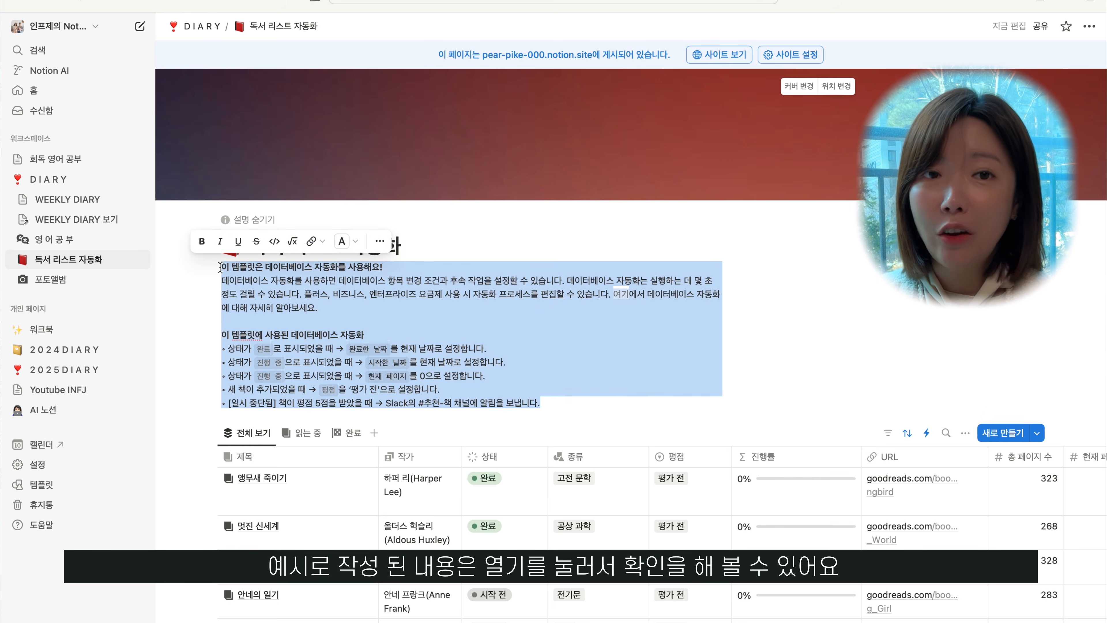
key("BackSpace")
Step: Open the 앵무새 죽이기 entry in side view and set its current page (현재 페이지) to 100
left_click(349, 347)
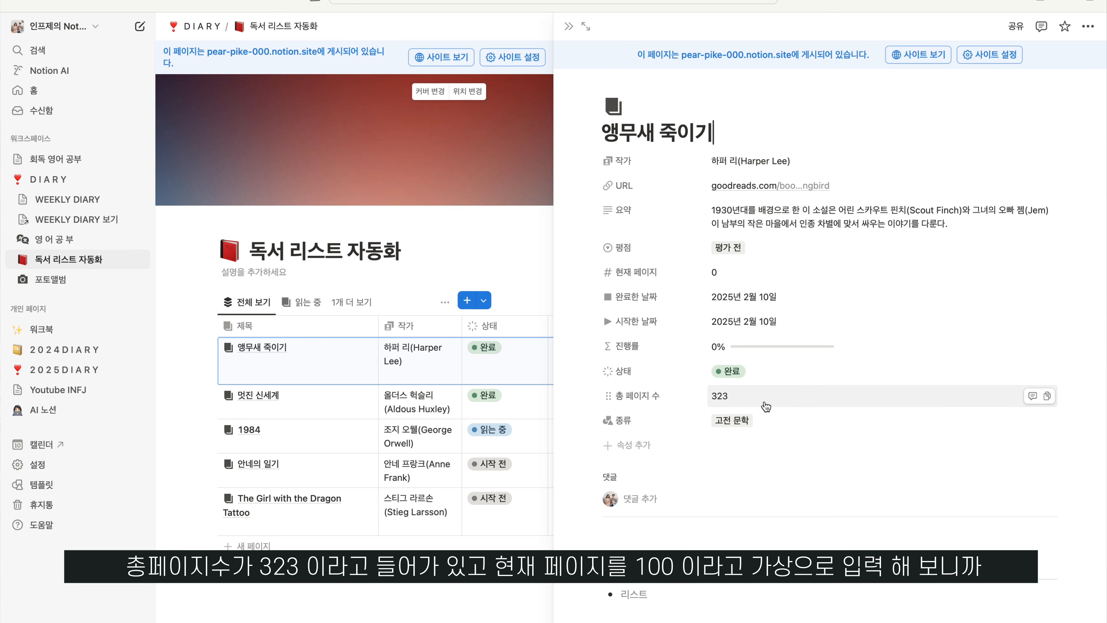
left_click(731, 276)
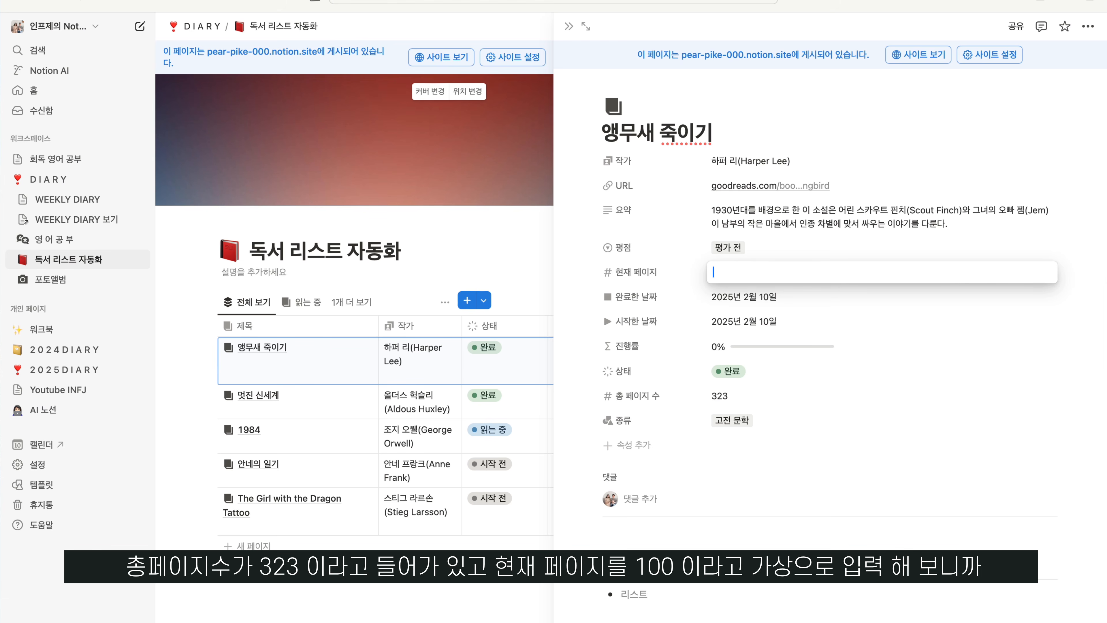
key("BackSpace")
type("1")
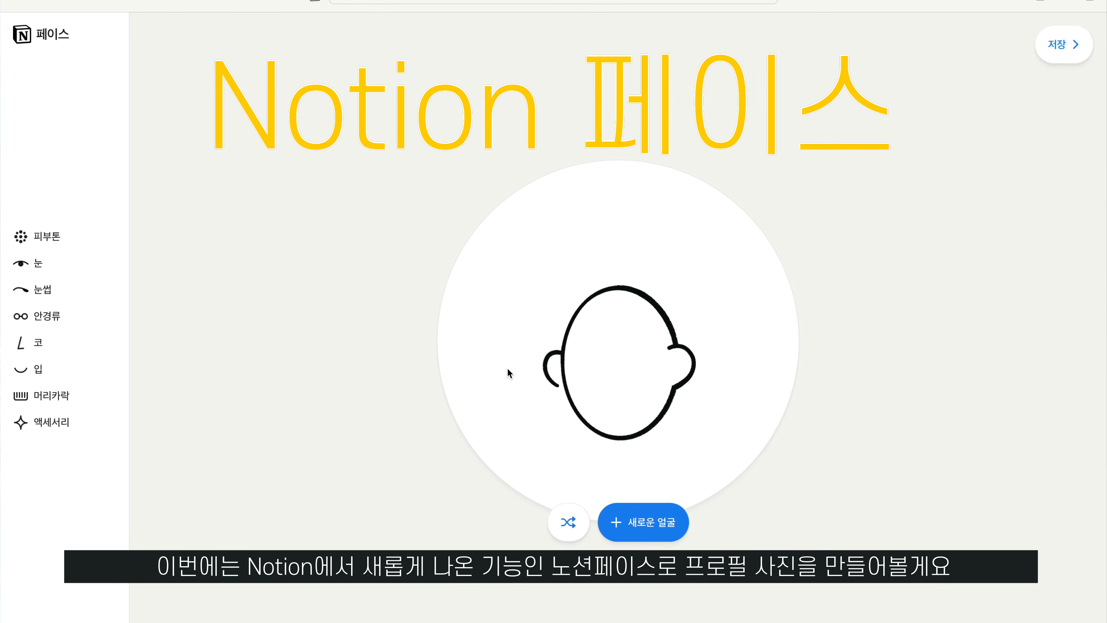
Step: In Notion 페이스, keep the white skin tone after trying the light dotted one, and add dark eyes with thin winged upper lids
left_click(62, 239)
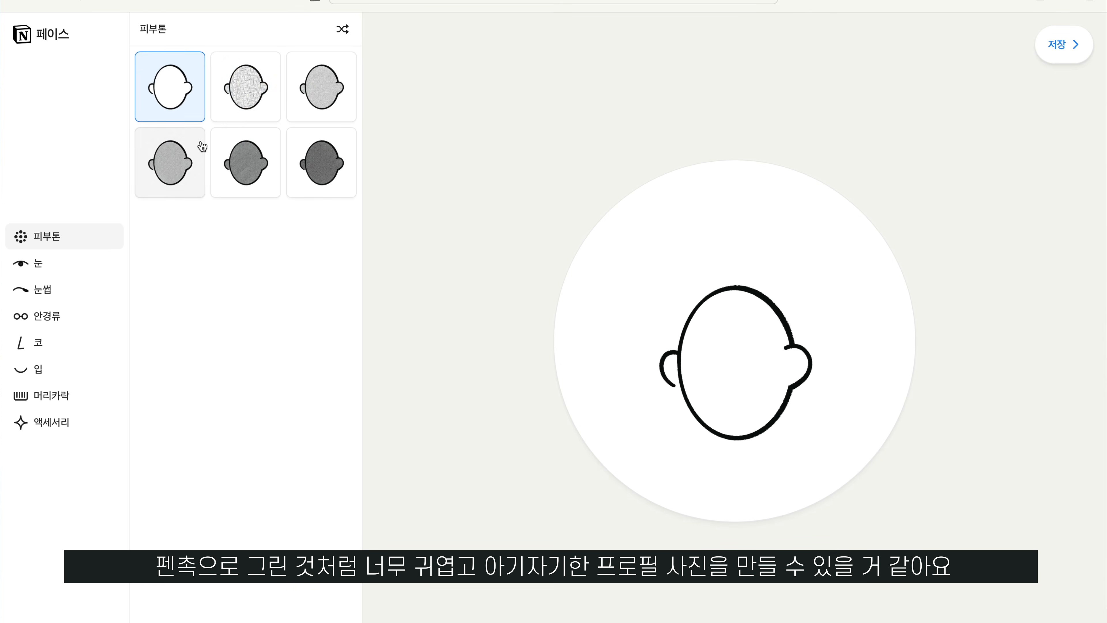
left_click(225, 96)
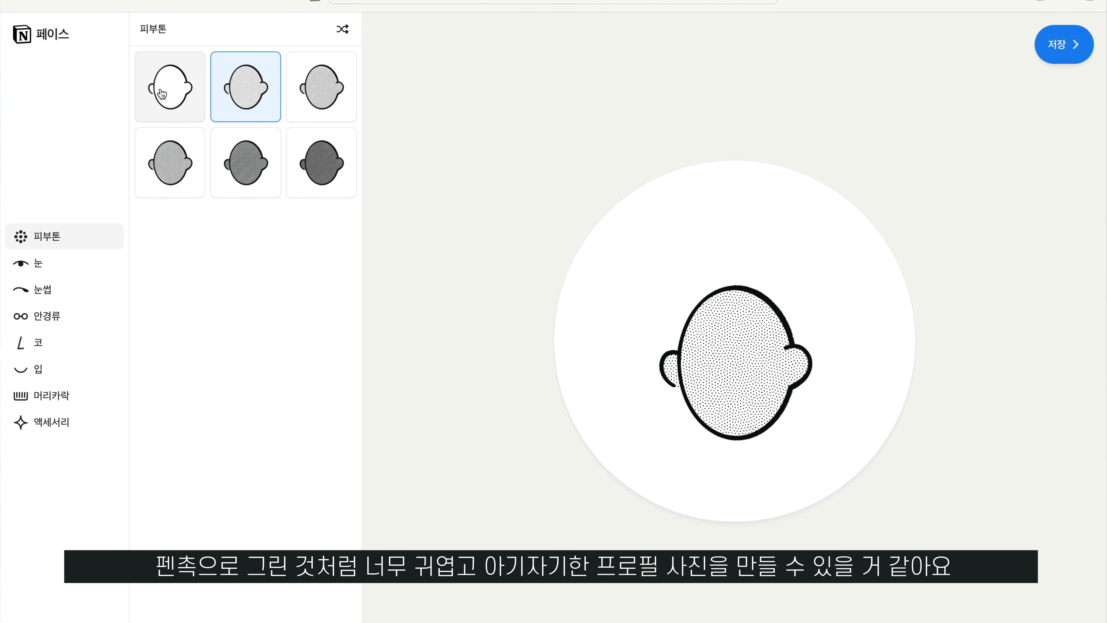
left_click(163, 78)
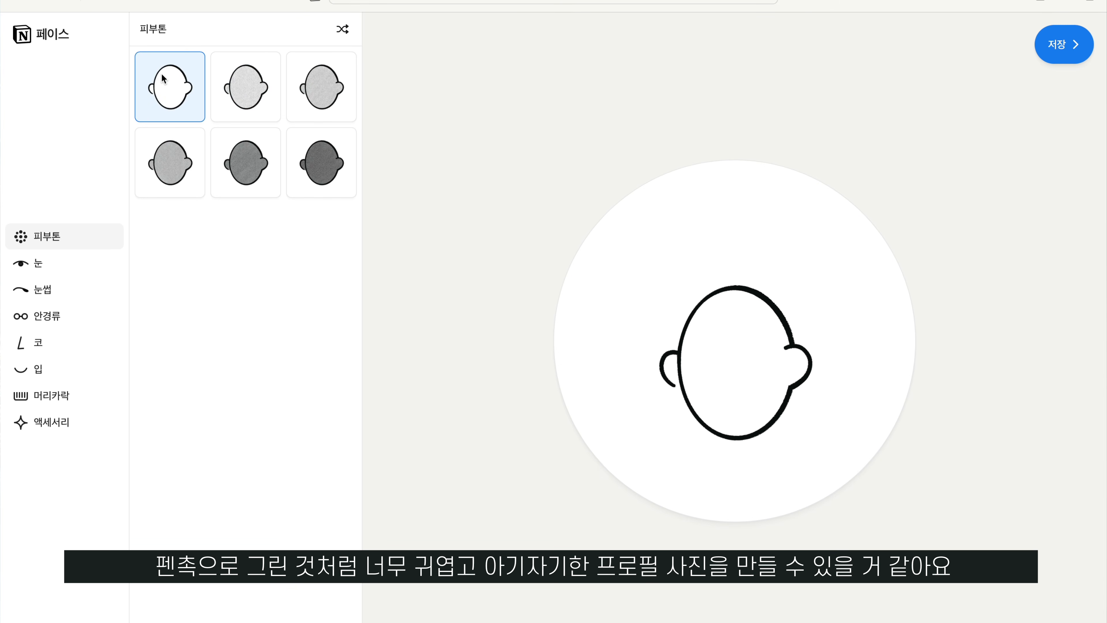
left_click(38, 263)
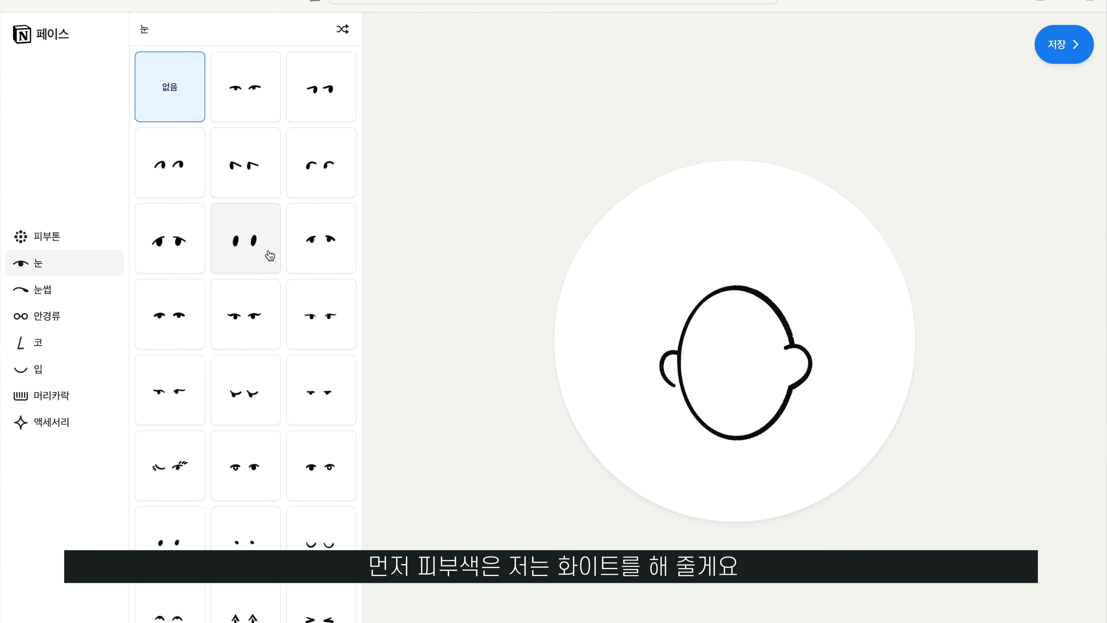
left_click(312, 316)
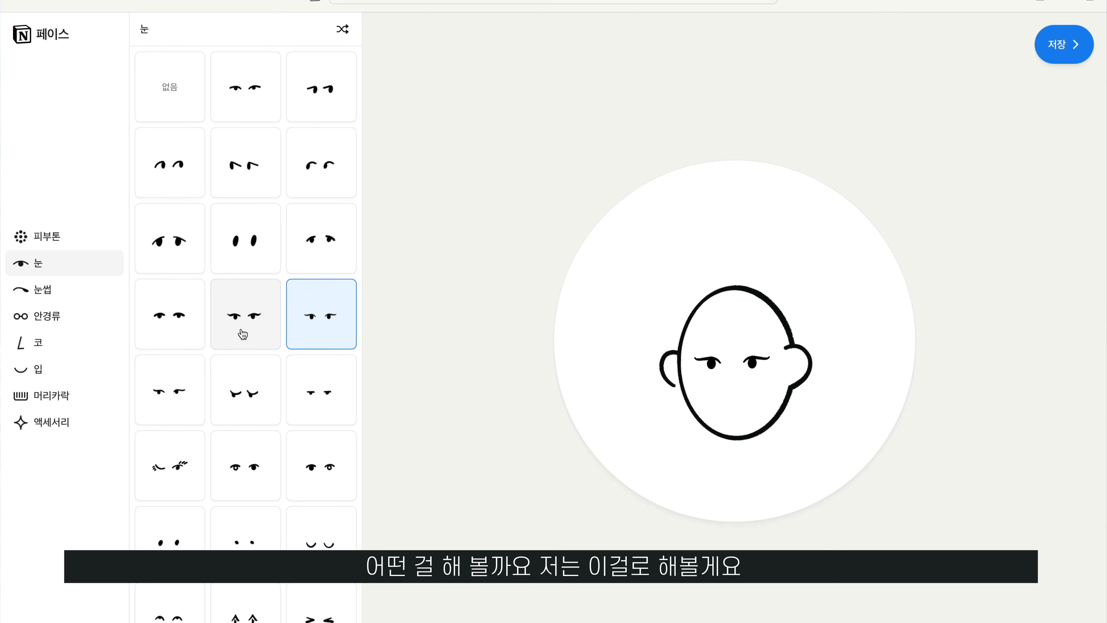
Step: Give the face thin, nearly straight eyebrows and browse the glasses, keeping none
left_click(87, 289)
scroll(215, 379, "down", 1)
scroll(214, 378, "down", 3)
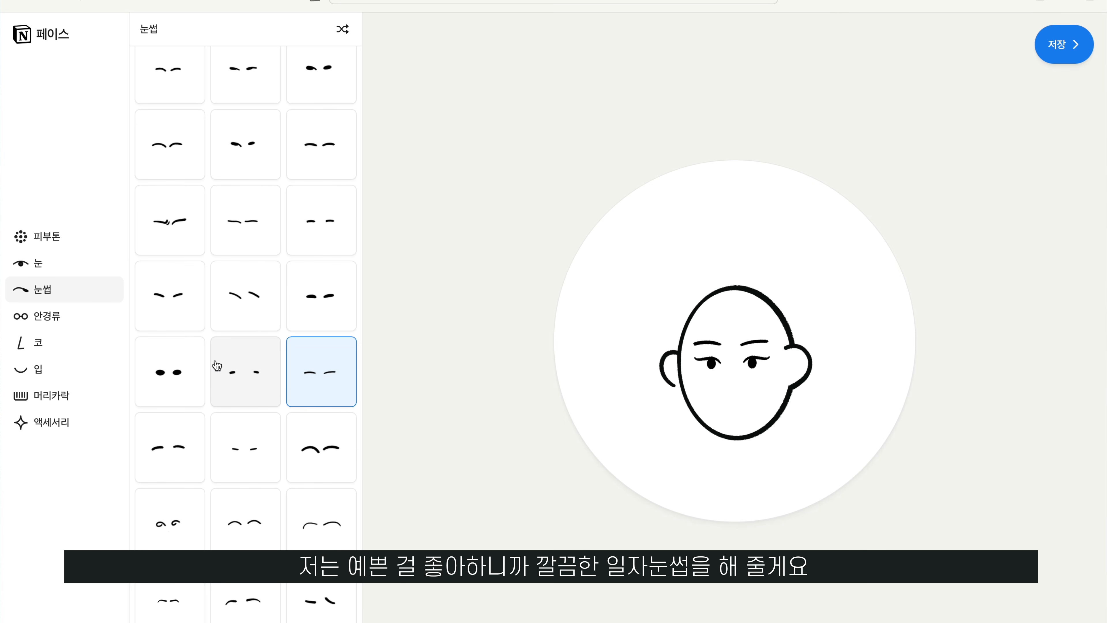
left_click(60, 318)
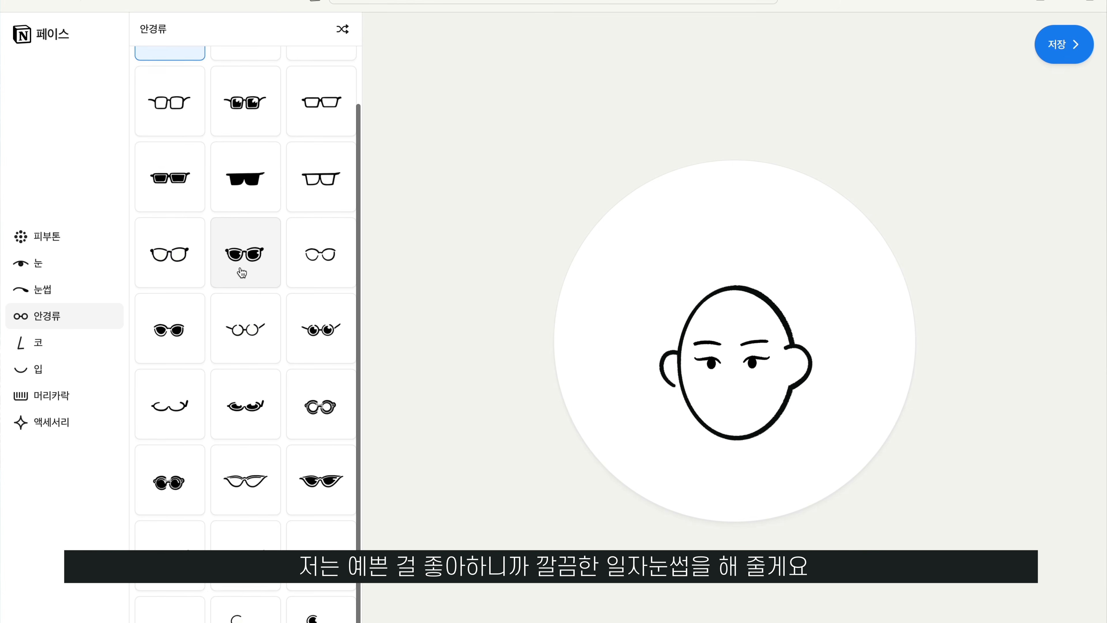
scroll(242, 270, "down", 1)
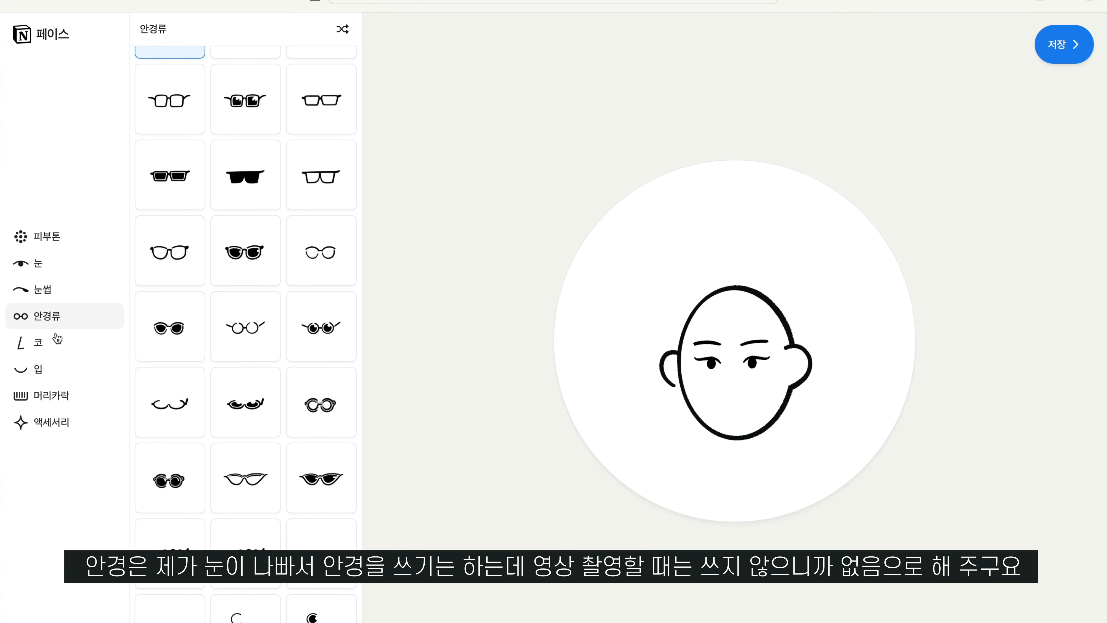
Step: Add a long, softly curved nose and full black lips to the face
left_click(46, 349)
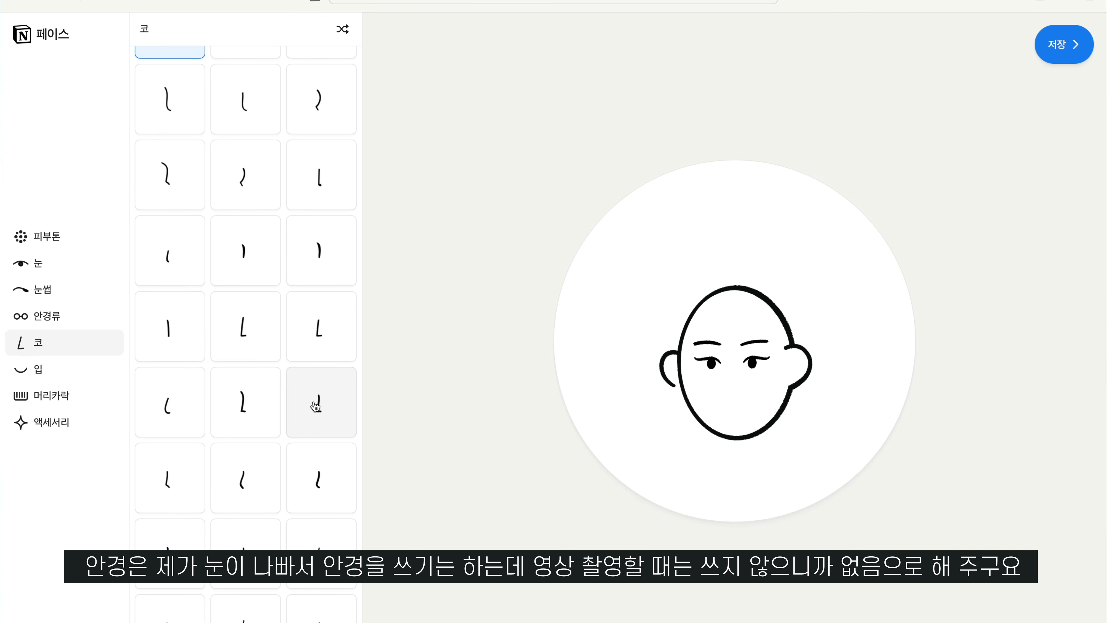
left_click(318, 467)
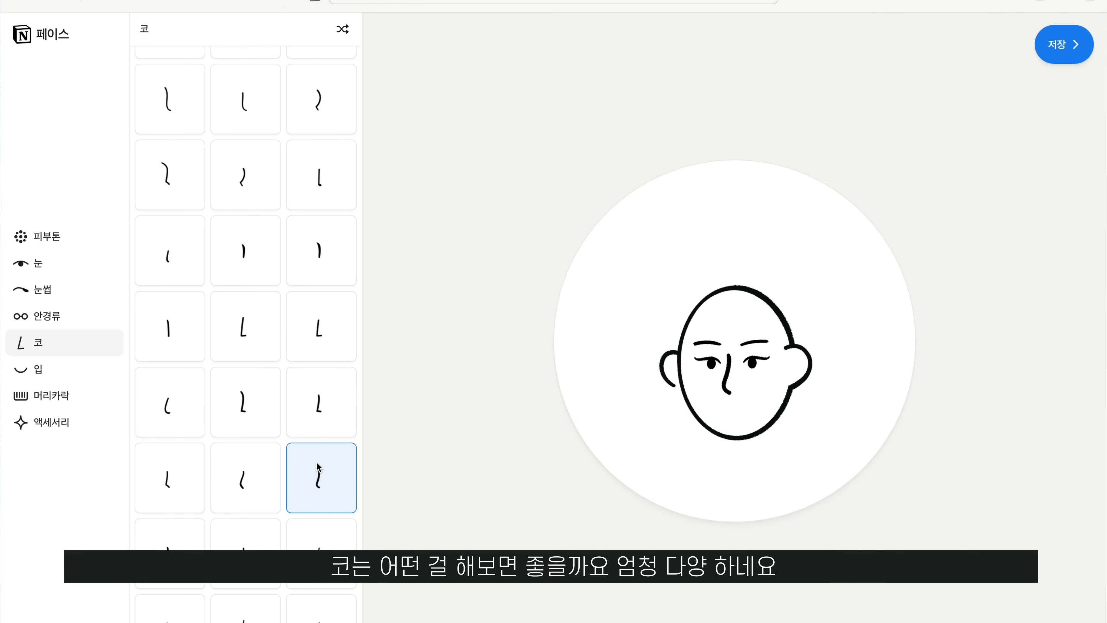
scroll(317, 462, "down", 2)
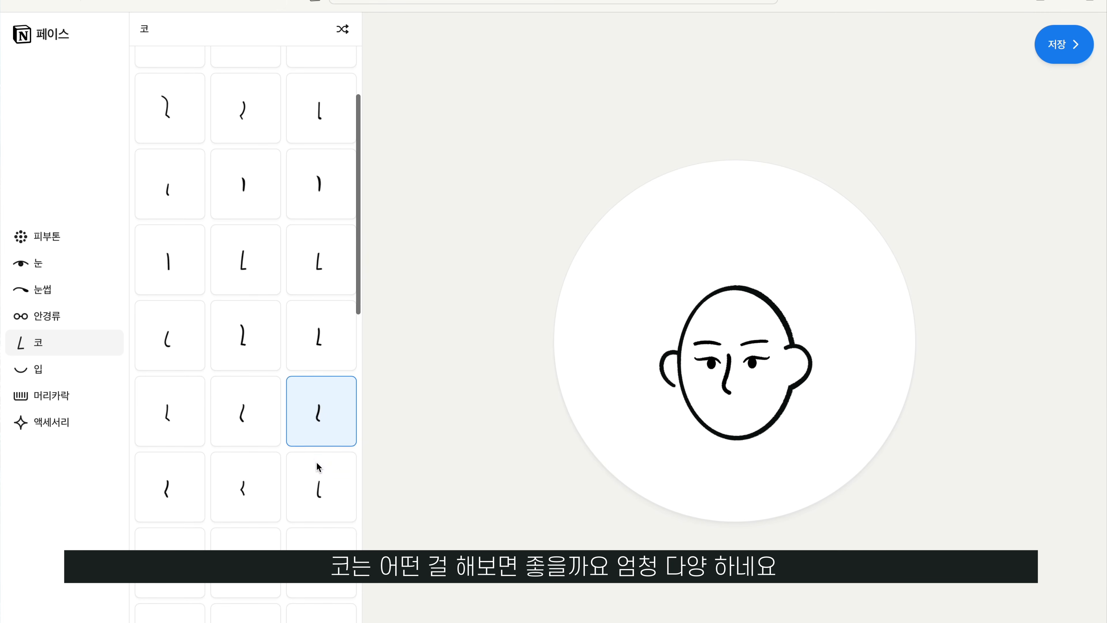
left_click(69, 380)
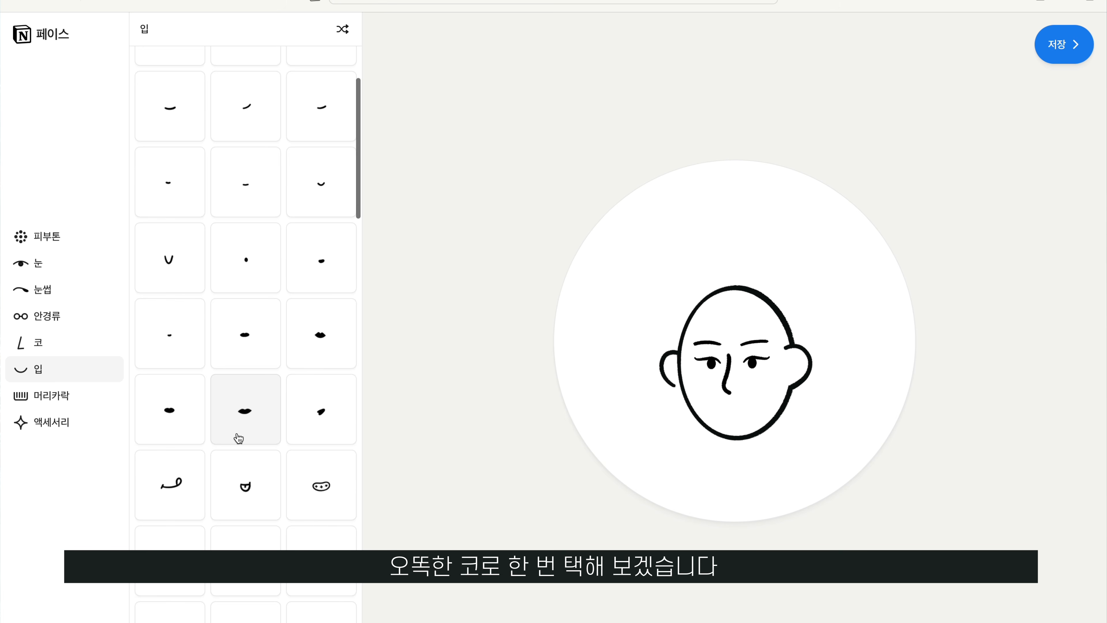
scroll(239, 439, "down", 1)
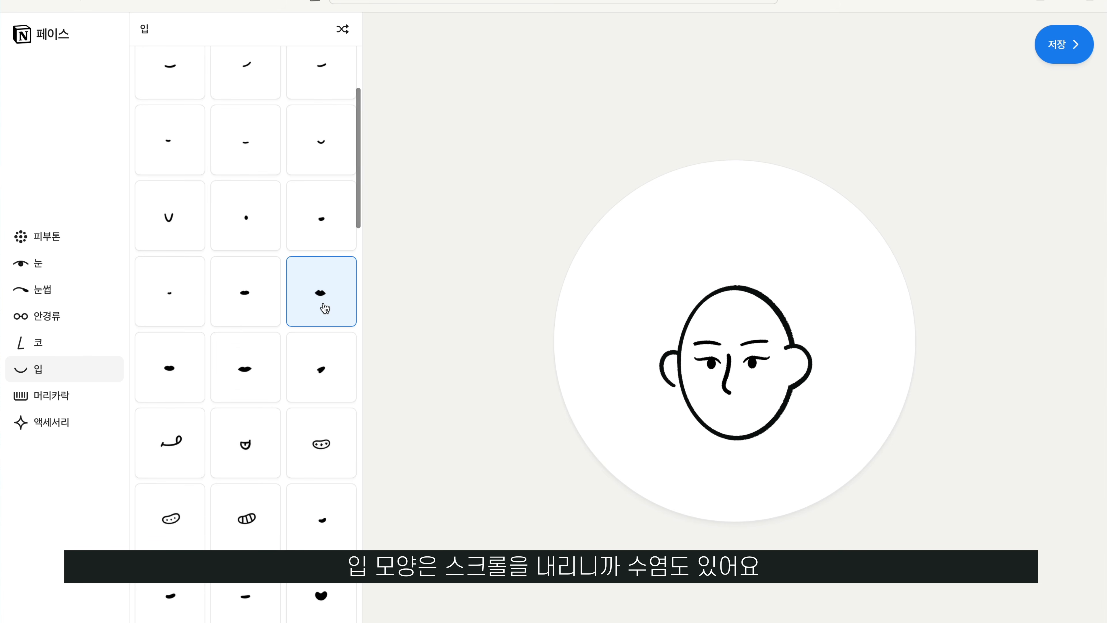
scroll(232, 402, "down", 15)
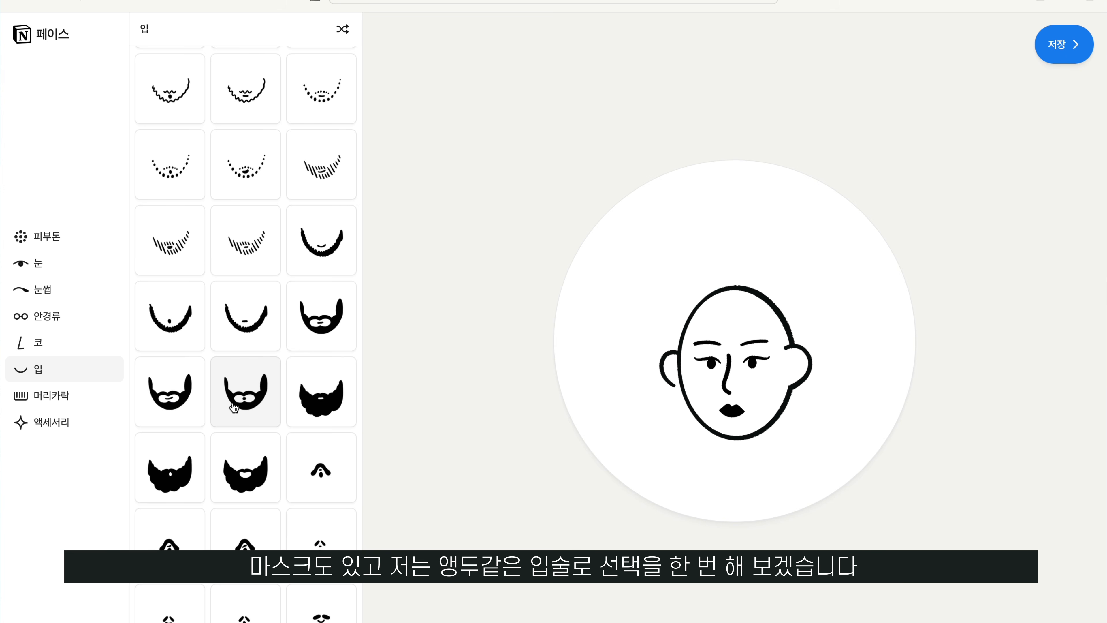
Step: Filter the hairstyles to 긴 and give the face the black bob with bangs and a stray strand on top
left_click(53, 403)
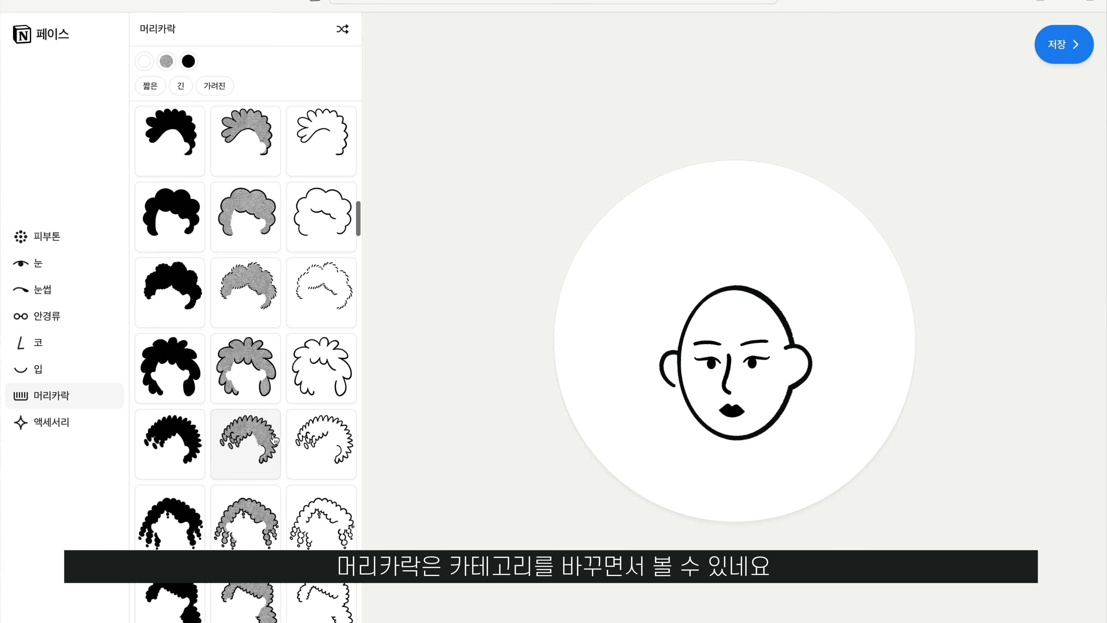
scroll(261, 348, "down", 3)
left_click(185, 90)
left_click(245, 218)
left_click(220, 385)
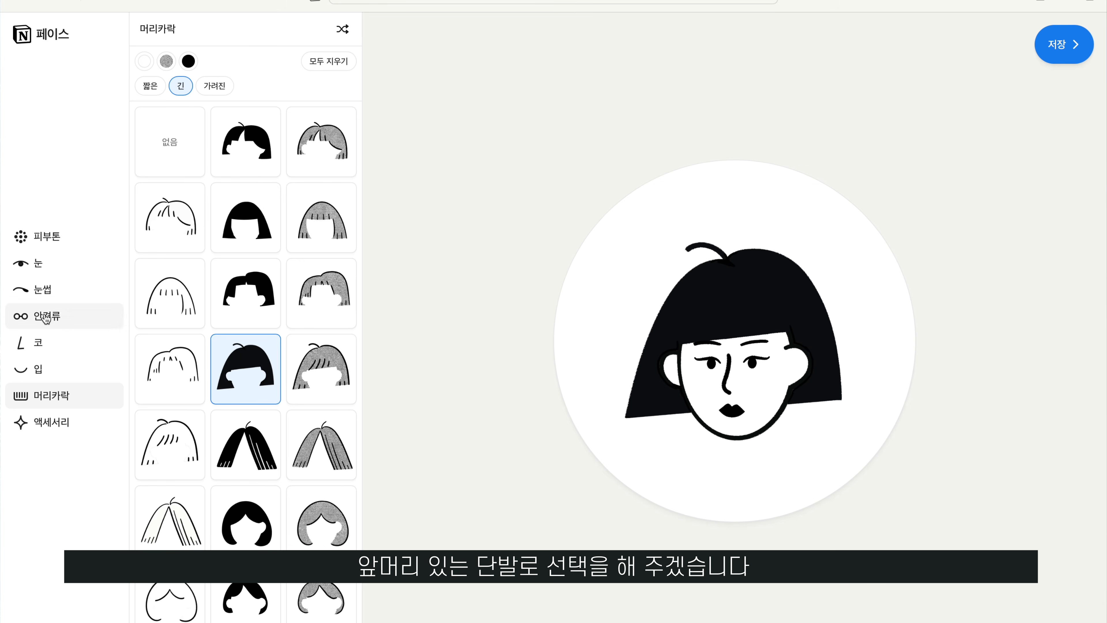
Step: Add the flower accessory to the side of the hair and save the finished face
left_click(58, 431)
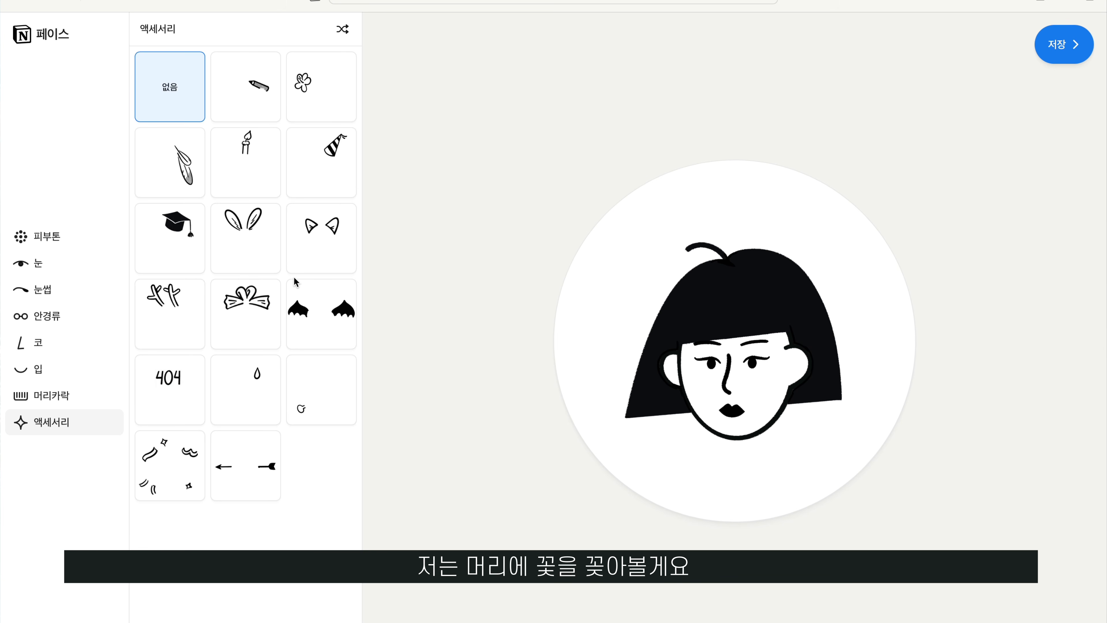
left_click(306, 119)
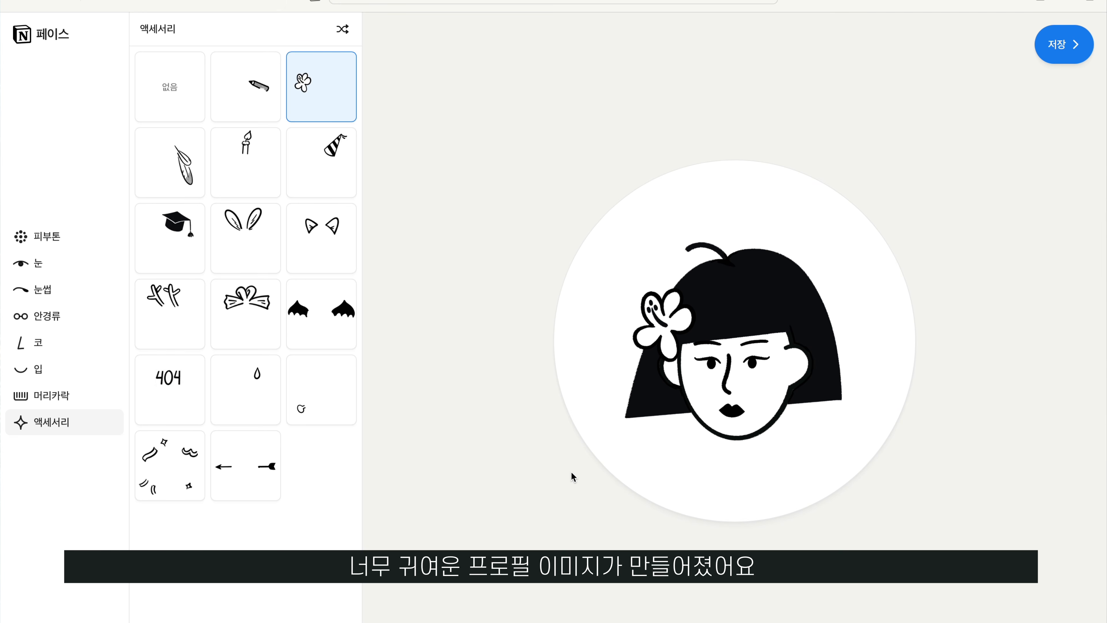
left_click(1058, 65)
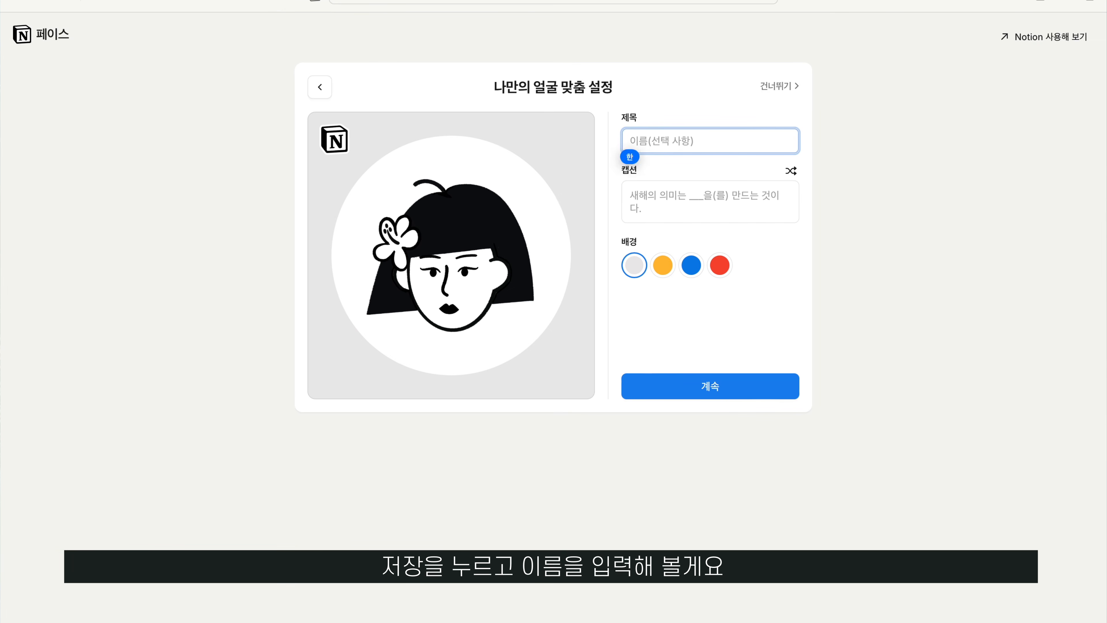
Step: Title the face card 인프제, continue to the download and sharing page, and view its gallery of Notion faces
type("인풋")
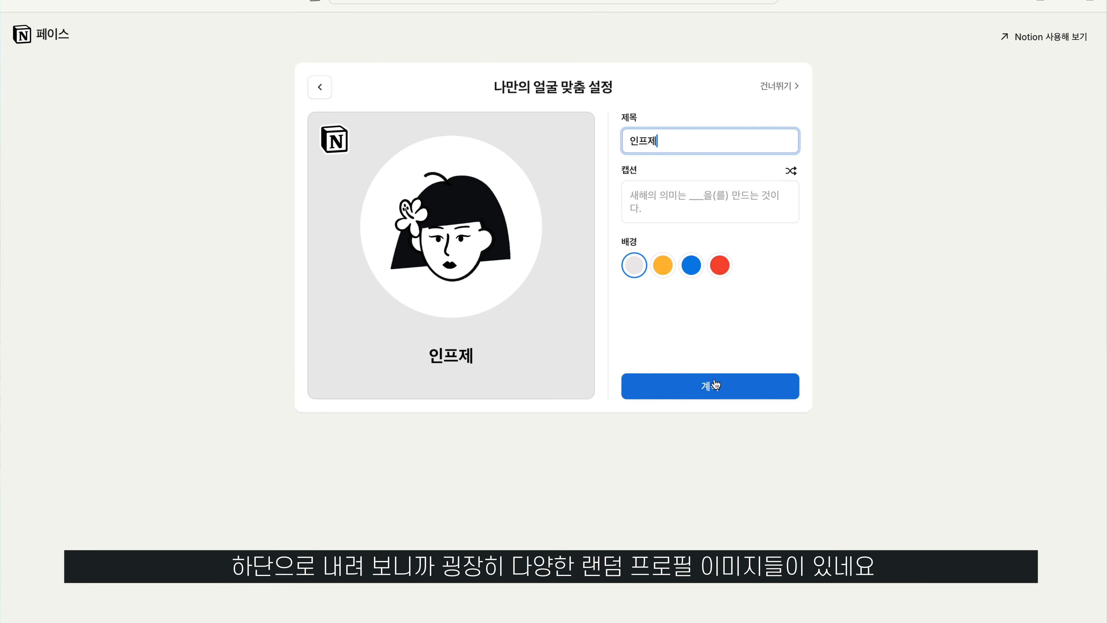
left_click(715, 383)
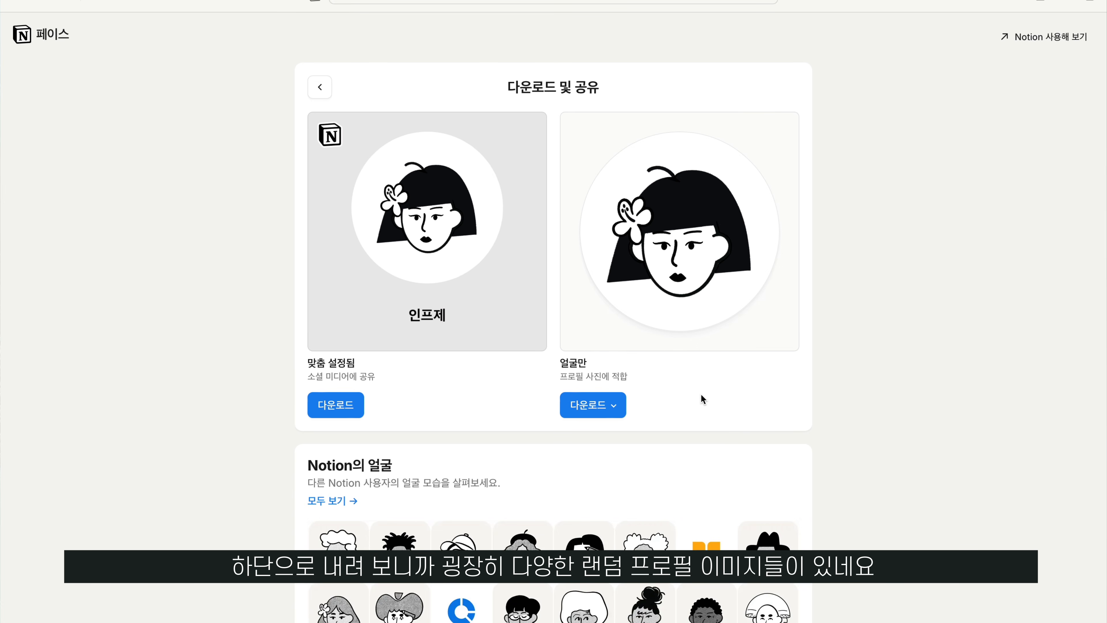
scroll(700, 394, "down", 4)
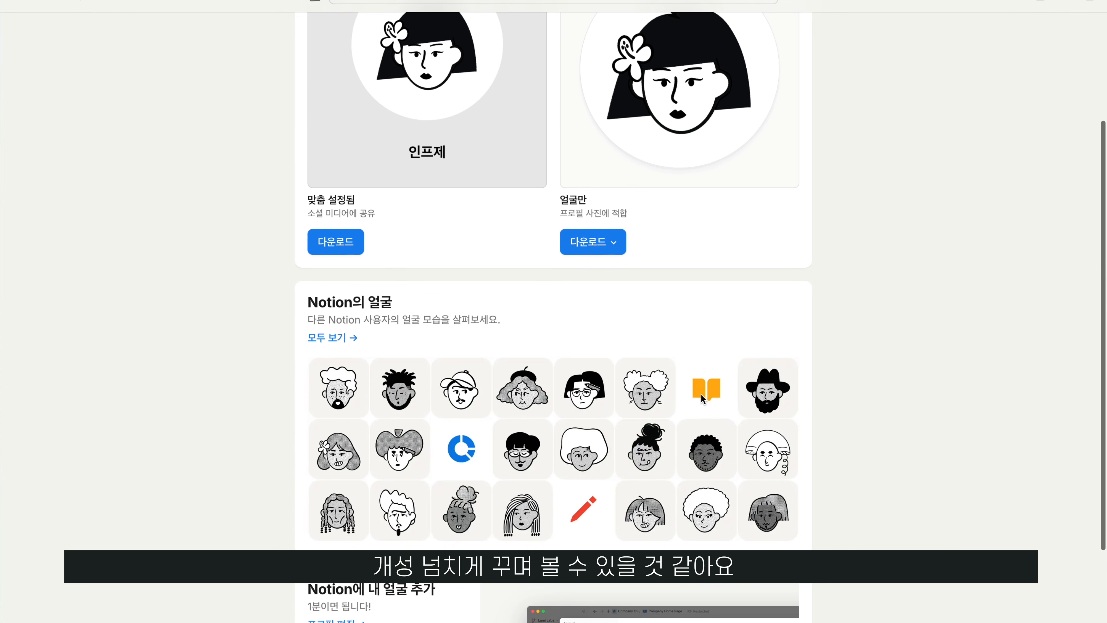
scroll(700, 394, "down", 3)
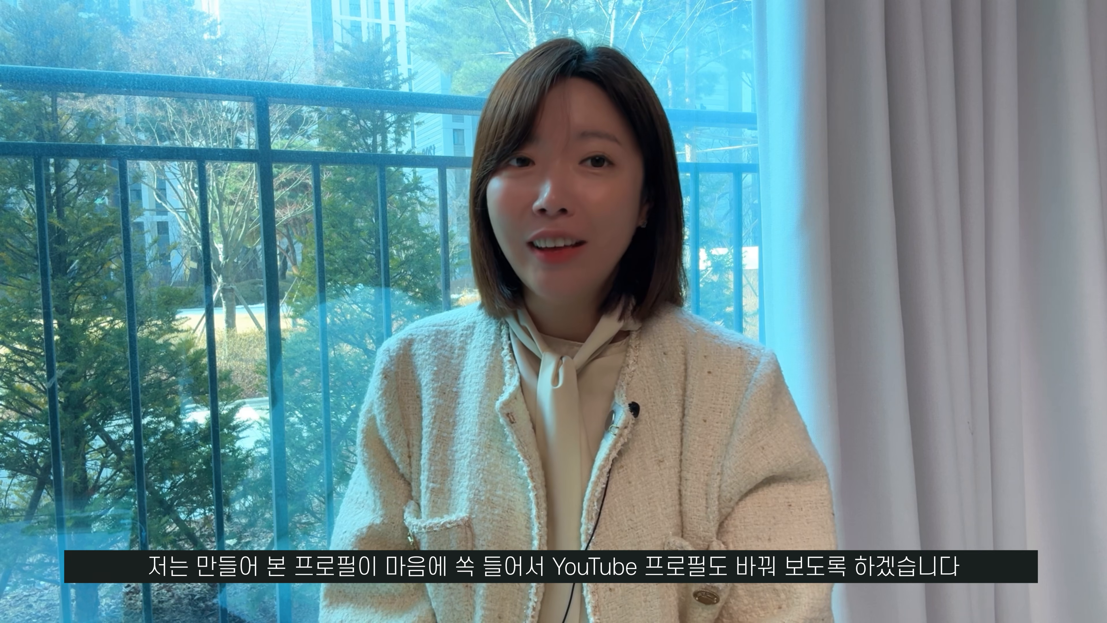